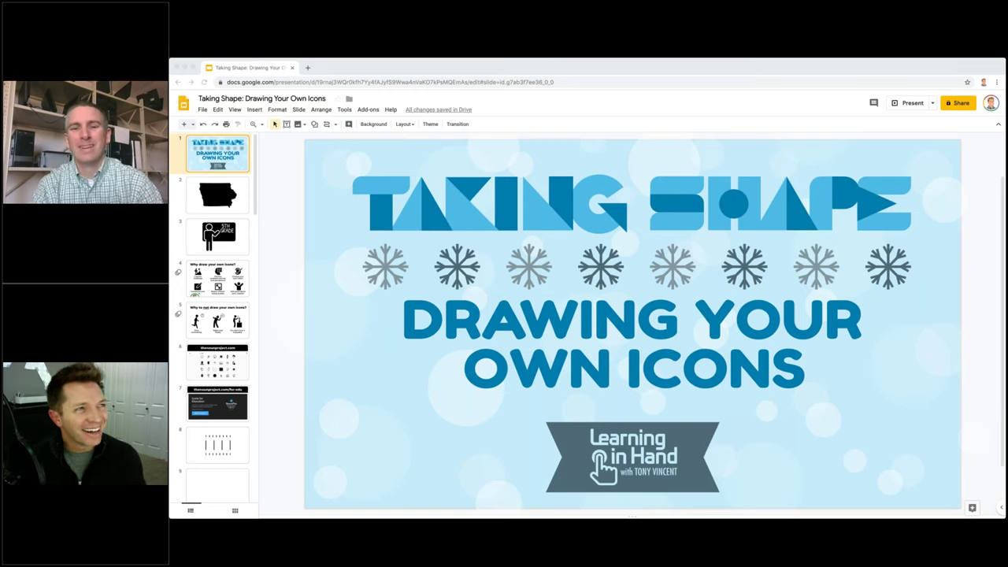
- Present the deck from the title slide, advance through the opening slides, and exit the slideshow
key("XF86AudioRaiseVolume")
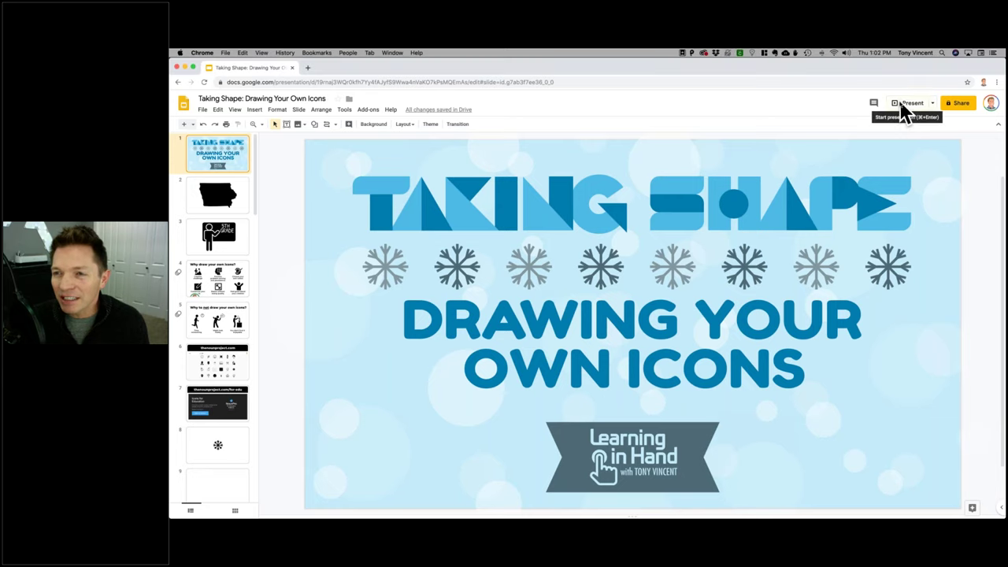
left_click(906, 104)
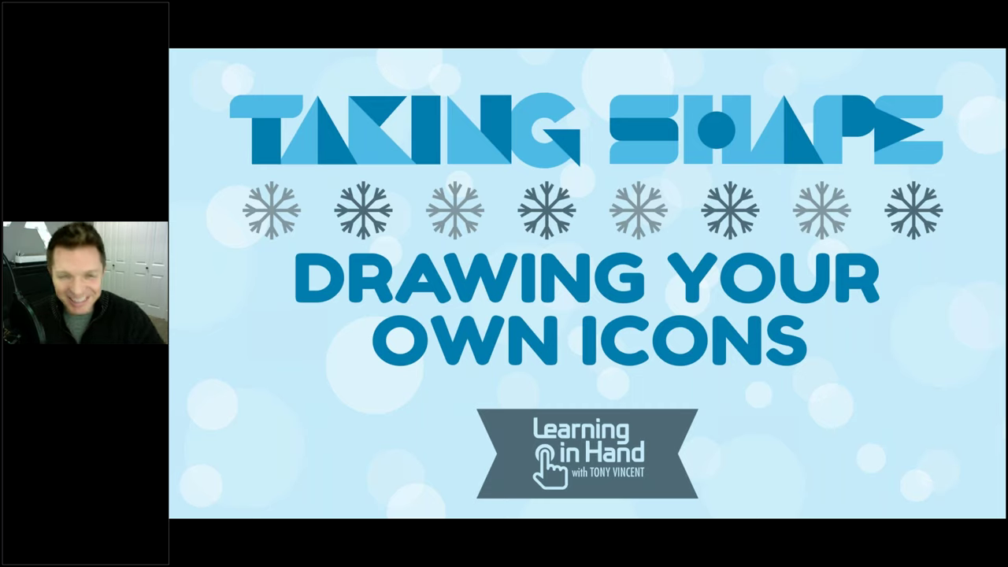
key("Right")
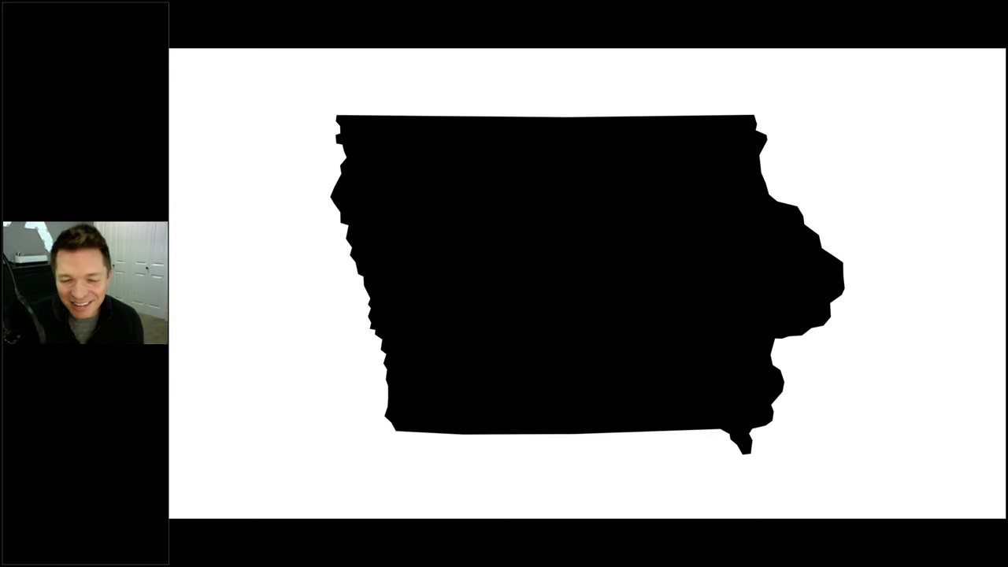
key("Right")
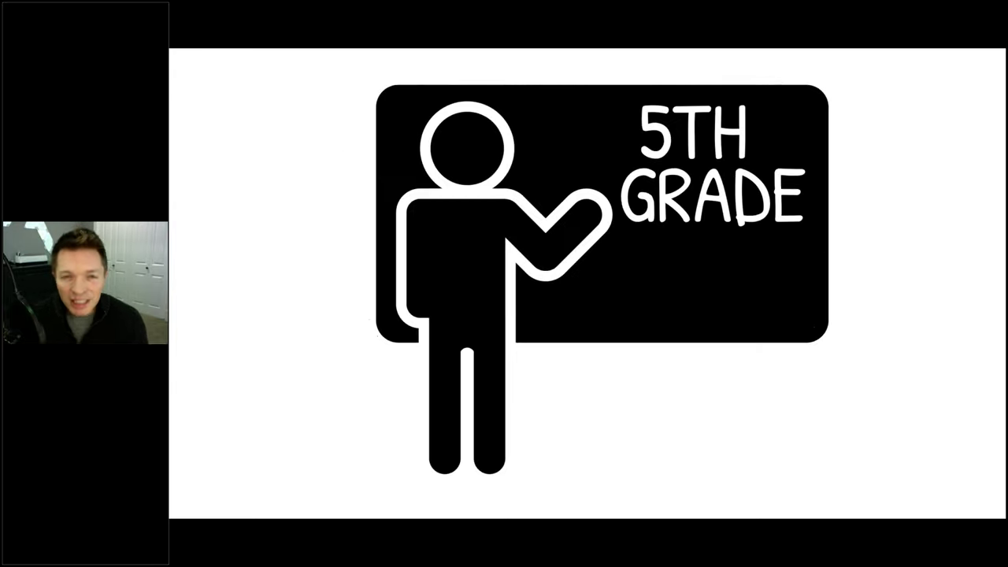
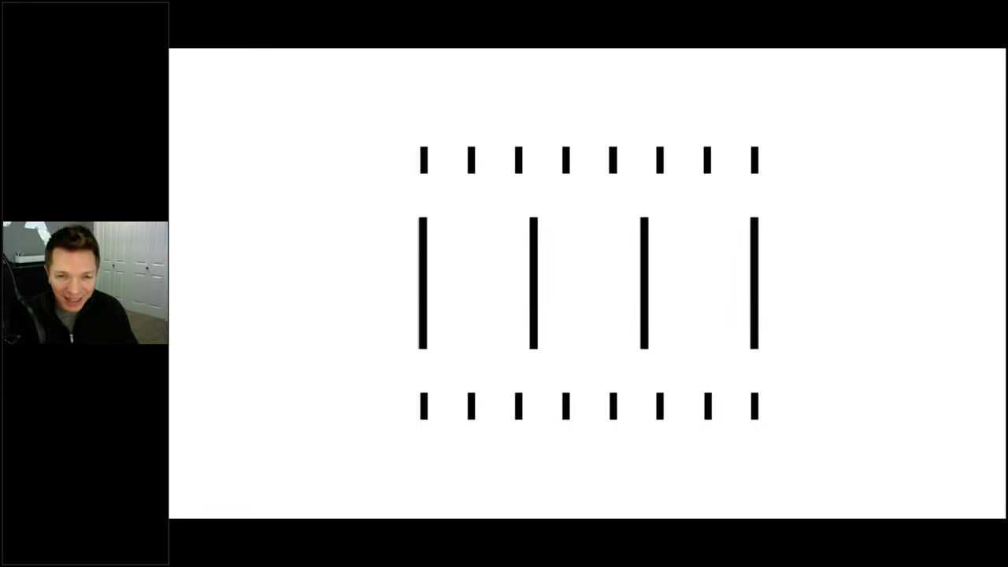
key("Escape")
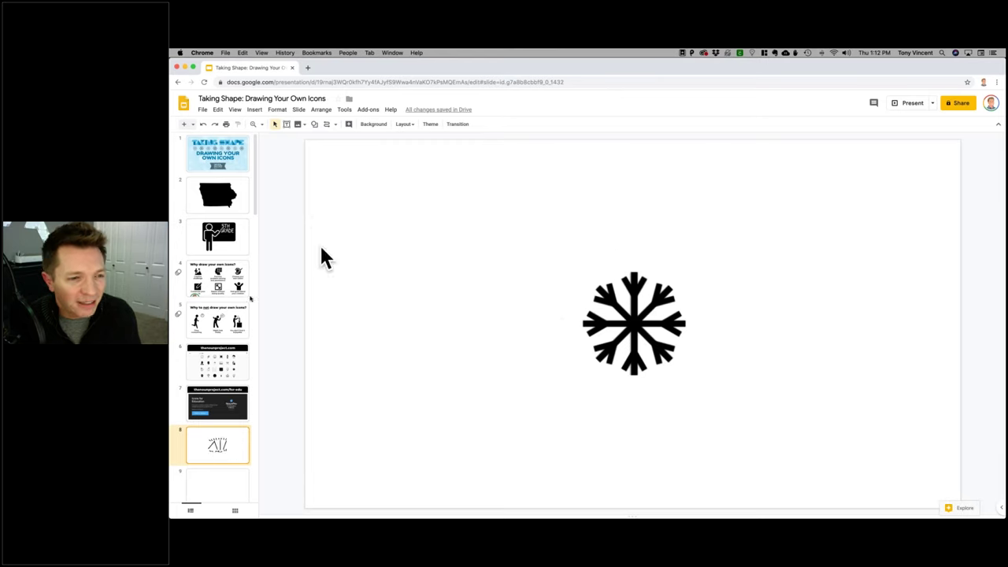
- On blank slide 9, draw a tall, thin vertical rectangle
scroll(225, 453, "down", 2)
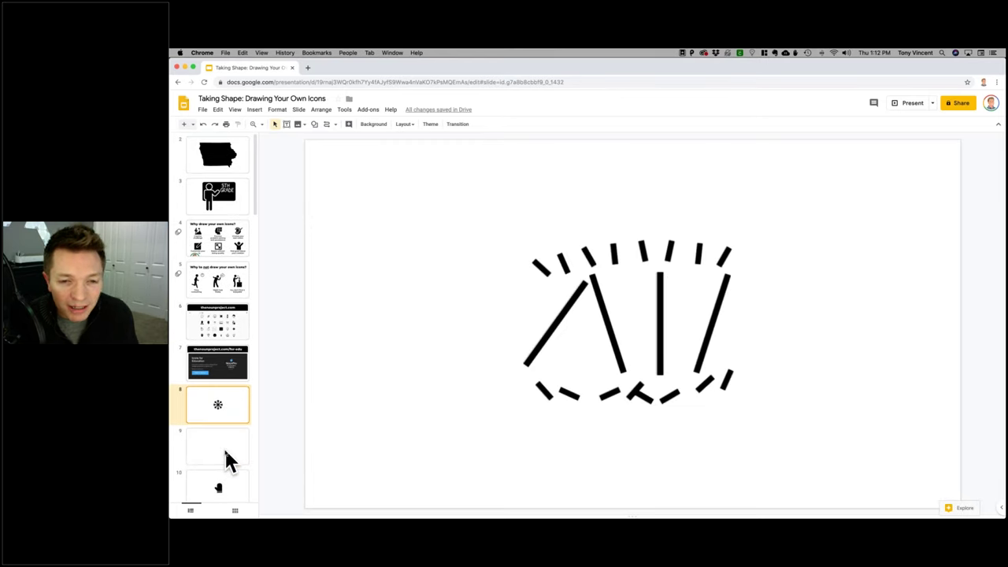
left_click(226, 447)
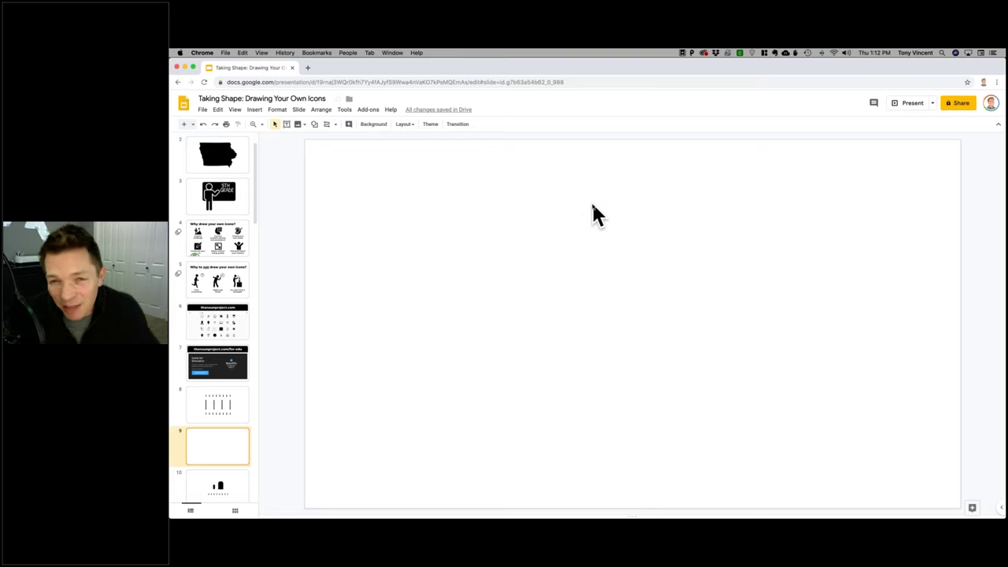
left_click(314, 126)
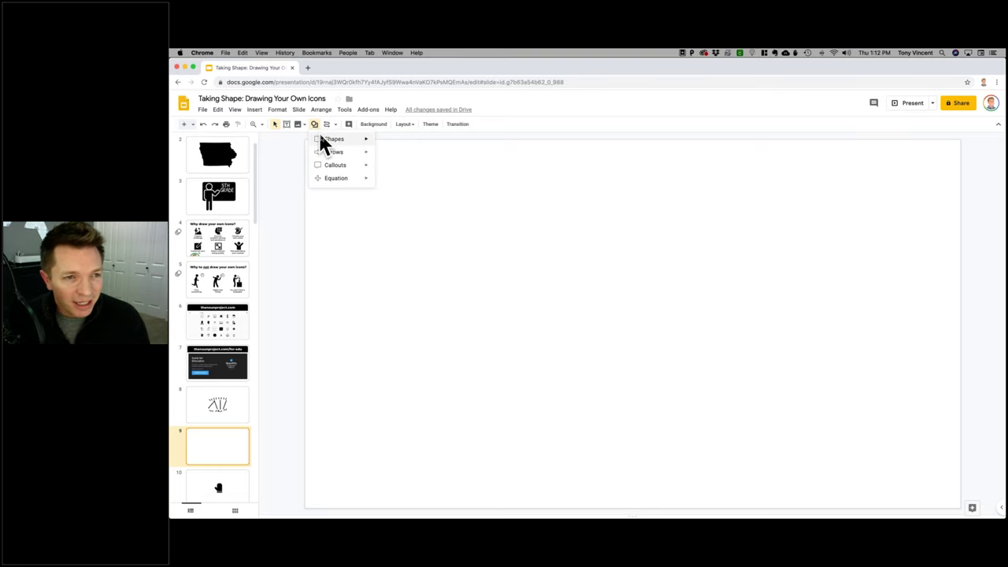
mouse_move(330, 137)
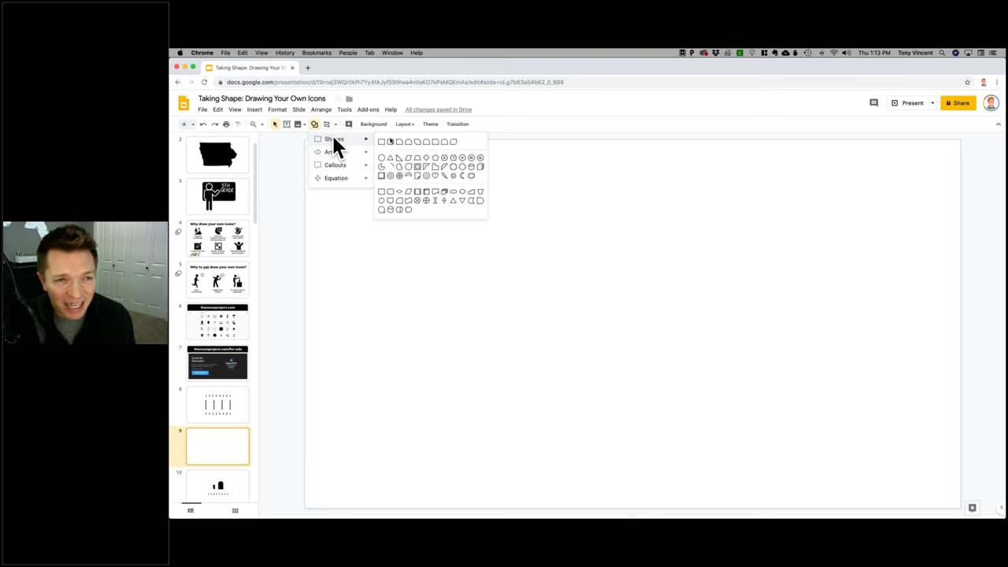
left_click(381, 142)
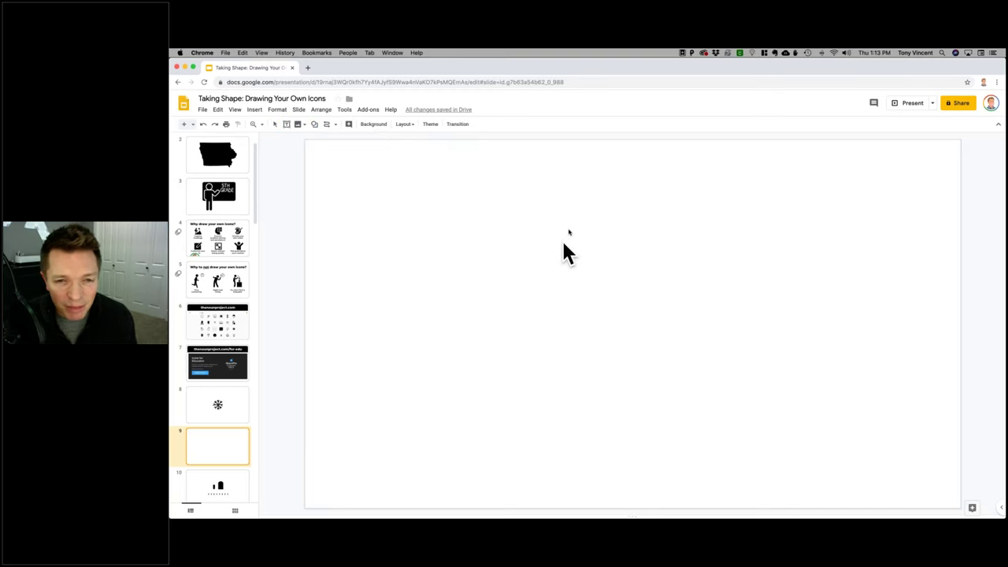
left_click_drag(561, 233, 569, 442)
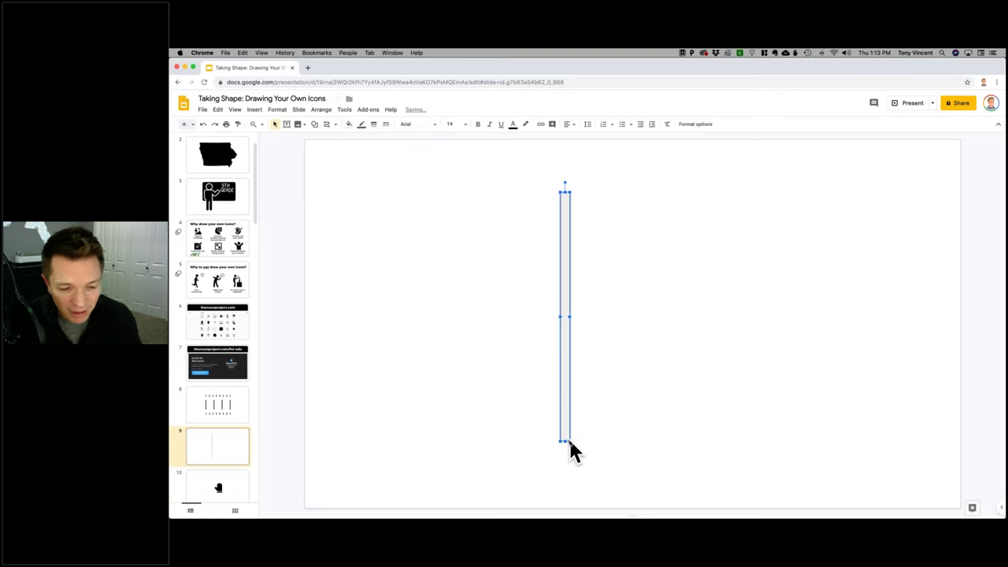
- Fill the thin rectangle with black and make its border transparent
left_click(347, 123)
left_click(351, 168)
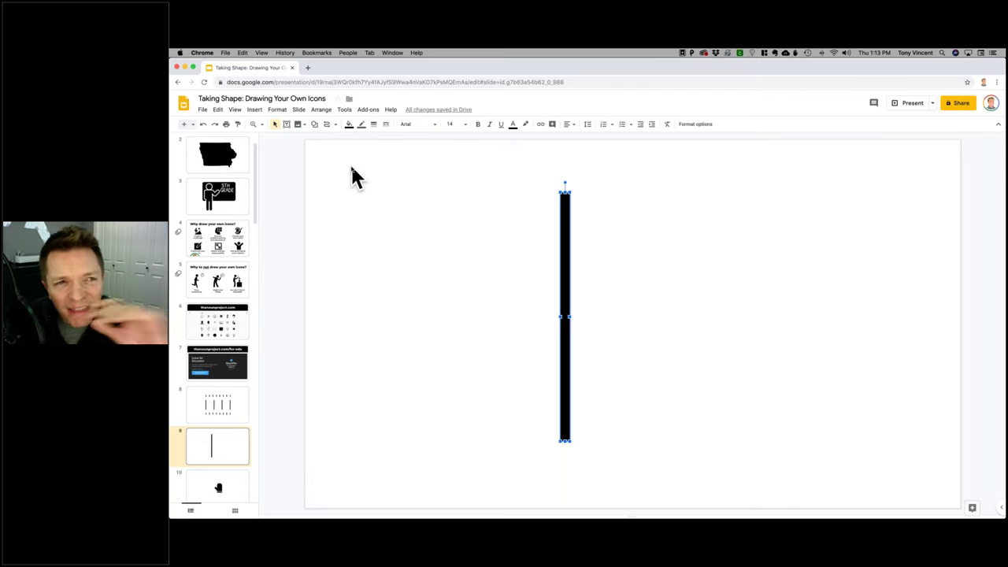
scroll(332, 107, "up", 2)
scroll(335, 114, "up", 5)
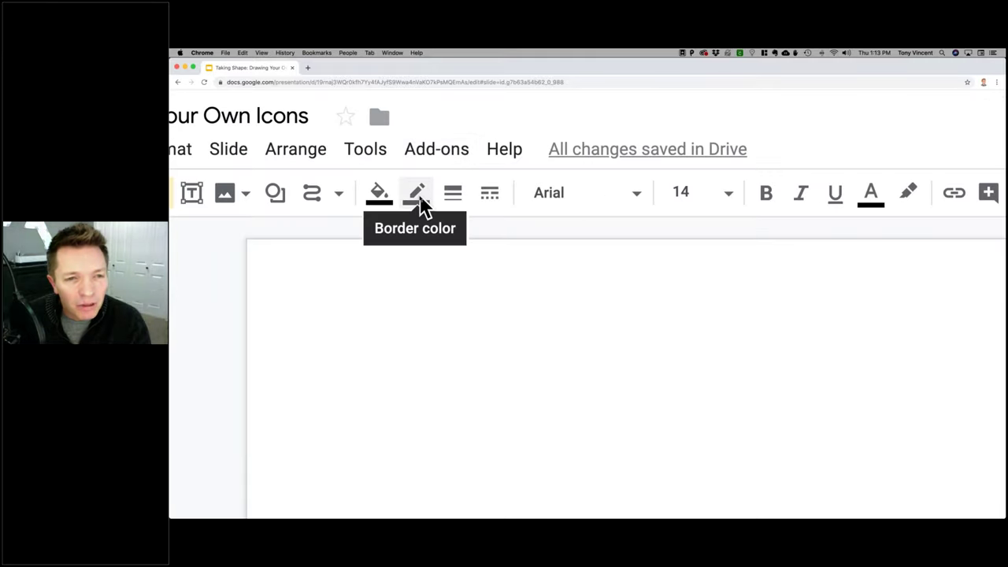
scroll(418, 207, "down", 3)
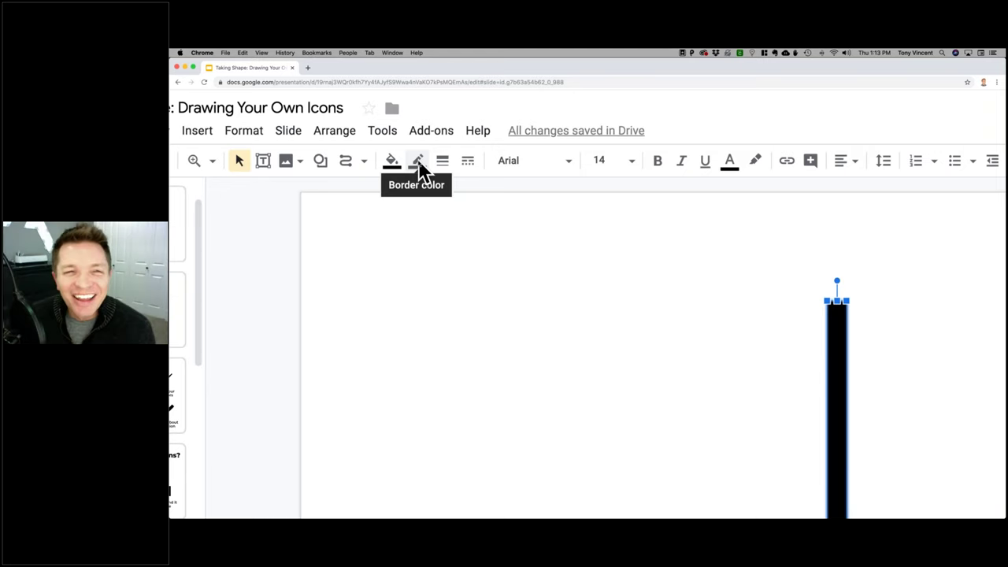
left_click(418, 164)
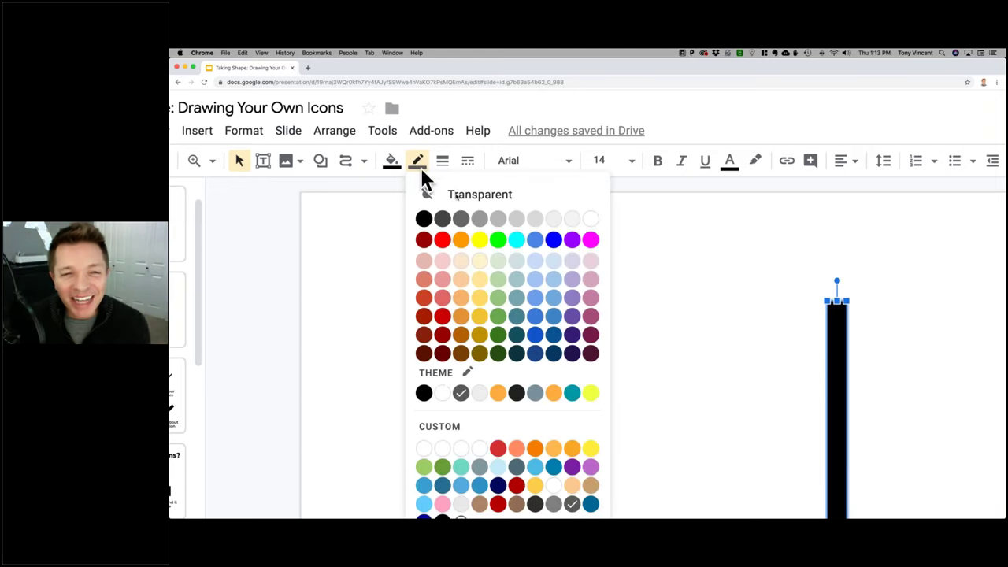
left_click(459, 199)
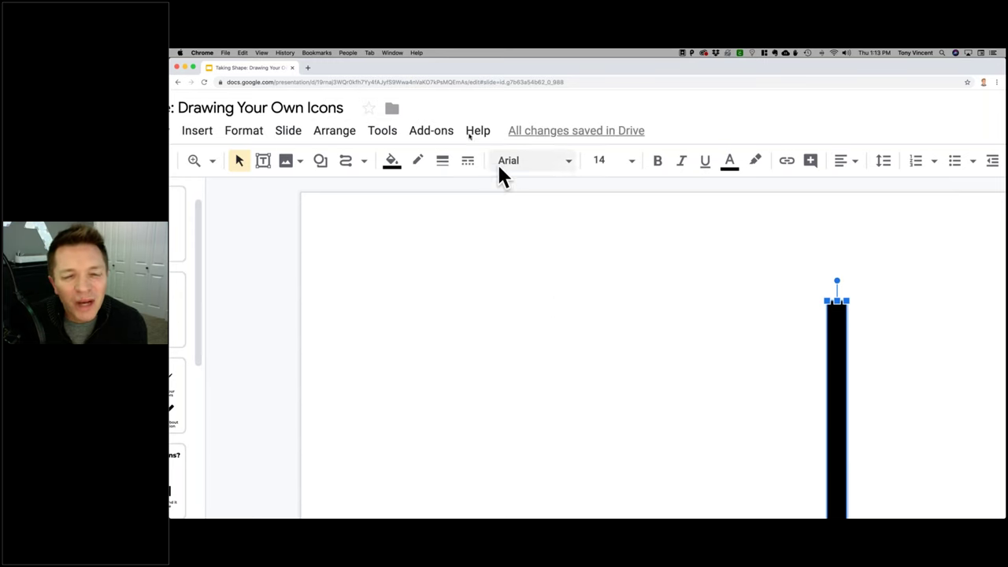
key("super+0")
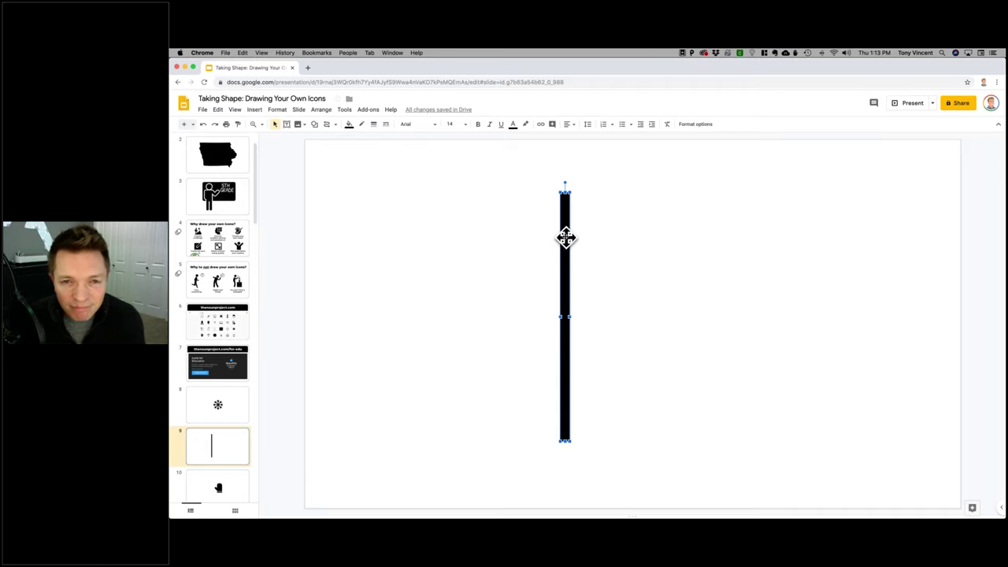
- Move the black bar to the centre of the slide and keep it selected
left_click_drag(565, 237, 634, 245)
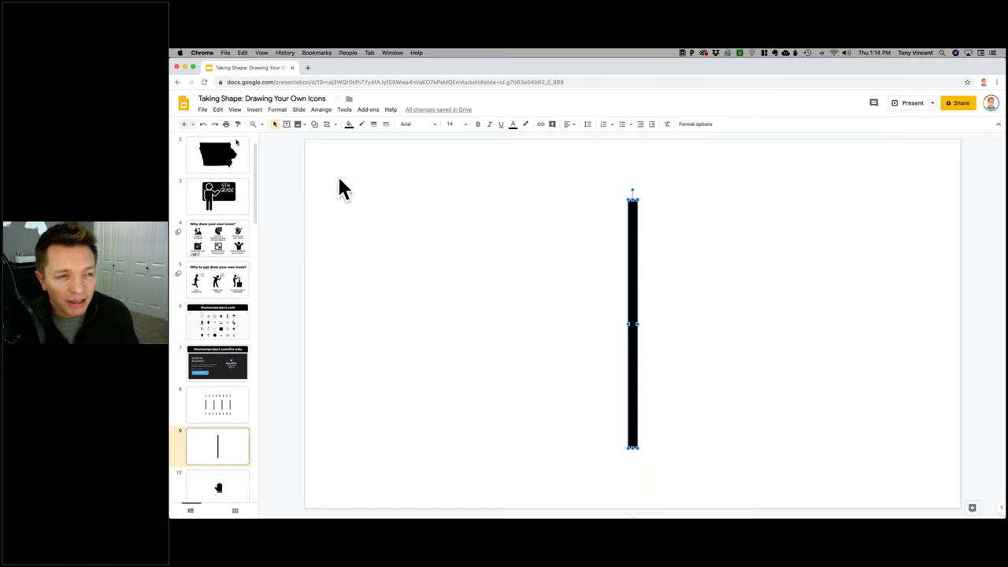
left_click(220, 111)
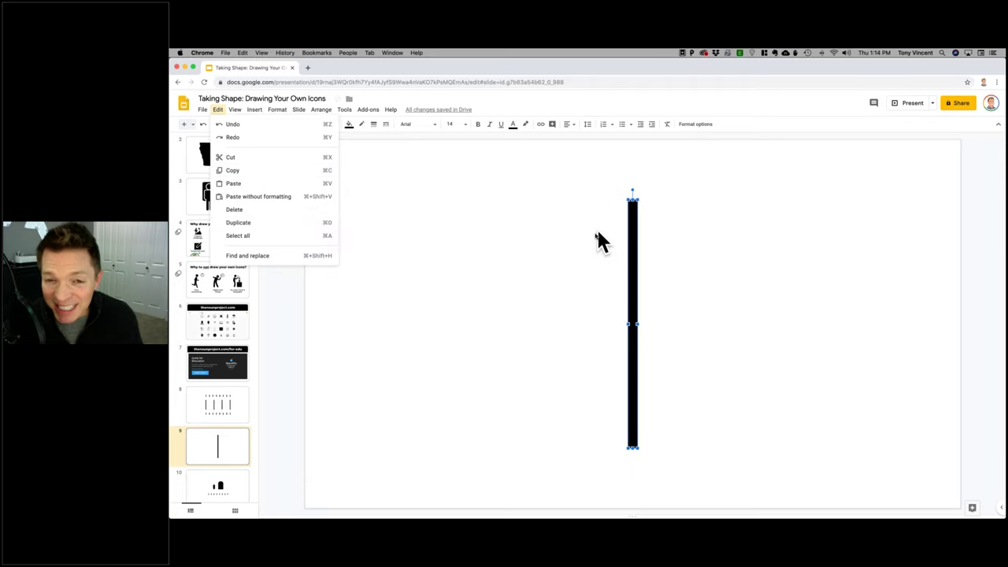
left_click(621, 240)
left_click(632, 250)
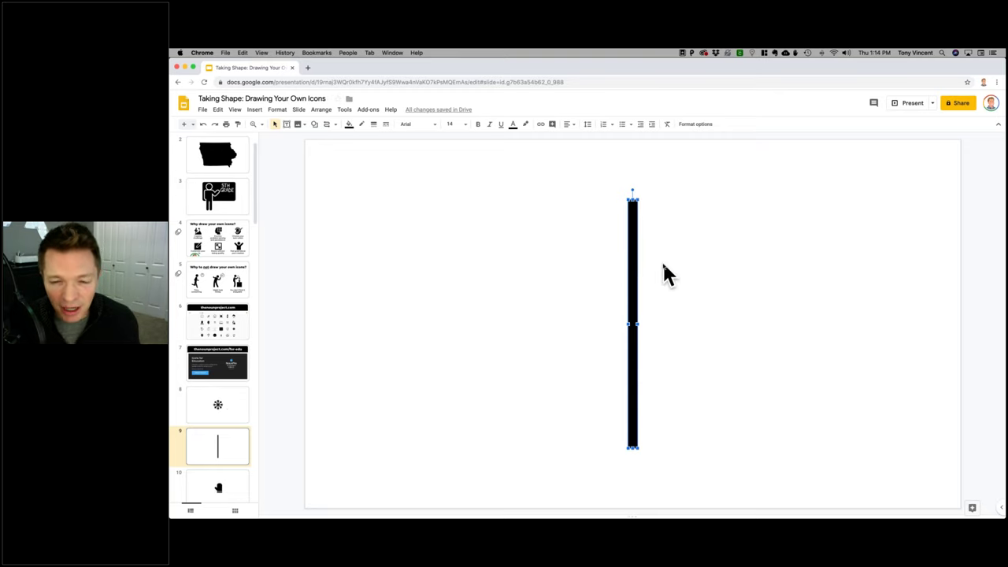
- Duplicate the long bar, place the copy just to its right with tops roughly level, and shorten the copy to about a quarter of its length
key("super+d")
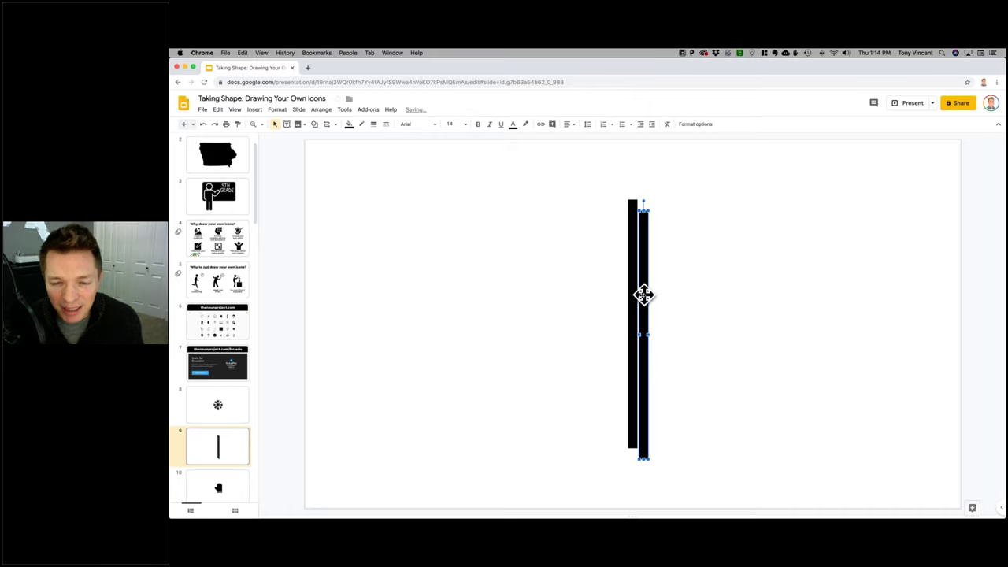
left_click_drag(645, 289, 651, 283)
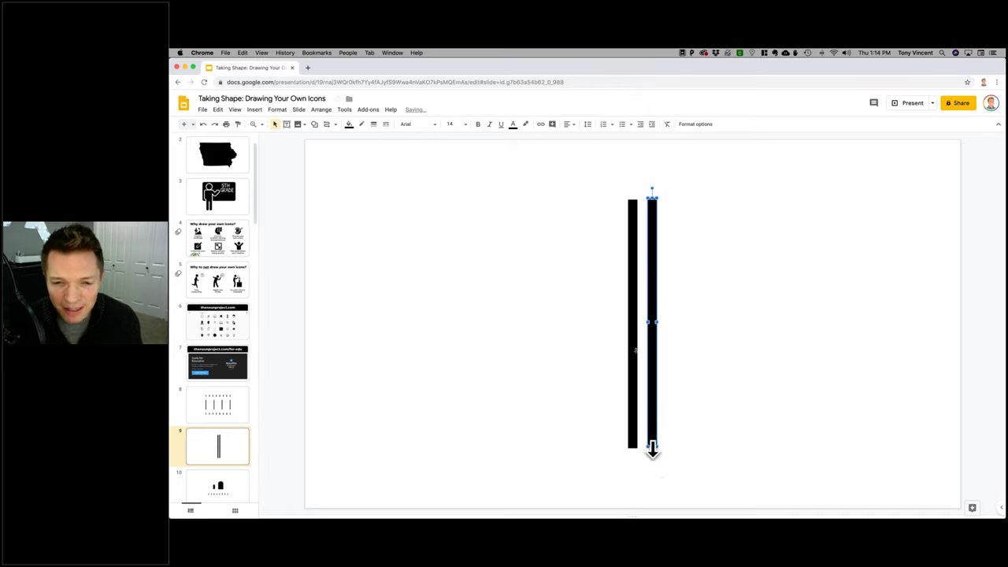
left_click_drag(652, 447, 653, 253)
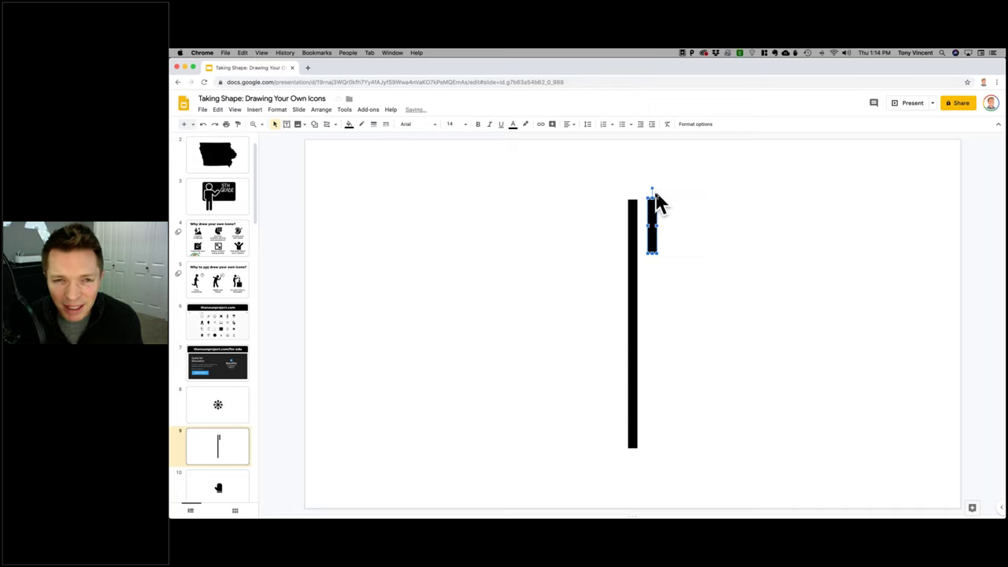
- Tilt the short bar clockwise and set its lower end on the upper part of the long bar as a branch
left_click(261, 125)
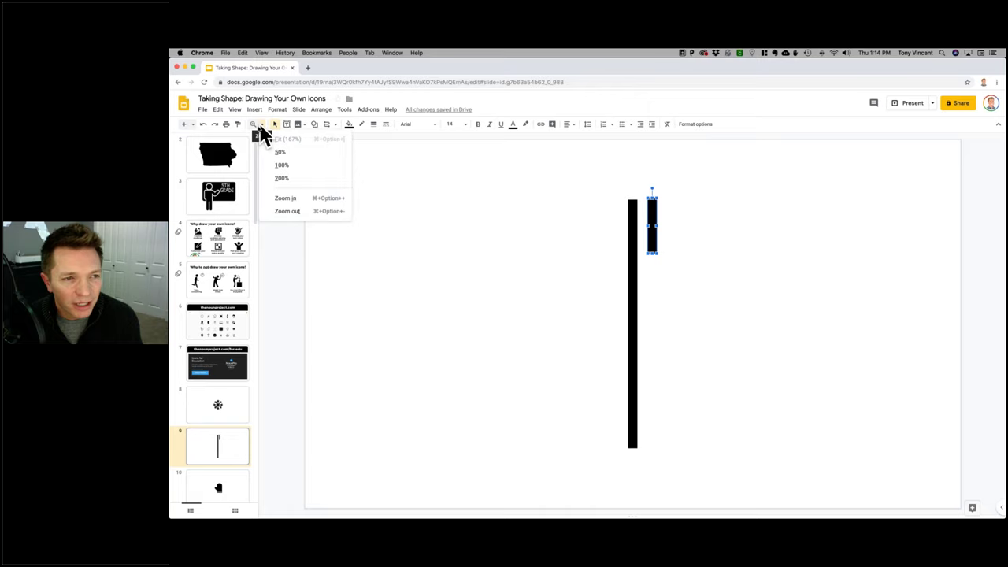
left_click(285, 197)
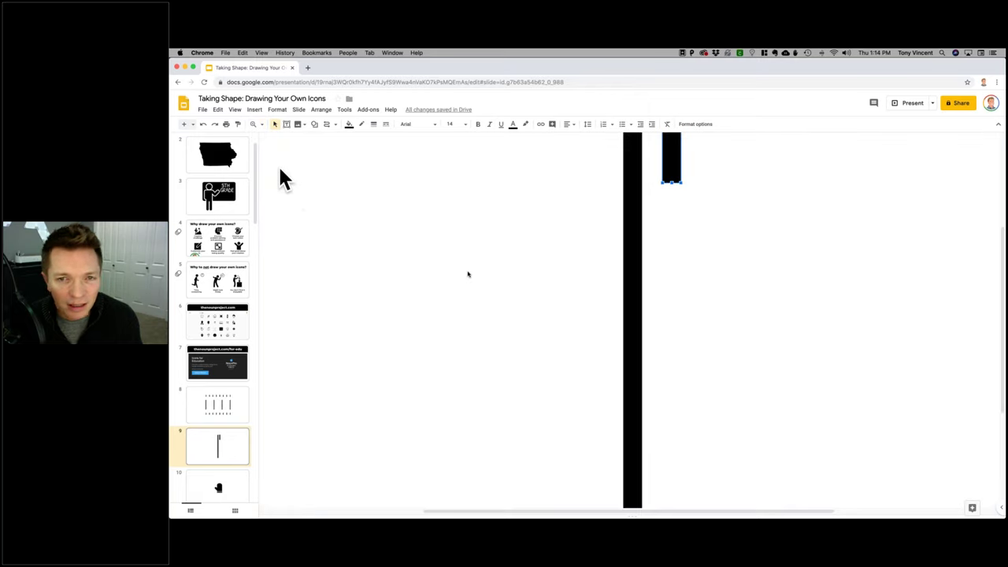
scroll(468, 282, "up", 3)
scroll(469, 281, "right", 2)
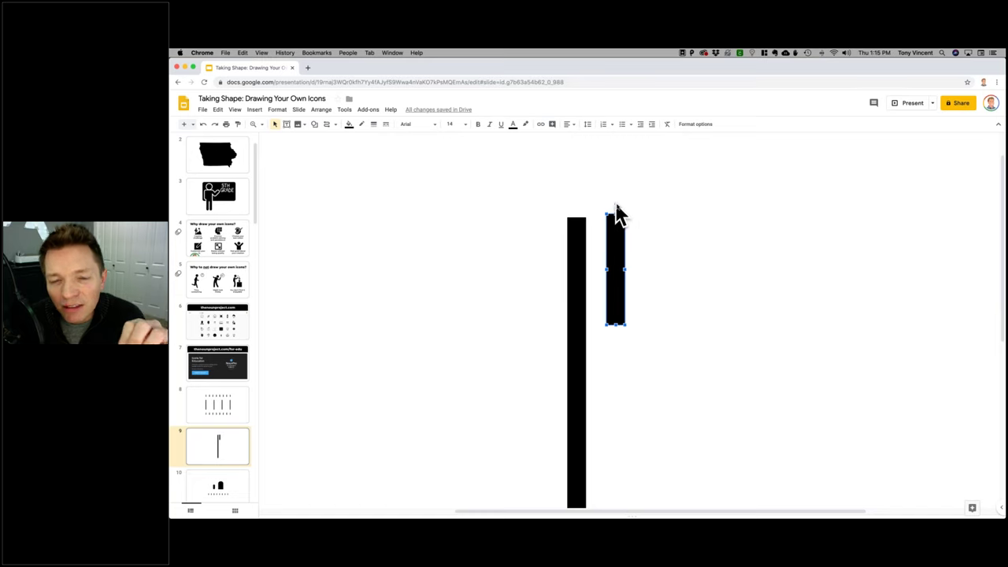
mouse_move(616, 207)
left_mouse_down()
mouse_move(646, 220)
mouse_move(651, 238)
mouse_move(635, 233)
mouse_move(650, 220)
mouse_move(627, 225)
mouse_move(644, 243)
mouse_move(614, 221)
left_mouse_up()
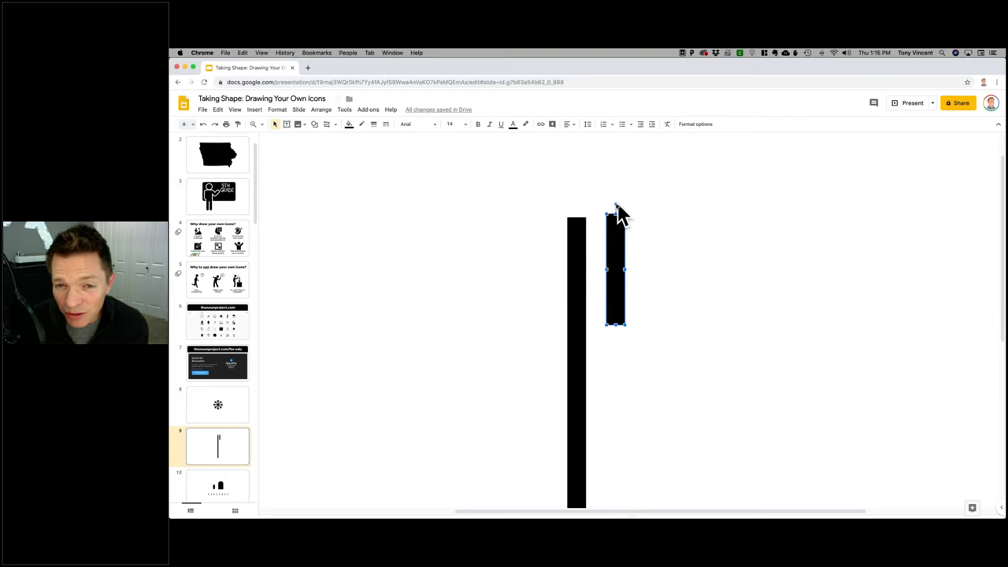
left_click_drag(616, 208, 625, 264)
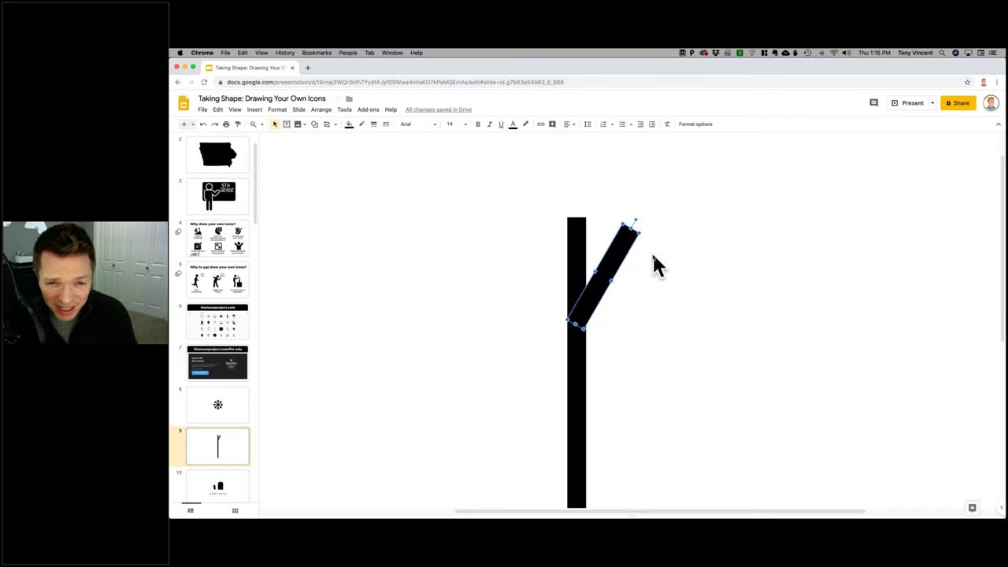
- Fine-tune the branch's height on the long bar with one upward nudge and a series of small downward nudges
key("Up")
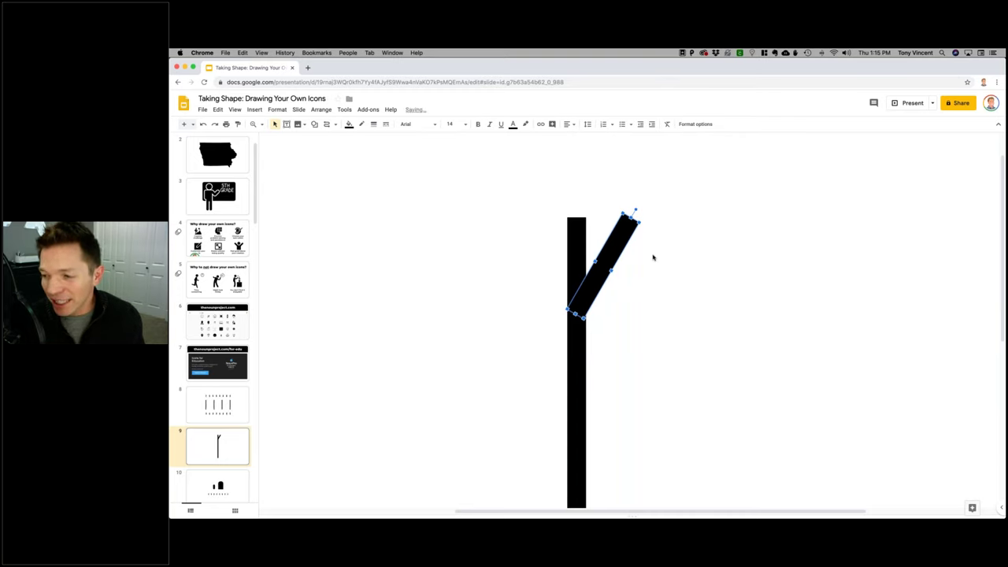
key("shift+Down")
key("shift+Down")
key("shift+Down")
key("shift+Down")
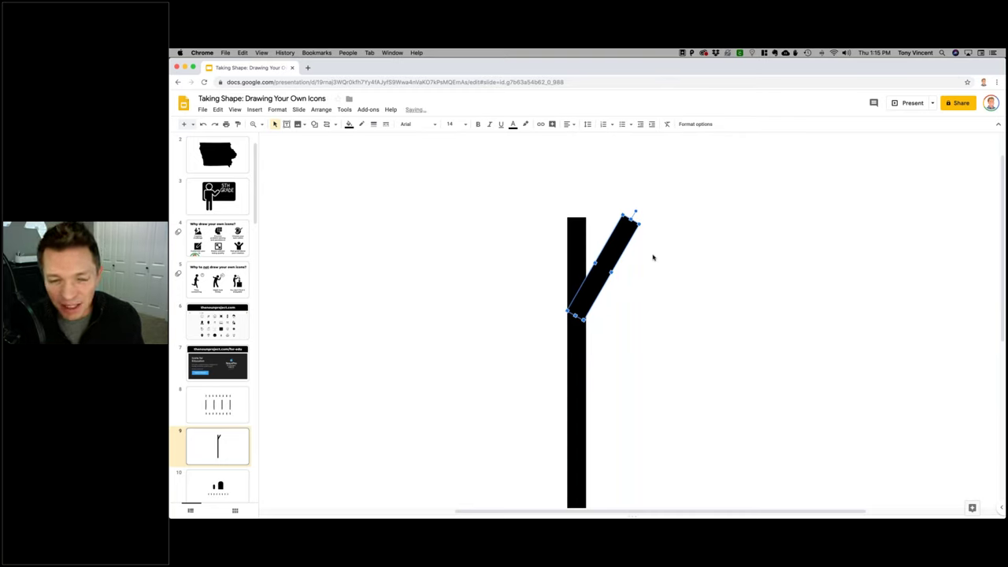
key("shift+Down")
key("shift+Down")
key("shift+Down")
key("shift+Down")
key("shift+Down")
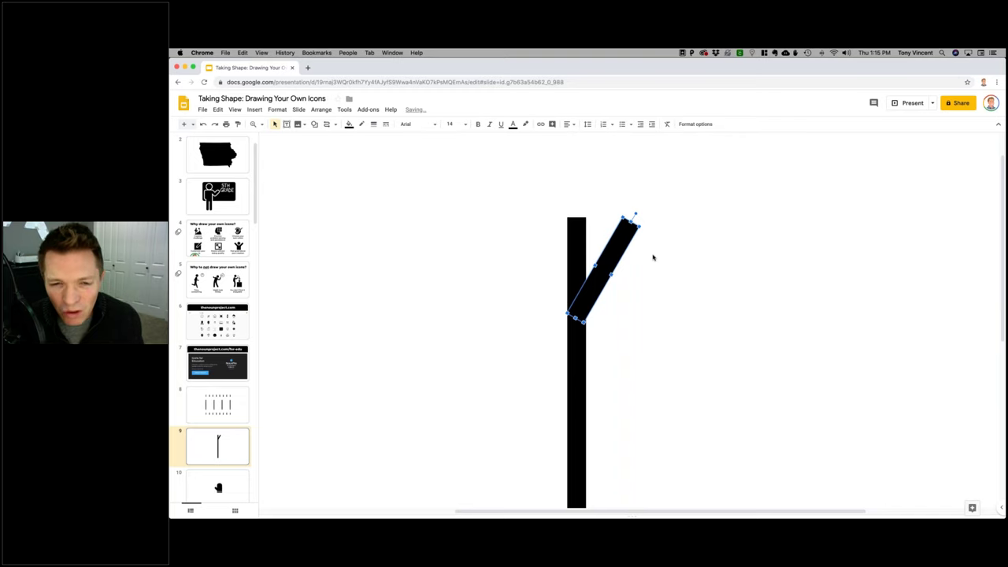
key("shift+Down")
key("shift+Down")
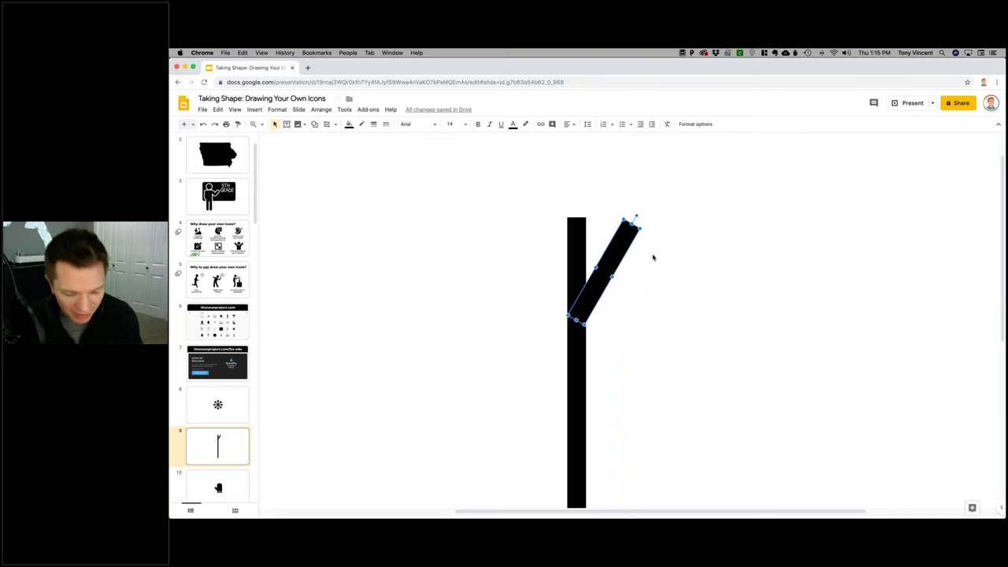
- Duplicate the short slanted branch, tilt the copy the opposite way, and set it on the long bar's other side as a mirror image
key("super+d")
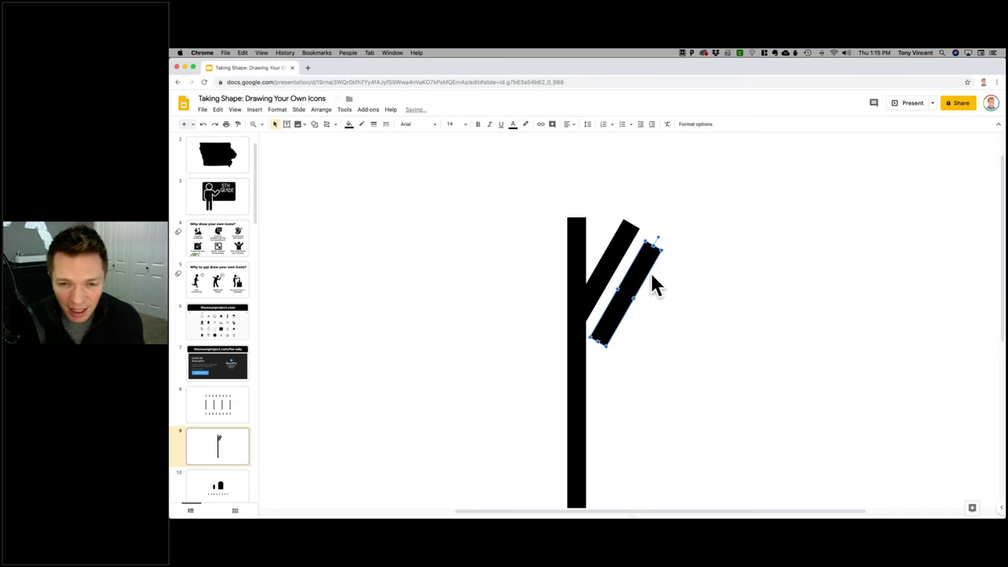
left_click_drag(641, 269, 619, 250)
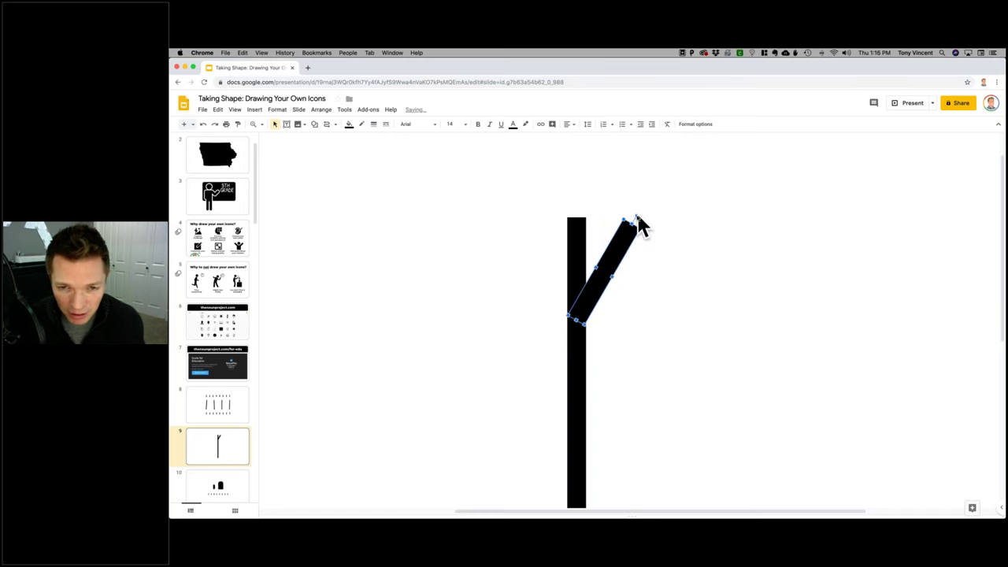
left_click_drag(636, 219, 579, 230)
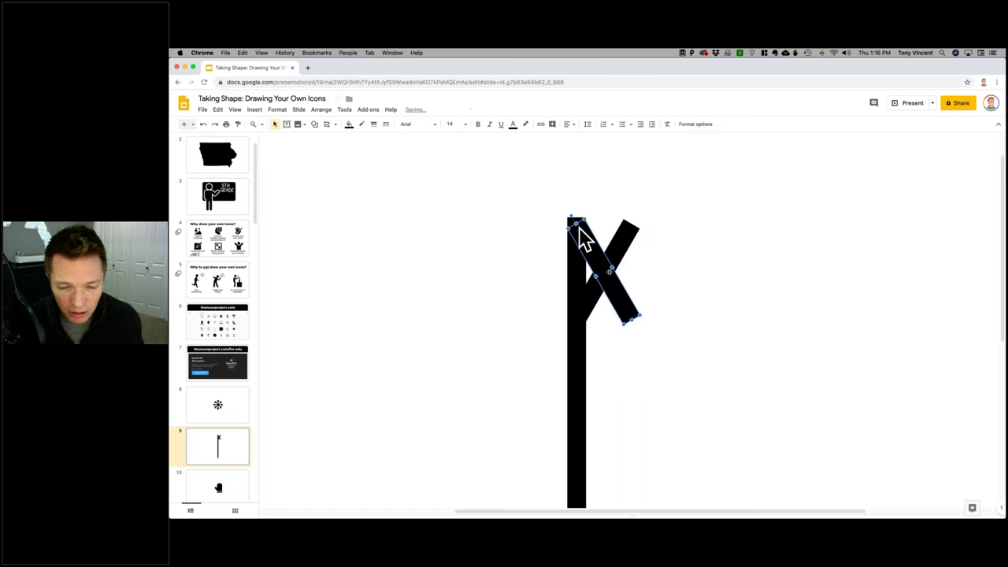
left_click_drag(619, 296, 568, 299)
left_click(644, 307)
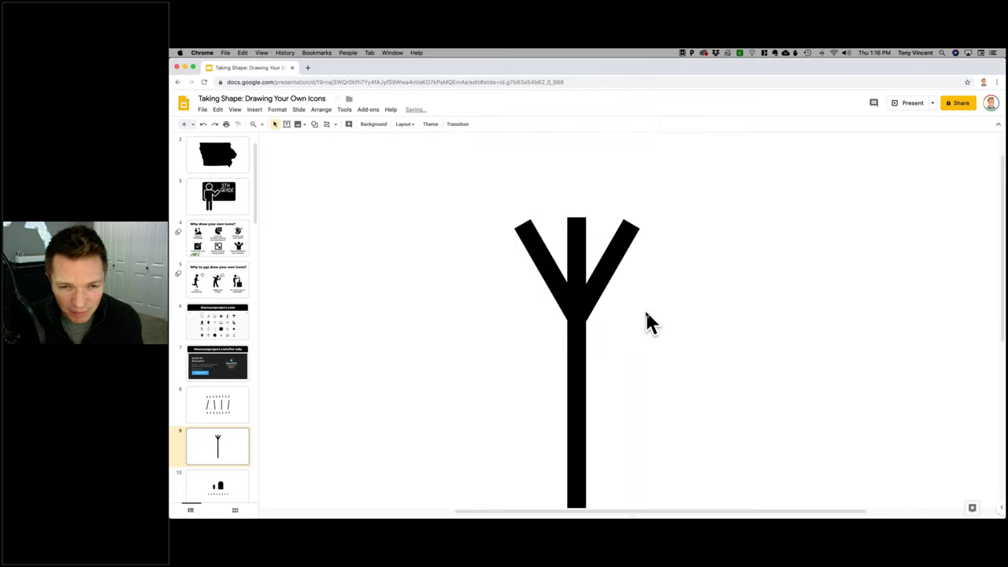
left_click_drag(532, 248, 533, 250)
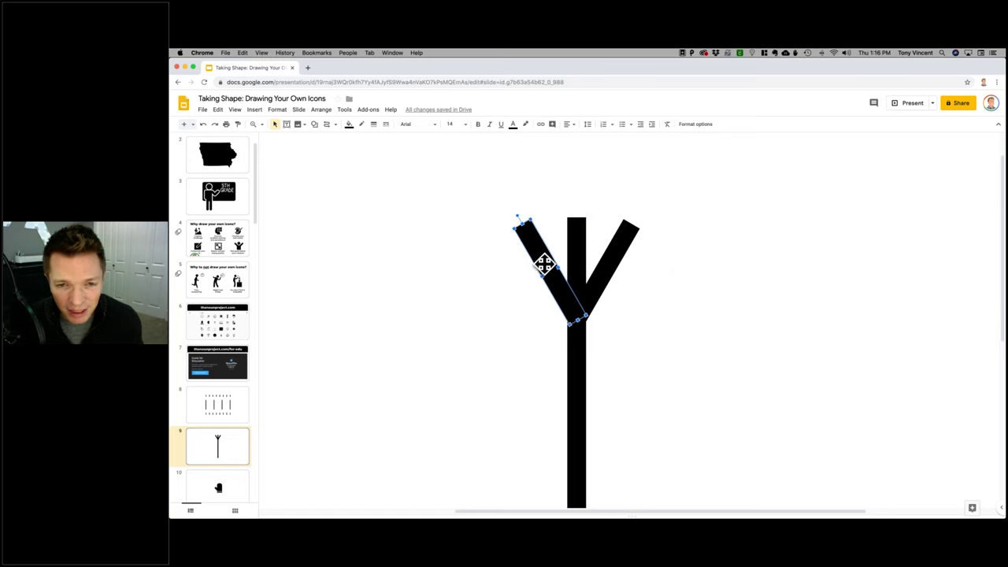
left_click(644, 253)
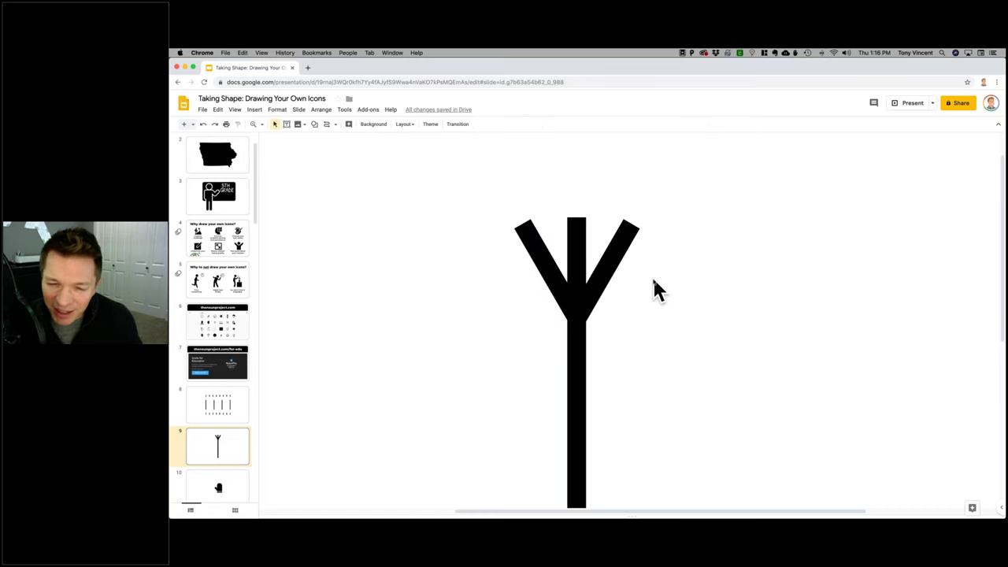
- Select both upper branches together and shift them slightly down the long bar so its tip extends above them
left_click(541, 260)
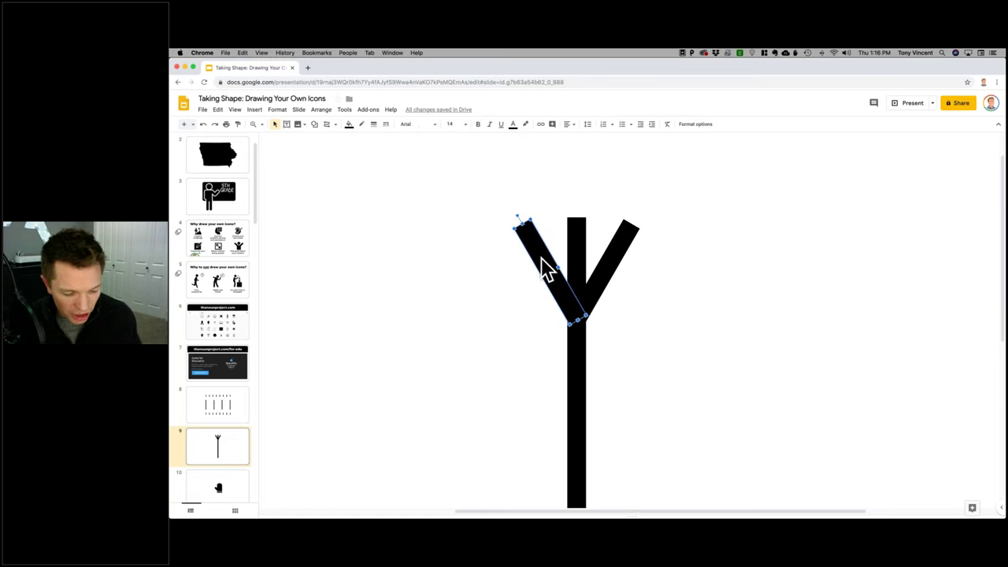
left_click(615, 257, "shift")
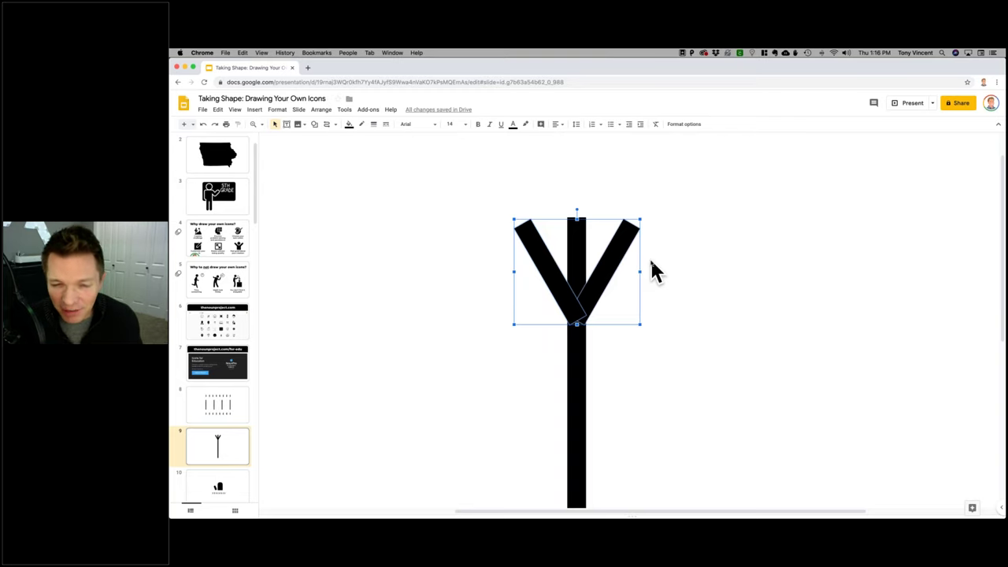
key("Down")
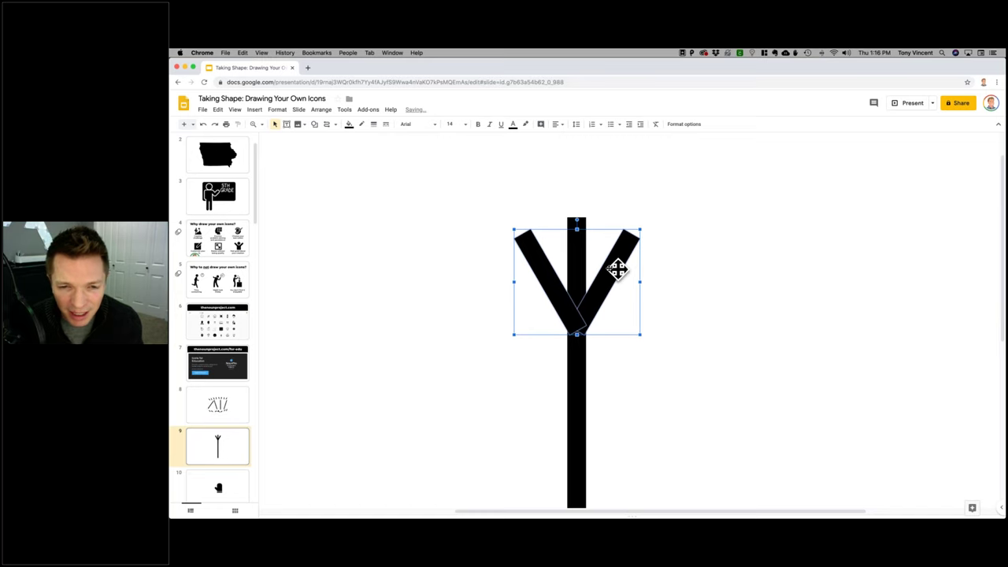
left_click_drag(607, 270, 607, 272)
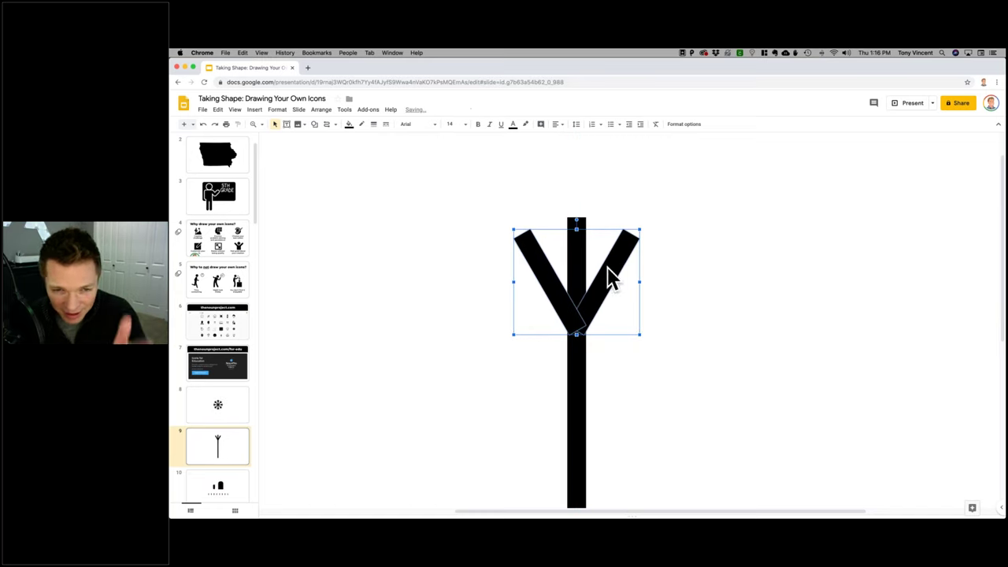
left_click(706, 307)
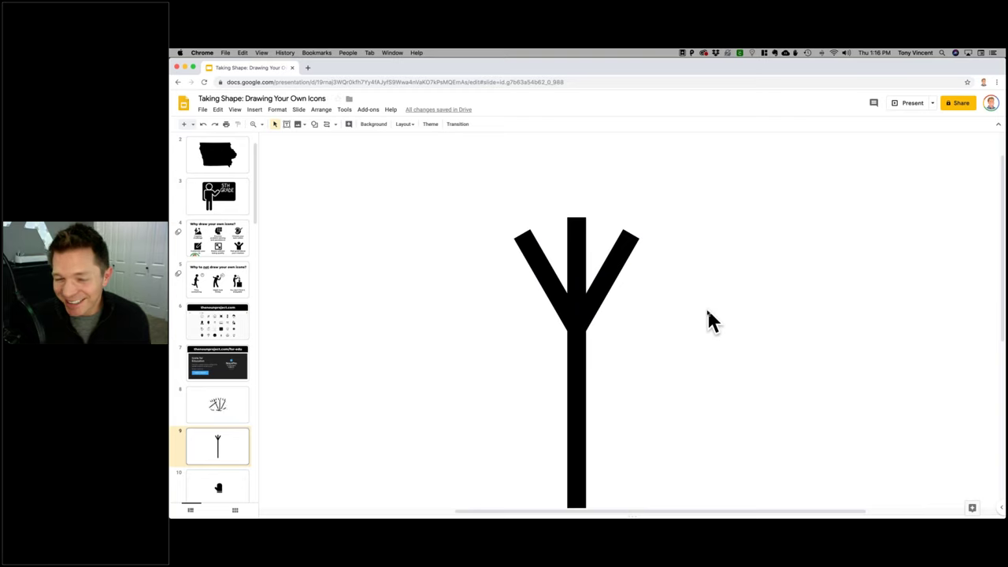
- Duplicate the pair of upper branches, rotate the copy upside down, and place it centred on the lower end of the long bar
scroll(707, 321, "down", 2)
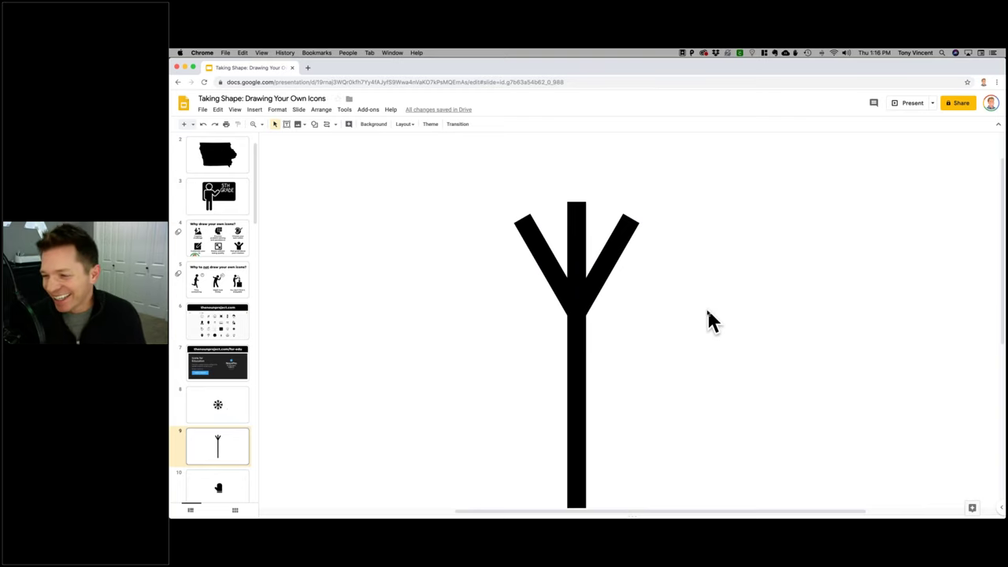
scroll(707, 311, "down", 2)
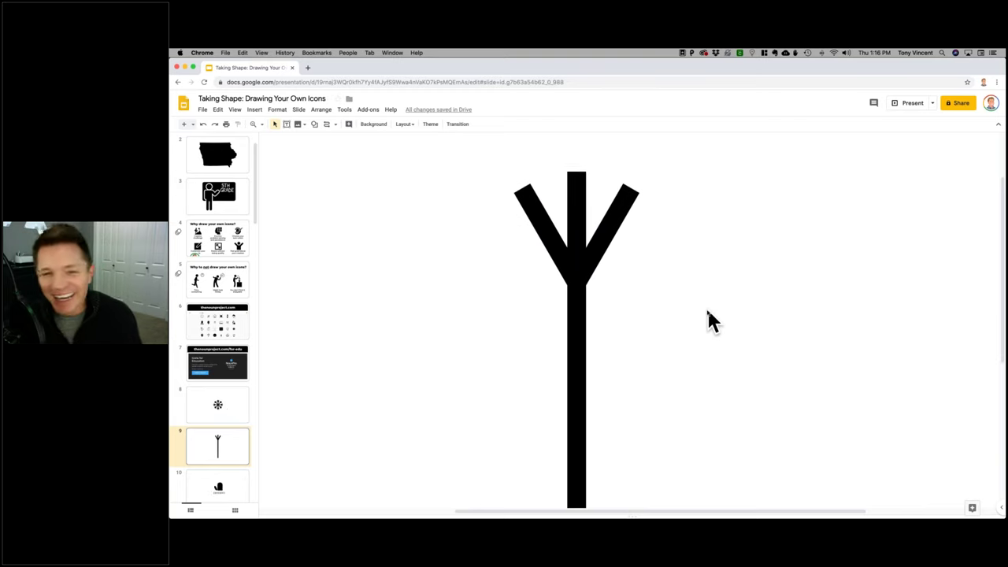
left_click(539, 202)
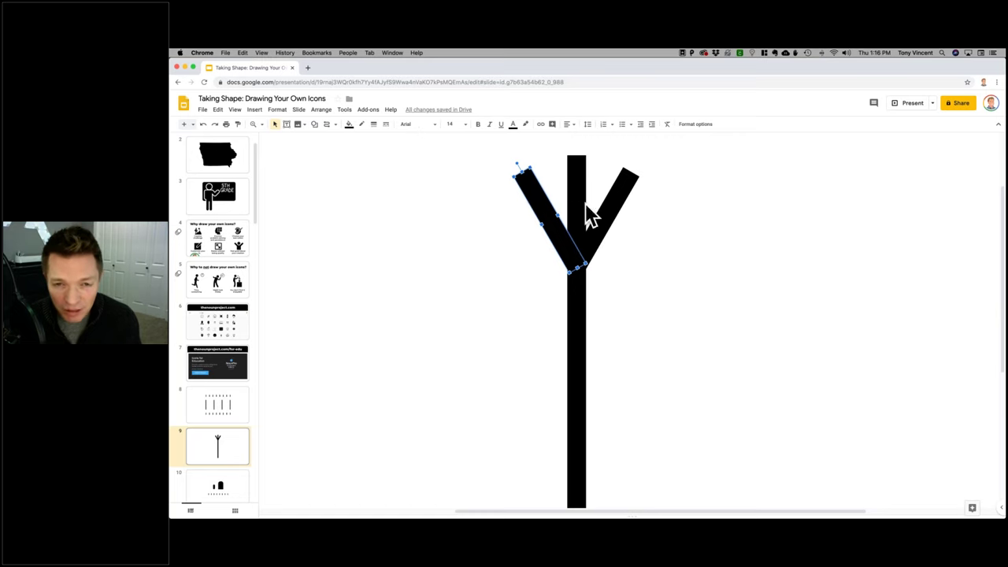
left_click(610, 206, "shift")
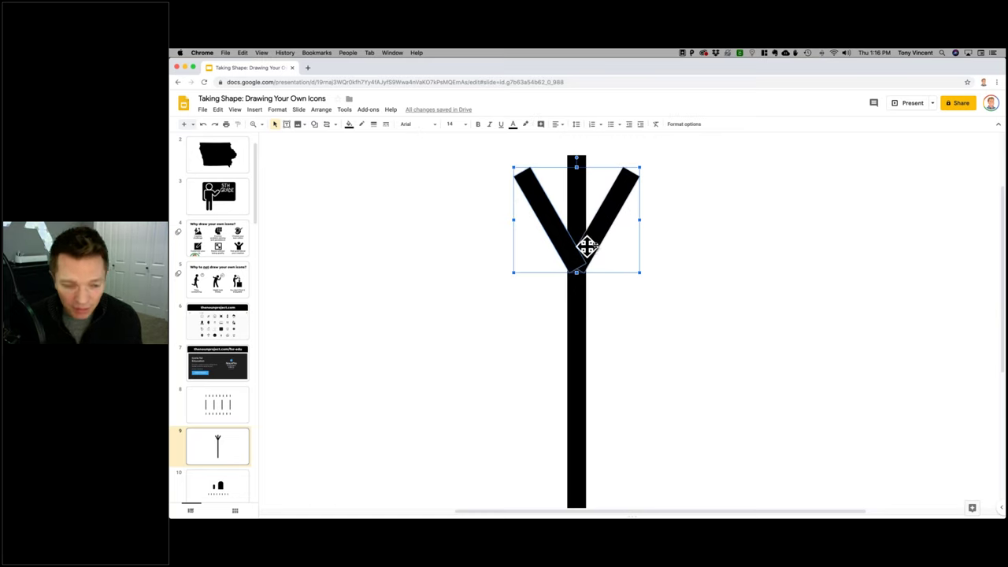
key("super+d")
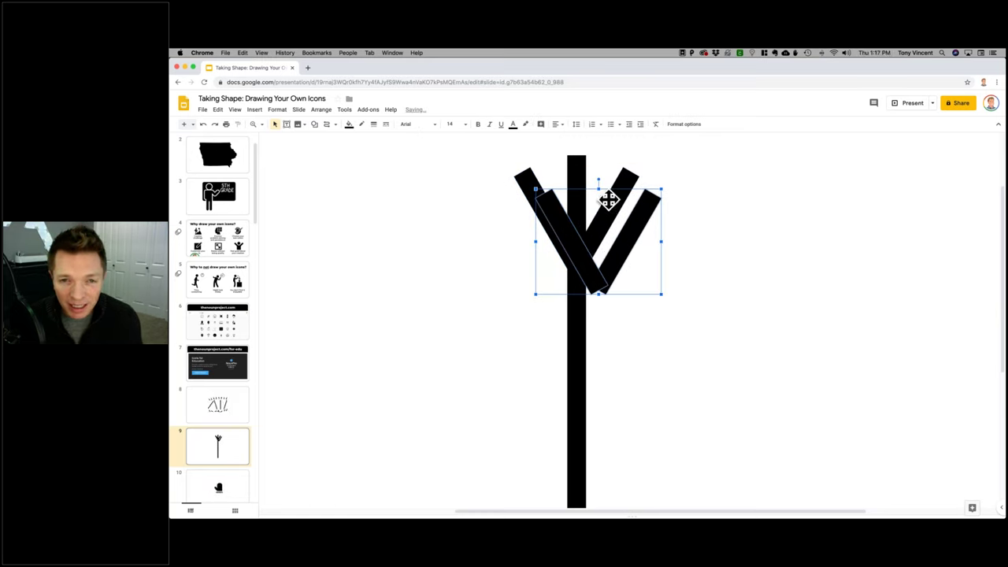
left_click_drag(598, 181, 596, 330)
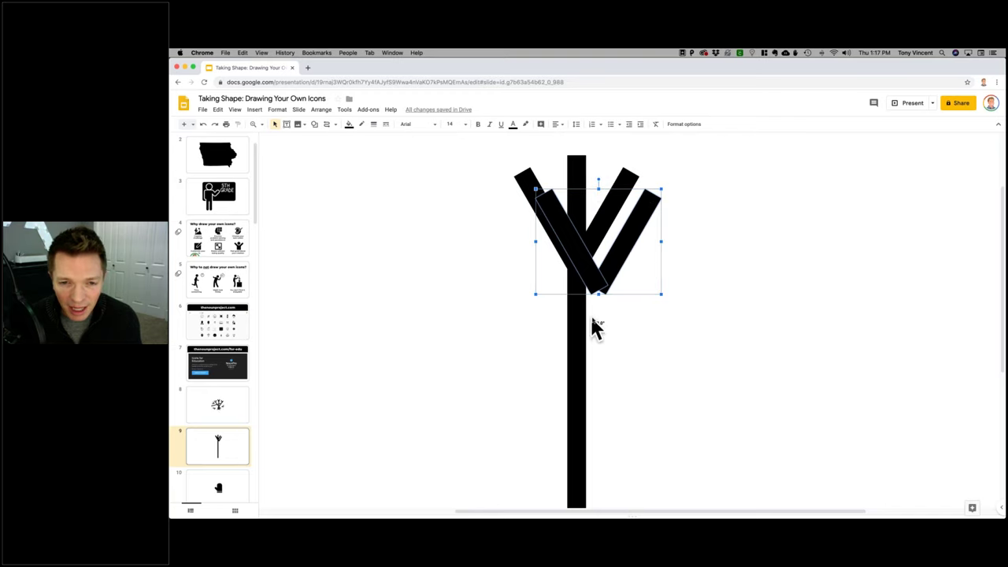
left_click_drag(596, 211, 569, 362)
scroll(569, 404, "down", 4)
left_click_drag(564, 155, 580, 330)
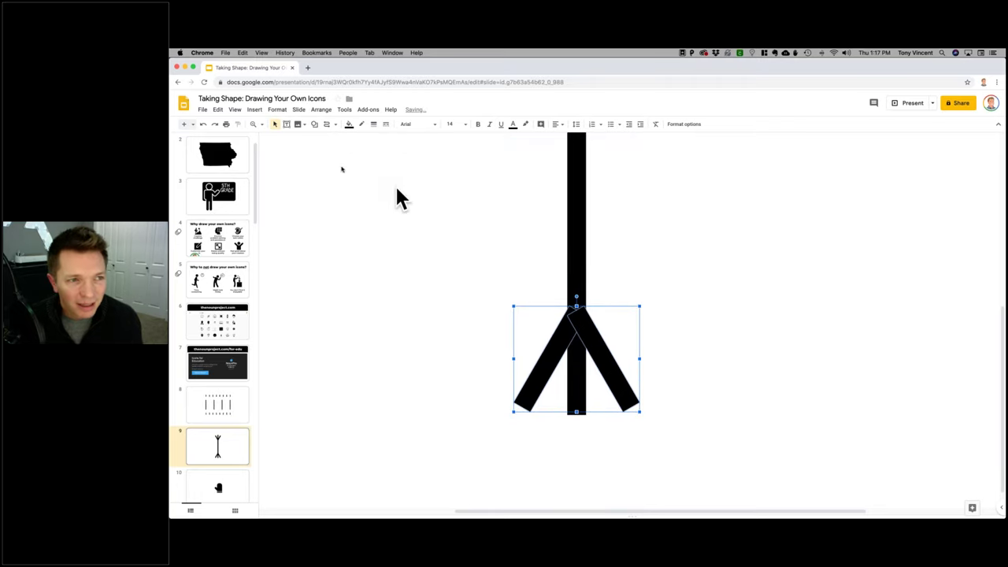
- Fit the slide in view, select all four branches, and nudge them slightly upward to even their spacing from both bar ends
left_click(261, 123)
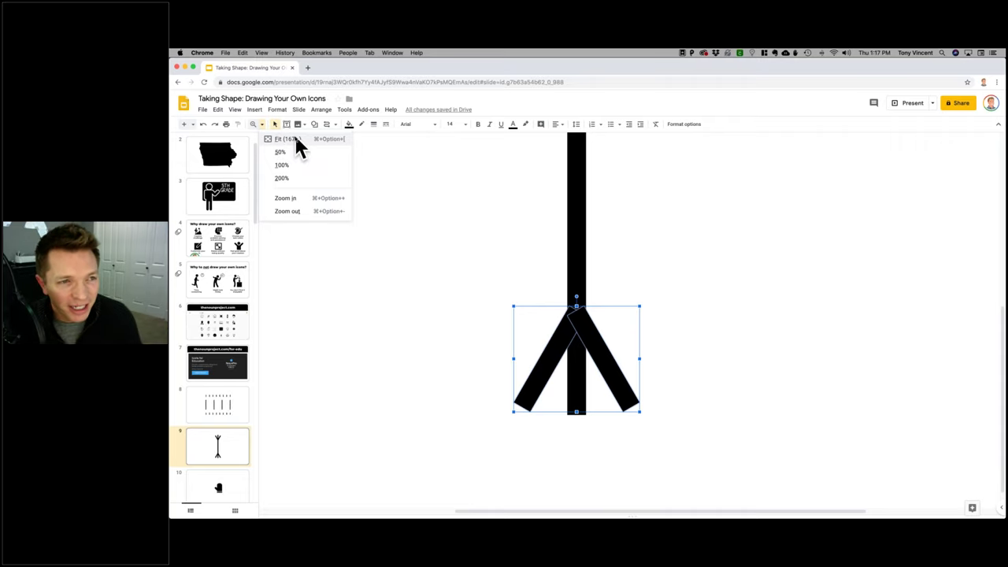
left_click(290, 139)
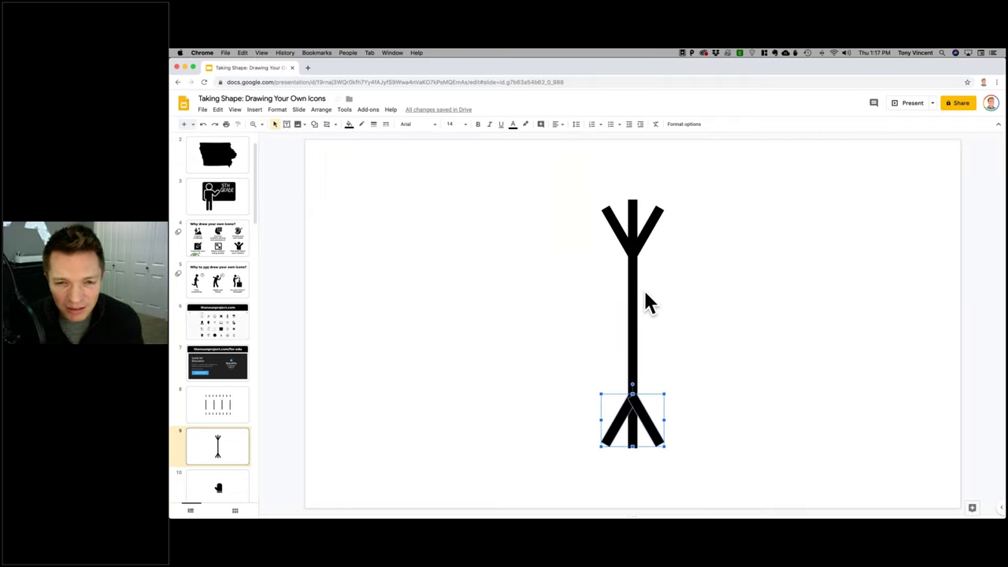
left_click(617, 227, "shift")
left_click(658, 226, "shift")
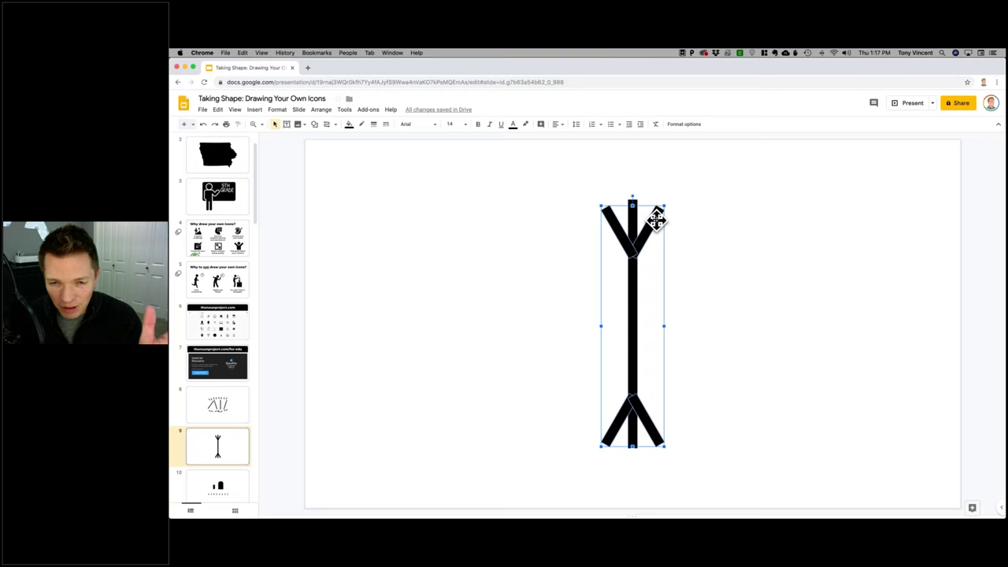
left_click_drag(656, 220, 657, 218)
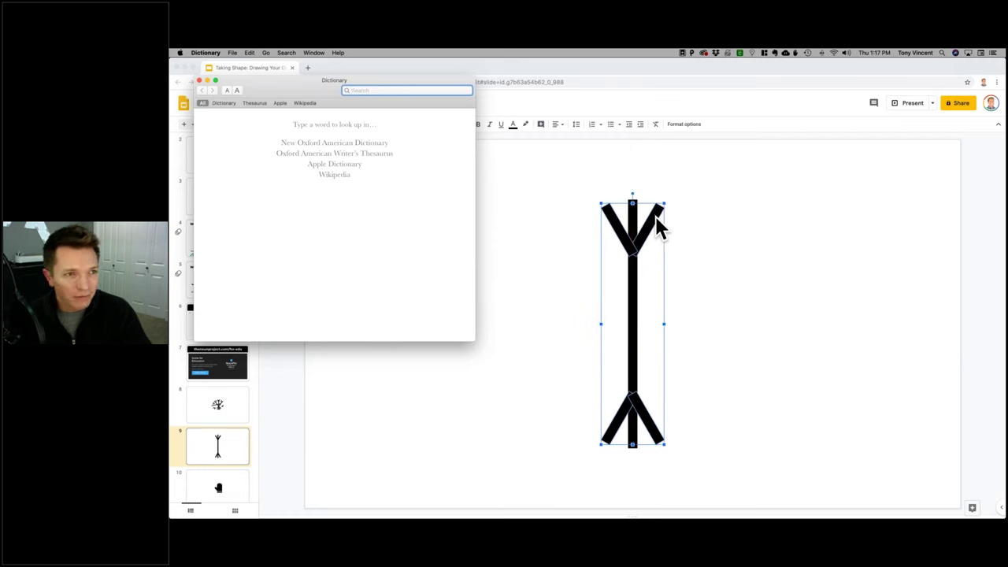
left_click(199, 81)
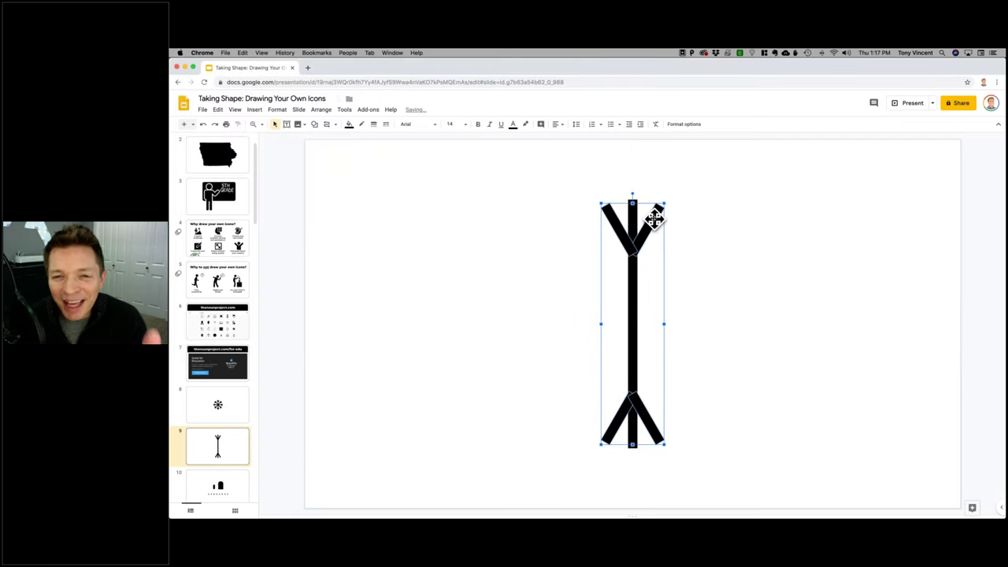
left_click_drag(654, 220, 652, 218)
left_click(732, 288)
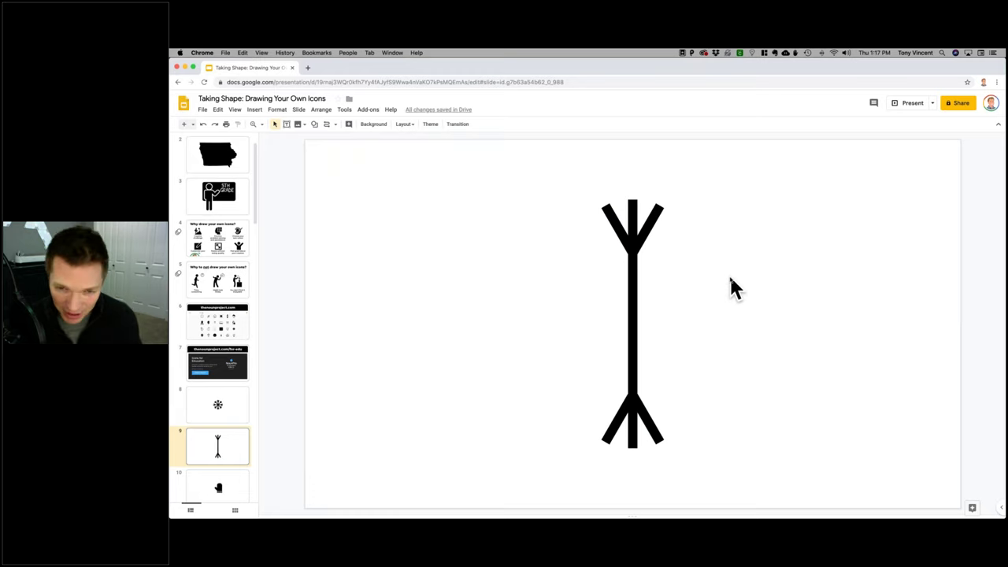
- Select the long bar with all four branches and group them into one object
left_click_drag(576, 186, 686, 456)
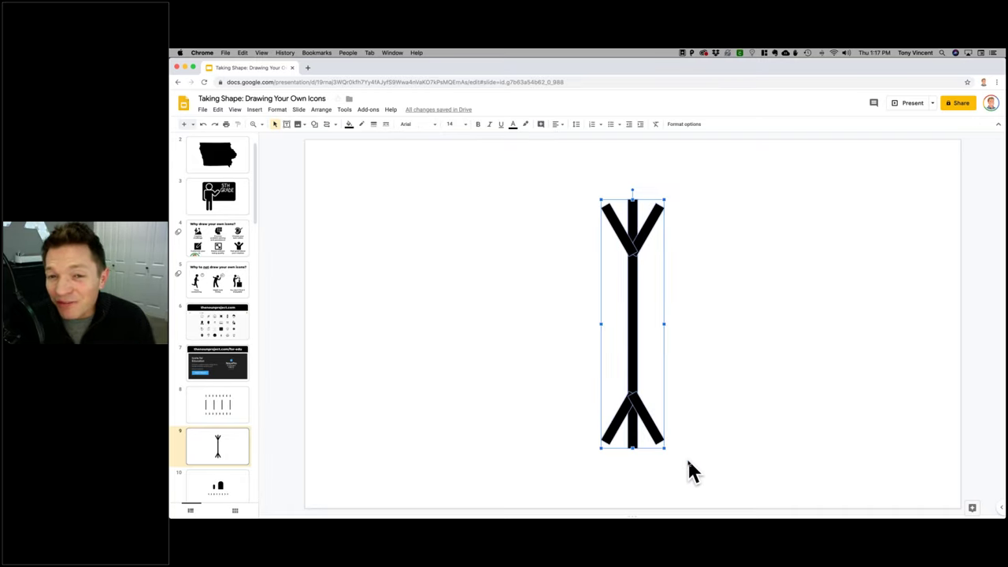
left_click(319, 110)
left_click(343, 211)
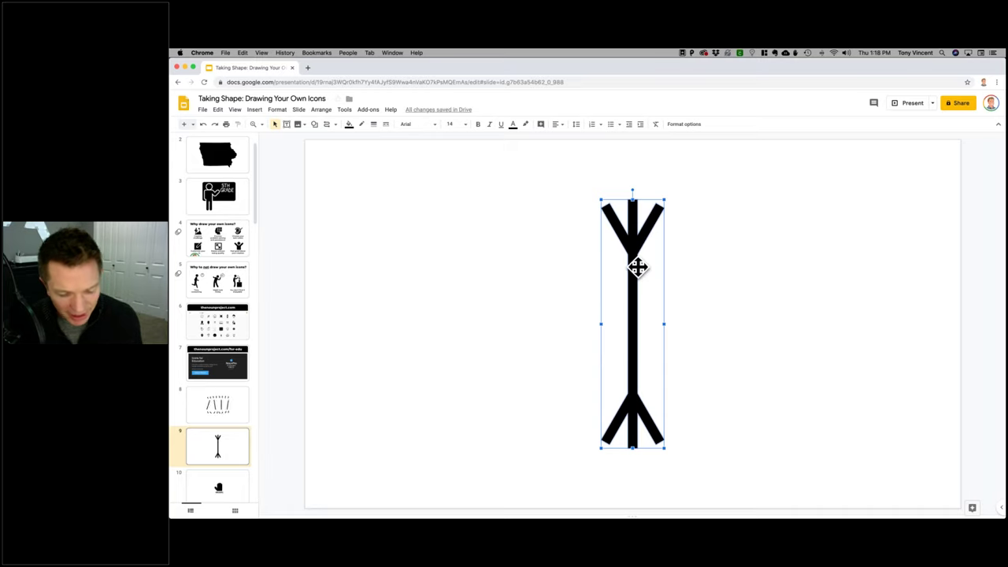
- Duplicate the grouped arm, centre the copy exactly over the original, and rotate it about 45 degrees clockwise
key("ctrl+d")
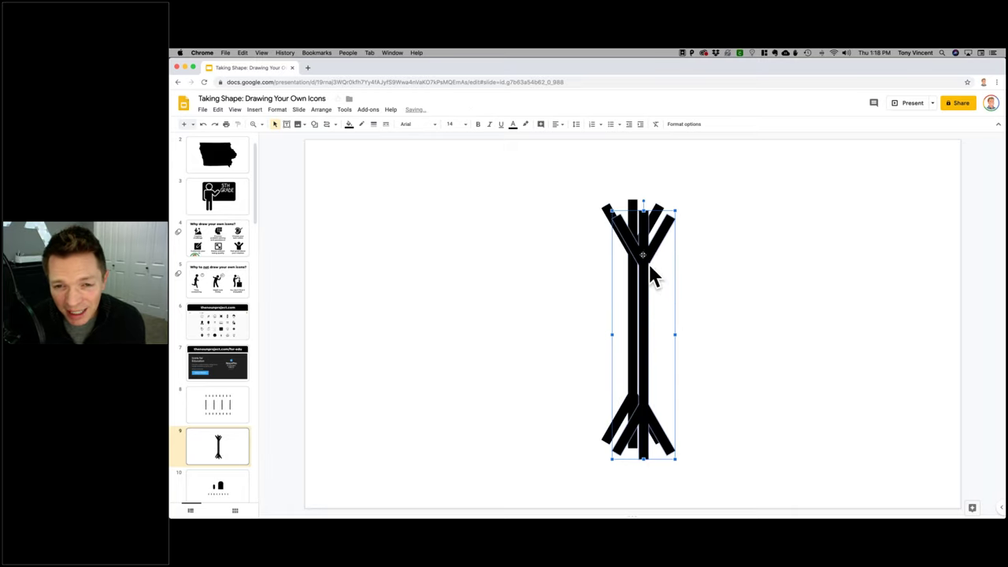
mouse_move(644, 254)
left_mouse_down()
mouse_move(639, 225)
mouse_move(636, 253)
left_mouse_up()
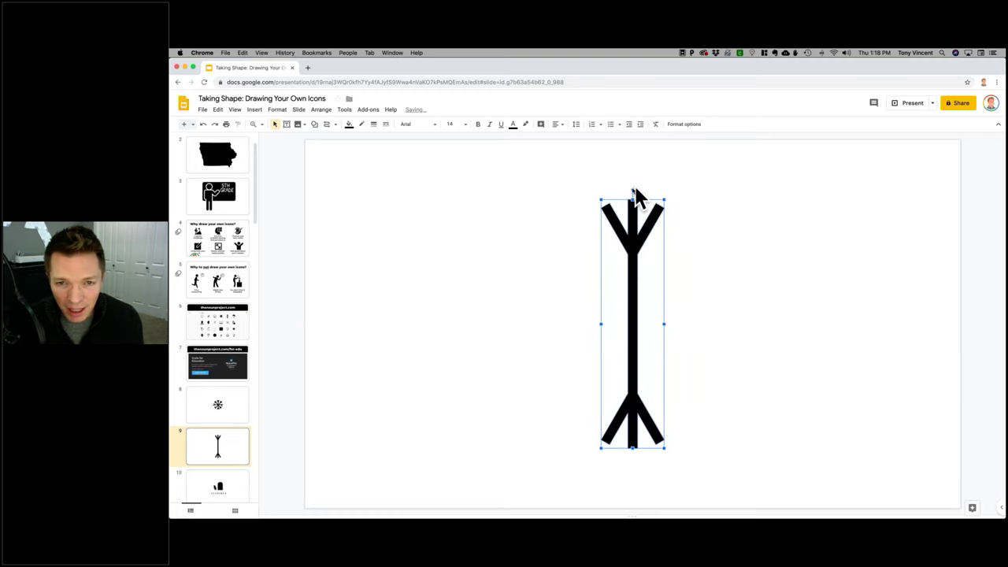
left_click_drag(634, 193, 699, 254)
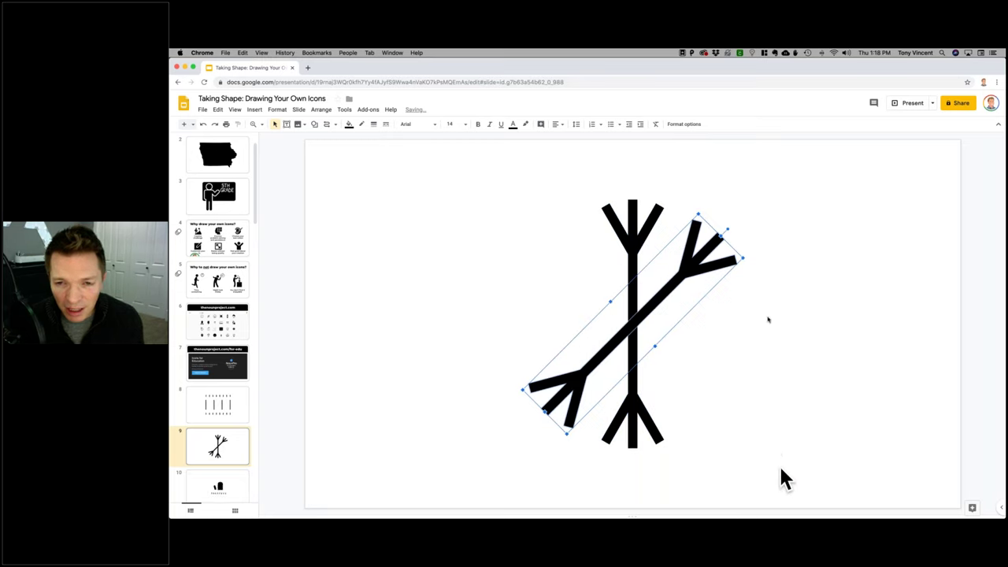
left_click_drag(724, 231, 724, 231)
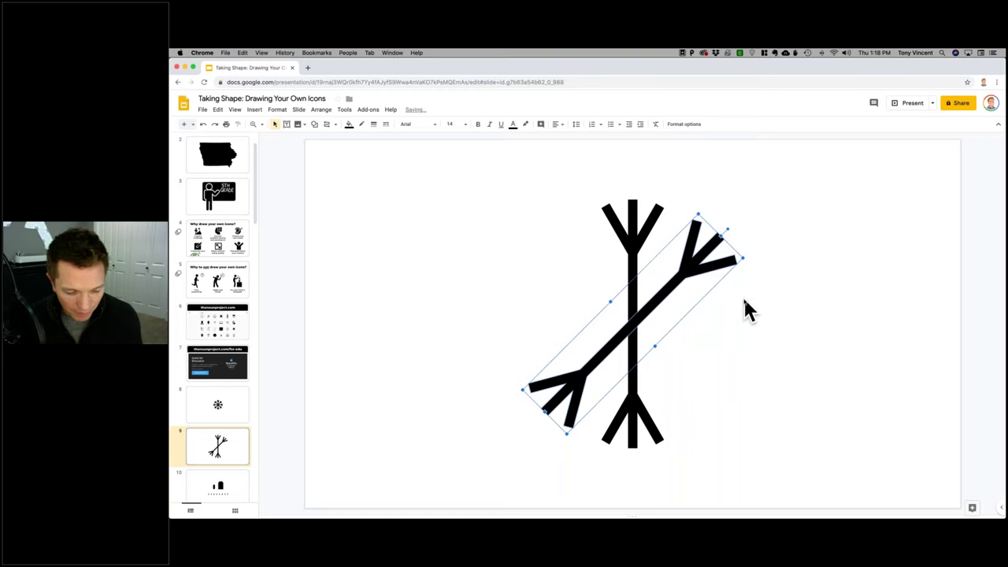
- Duplicate the diagonal arm, centre the copy on the others, and rotate it to horizontal
key("super+d")
key("super+d")
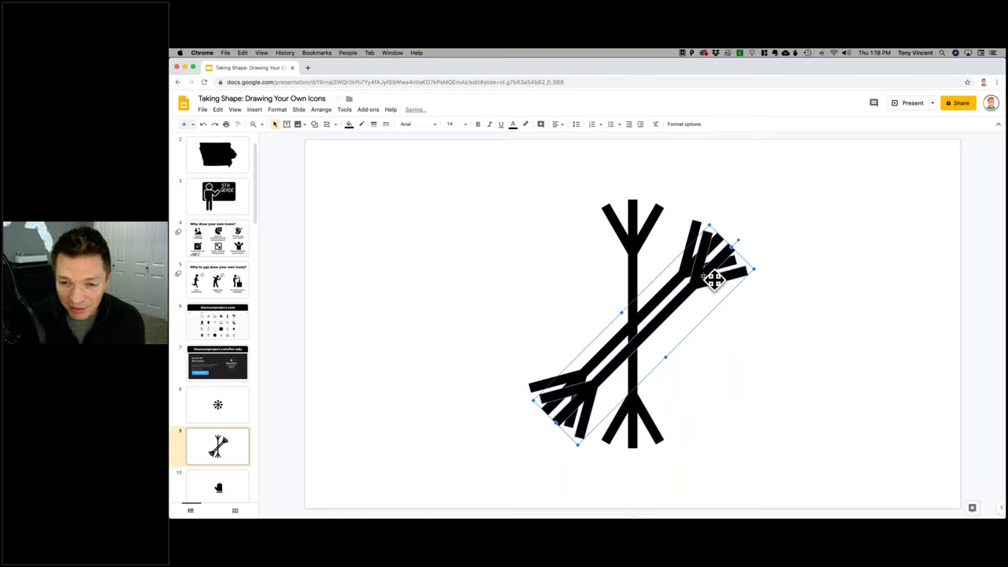
left_click_drag(695, 264, 737, 317)
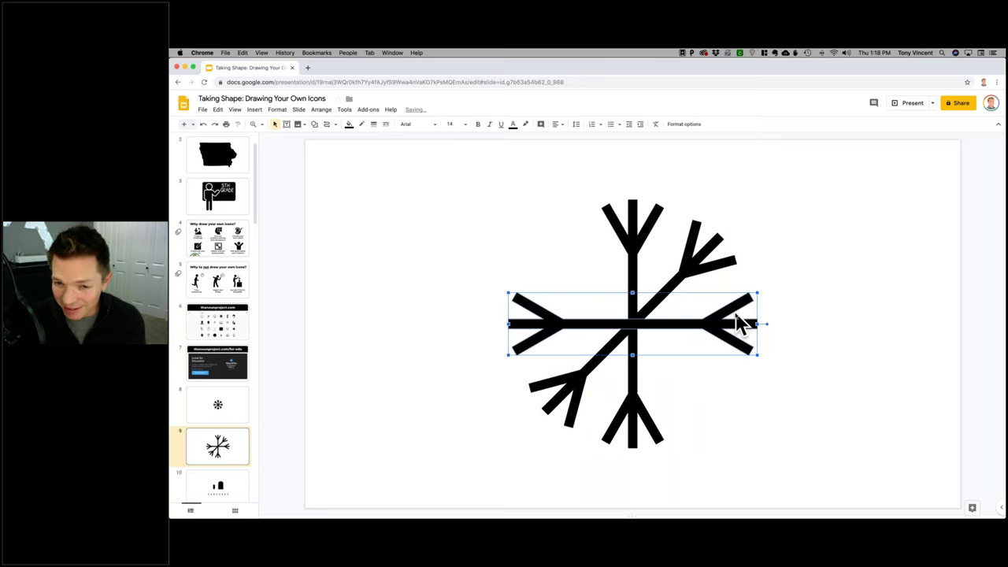
- Duplicate the horizontal arm, centre the copy, and rotate it onto the remaining diagonal to complete the eight-pointed snowflake, leaving nothing selected
key("super+d")
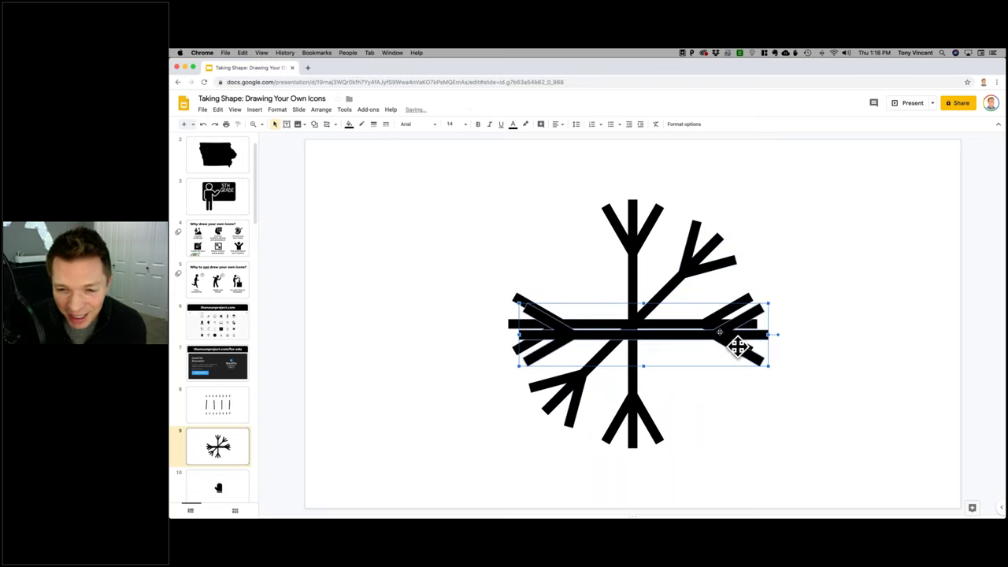
left_click_drag(720, 333, 713, 400)
left_click(198, 80)
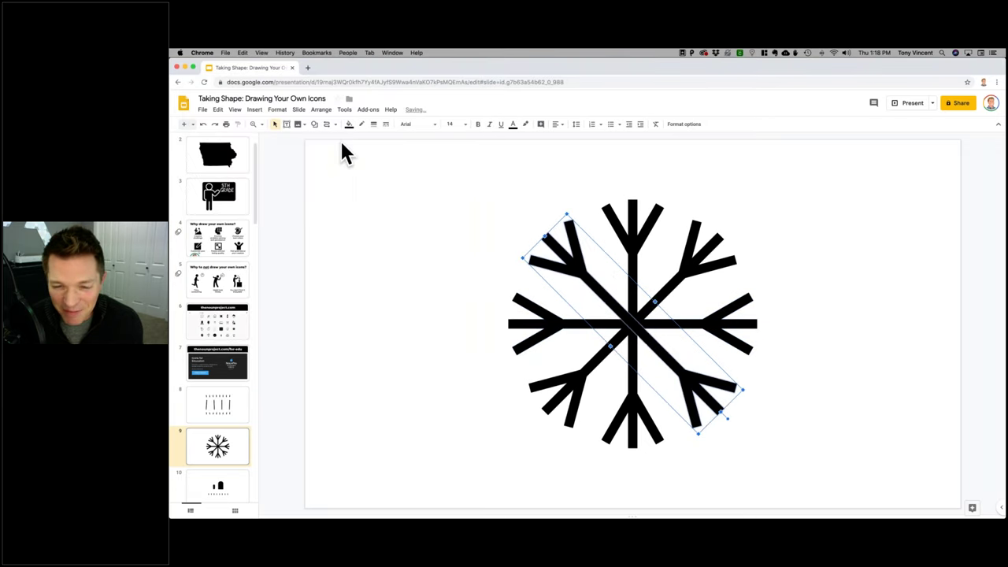
left_click(865, 300)
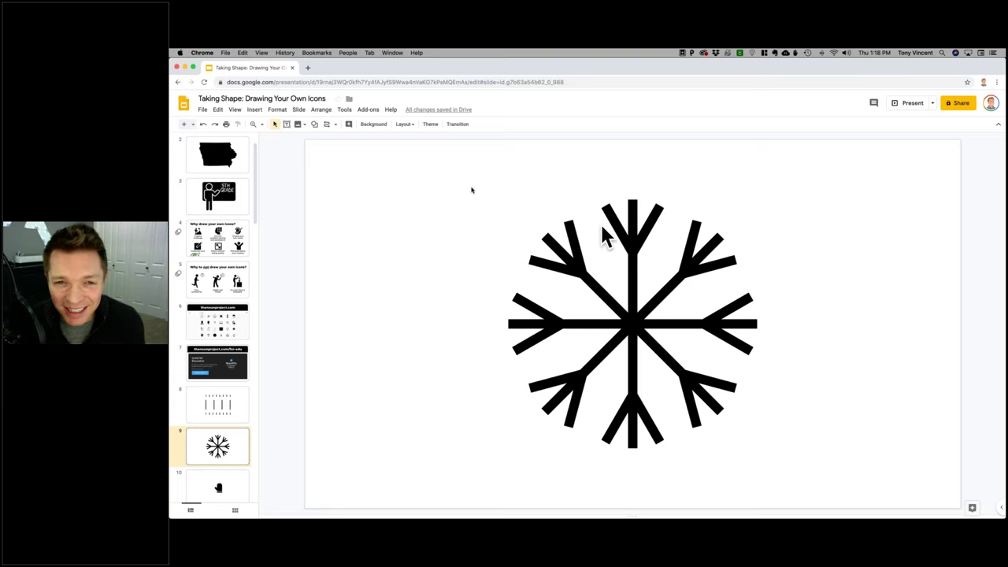
- Select all the snowflake's arms, group them into a single object, and deselect it
left_click_drag(455, 177, 787, 472)
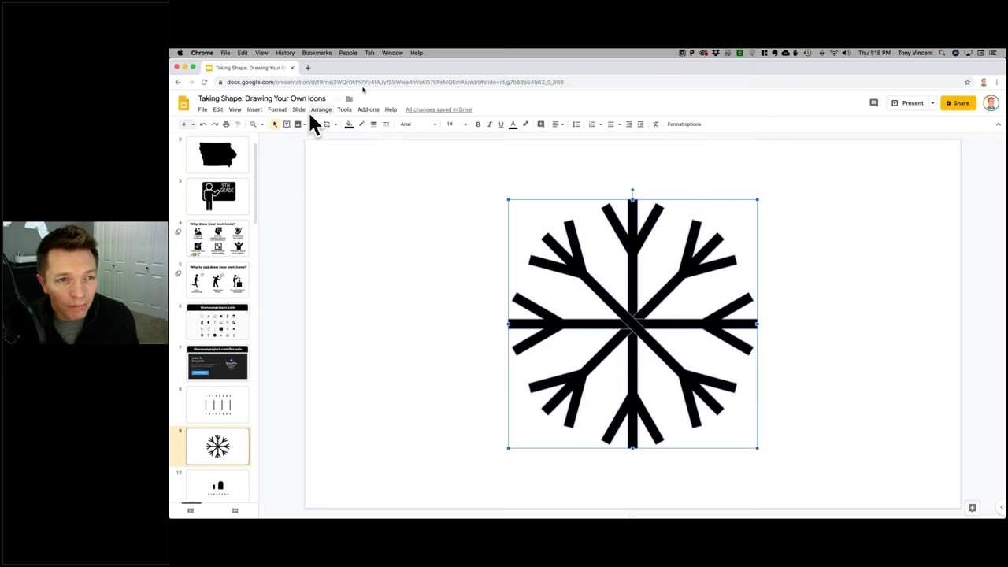
left_click(321, 109)
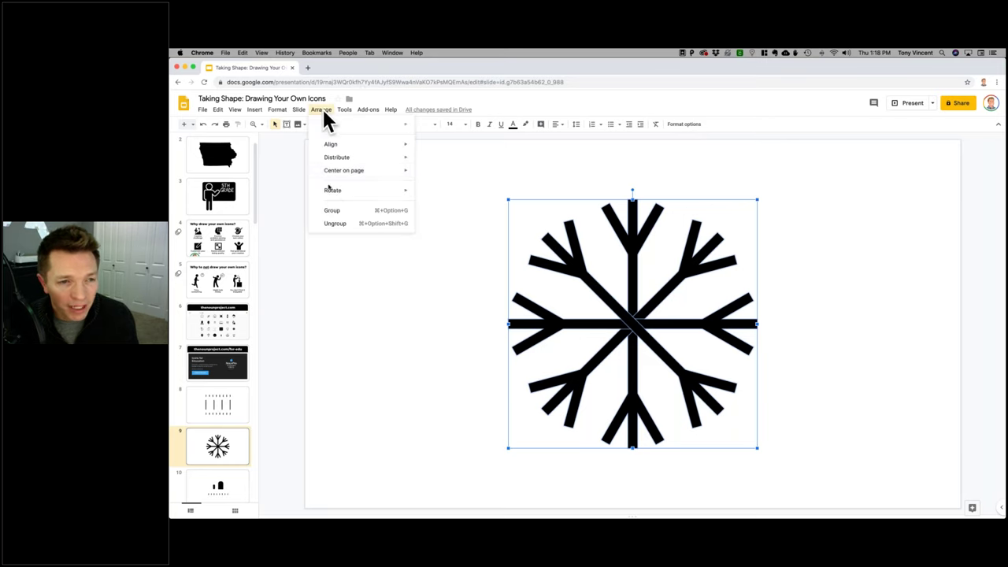
left_click(332, 207)
left_click(396, 271)
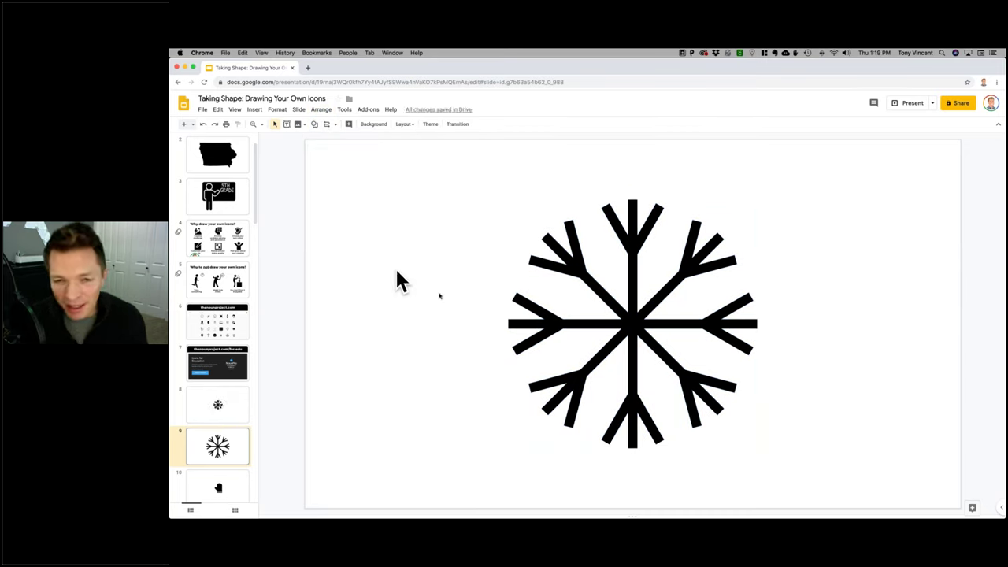
- Recolour the grouped snowflake with a solid dark cornflower blue fill and leave it deselected
left_click(635, 263)
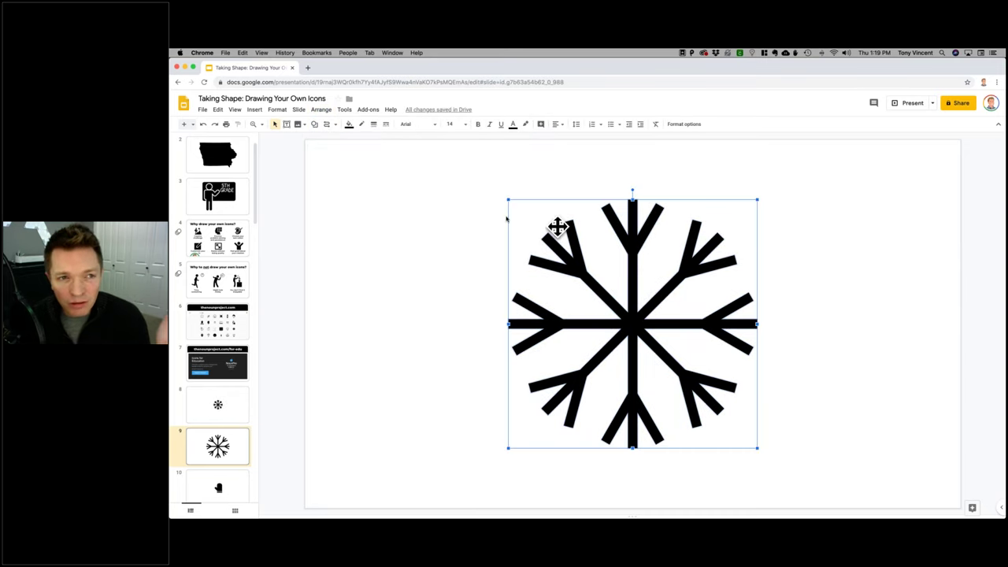
left_click(349, 124)
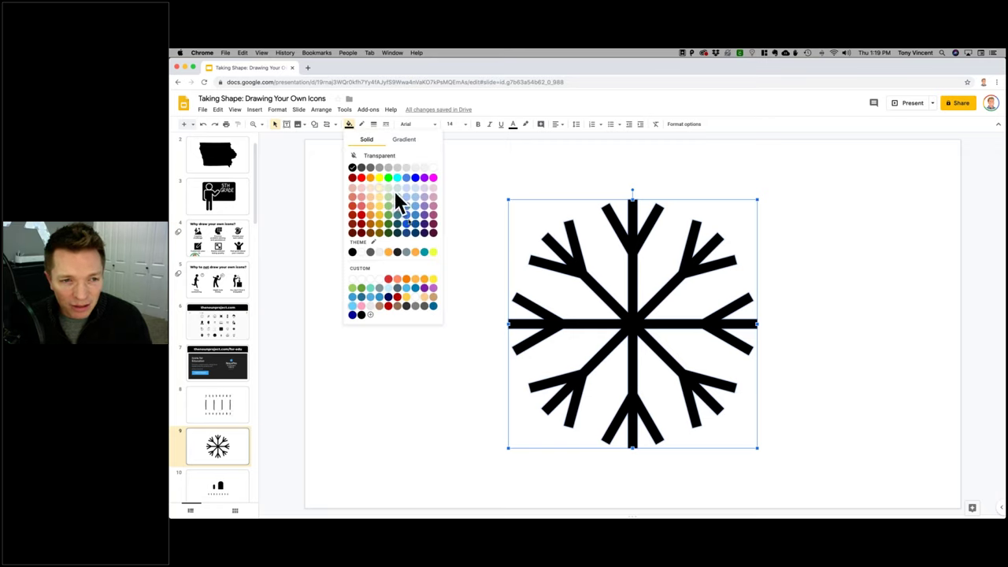
left_click(405, 225)
left_click(410, 264)
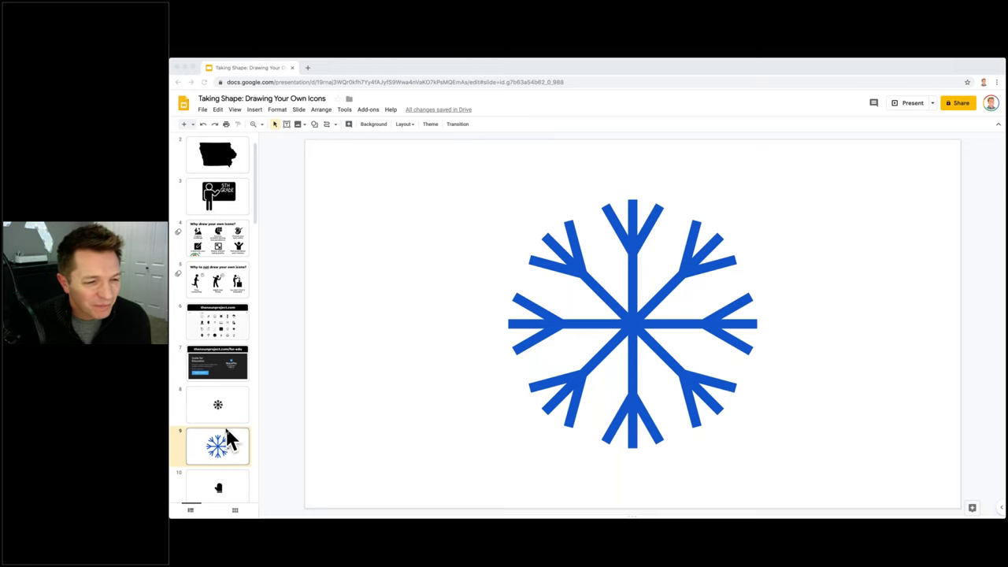
- Stretch the blue snowflake wide and flat from its upper-right corner, and undo the distortion
scroll(226, 429, "down", 3)
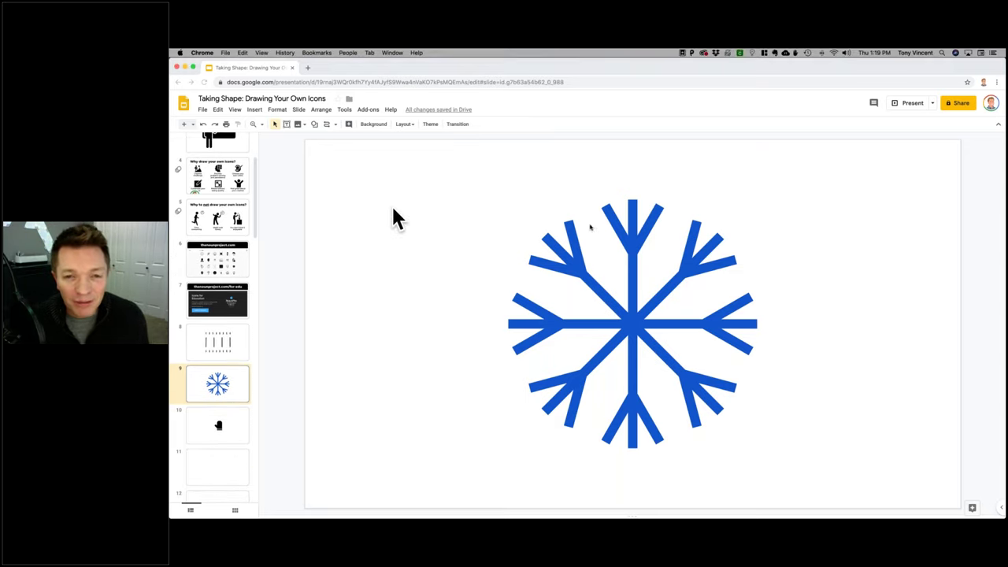
left_click(568, 258)
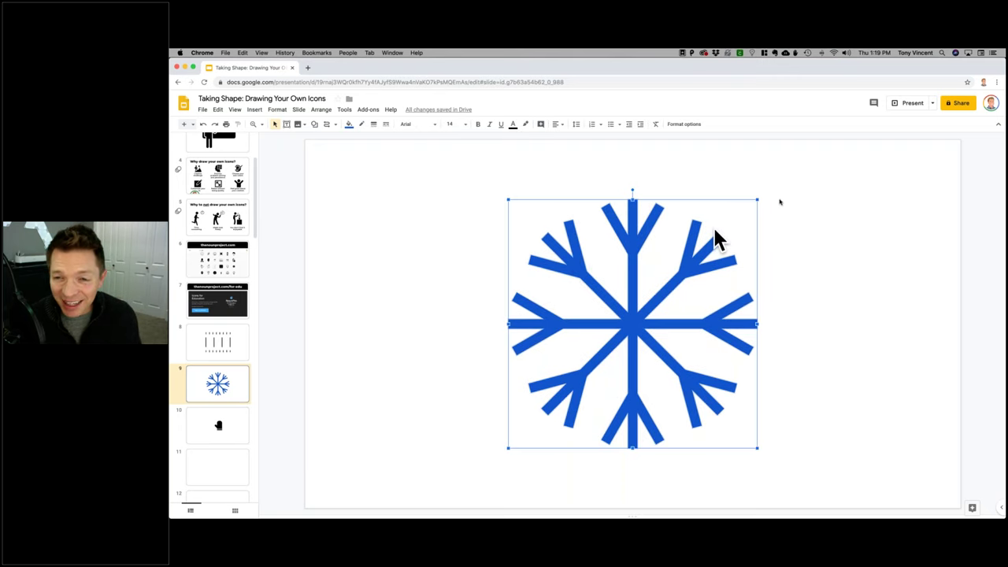
left_click_drag(757, 199, 795, 307)
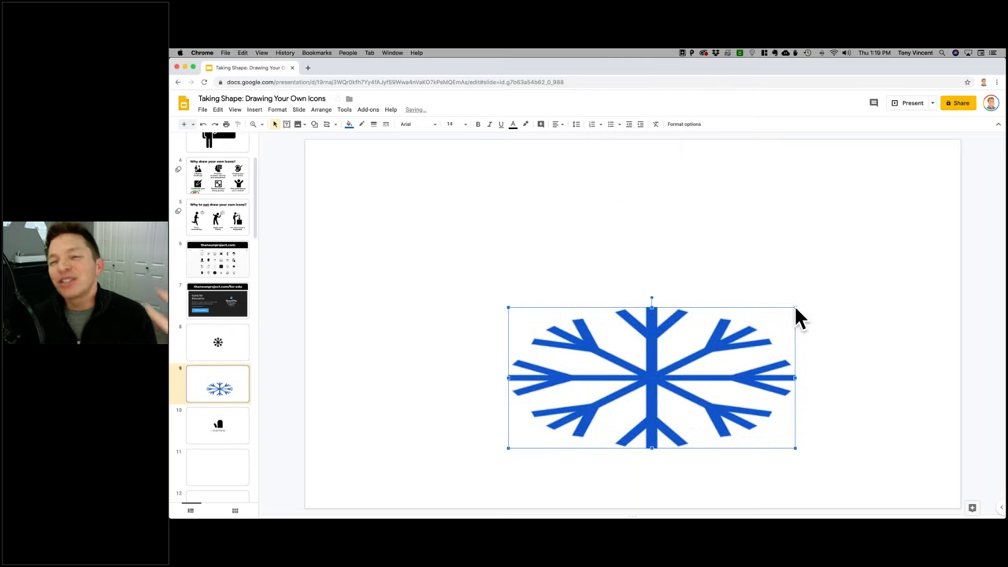
key("super+z")
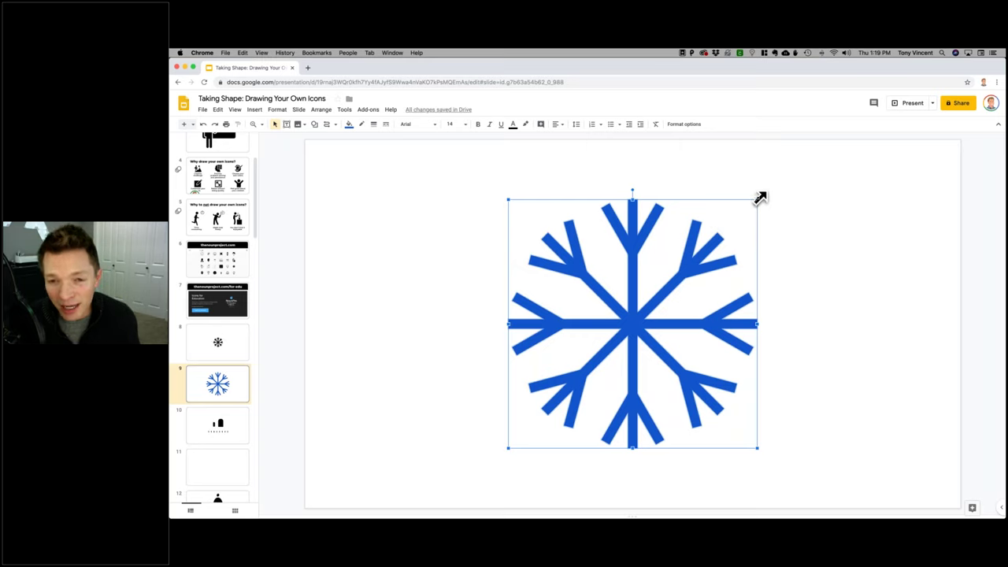
- Resize the snowflake proportionally, re-centre it on the slide, and enlarge it from its centre to fill most of the slide's height
left_click_drag(757, 199, 666, 290)
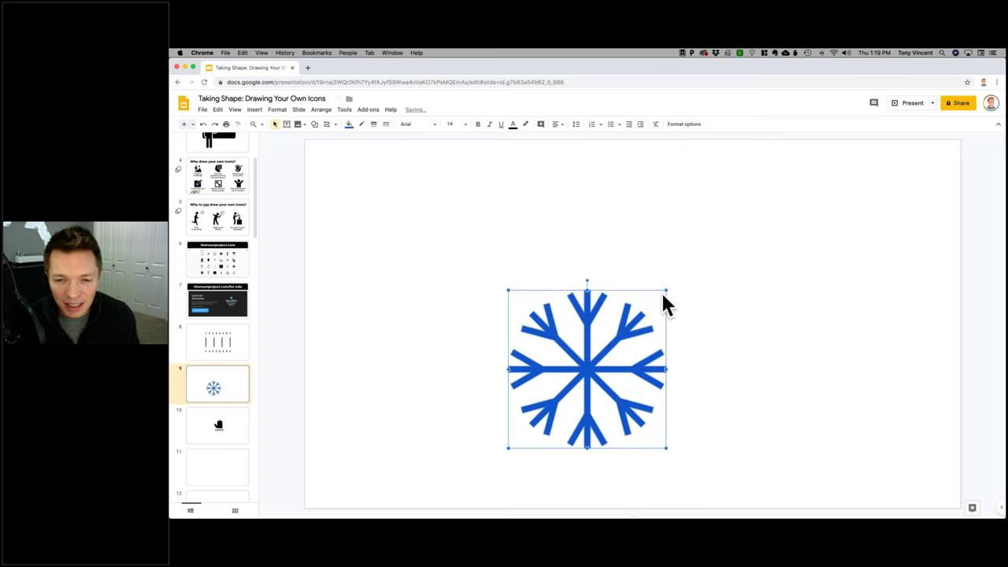
left_click_drag(666, 290, 762, 206)
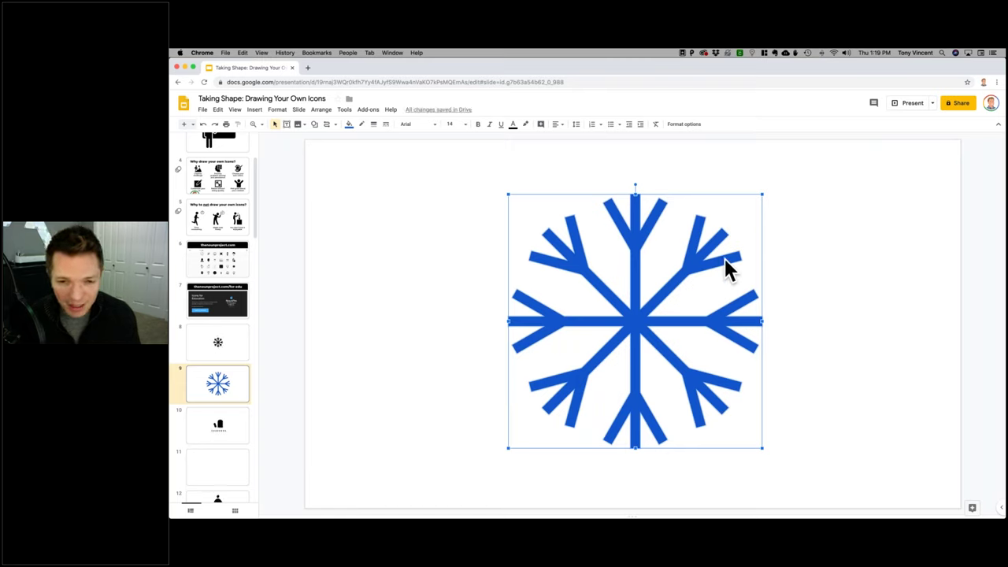
left_click_drag(636, 313, 634, 318)
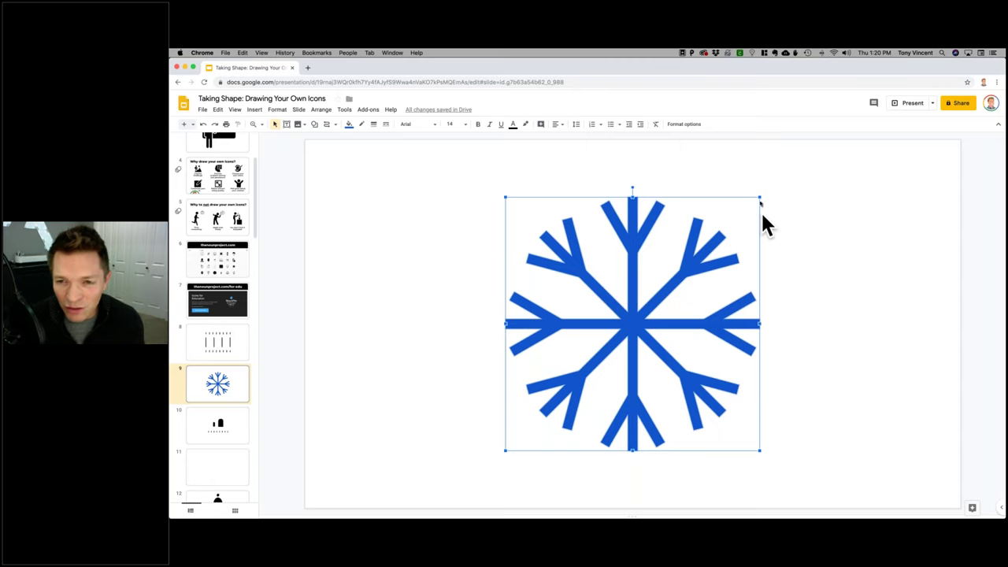
left_click_drag(759, 198, 710, 247)
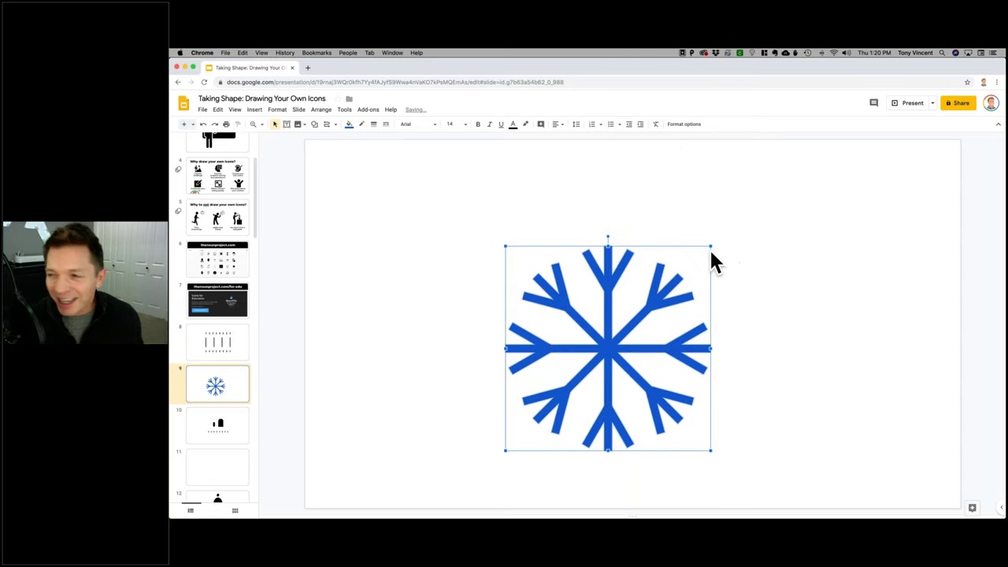
left_click_drag(607, 354, 632, 327)
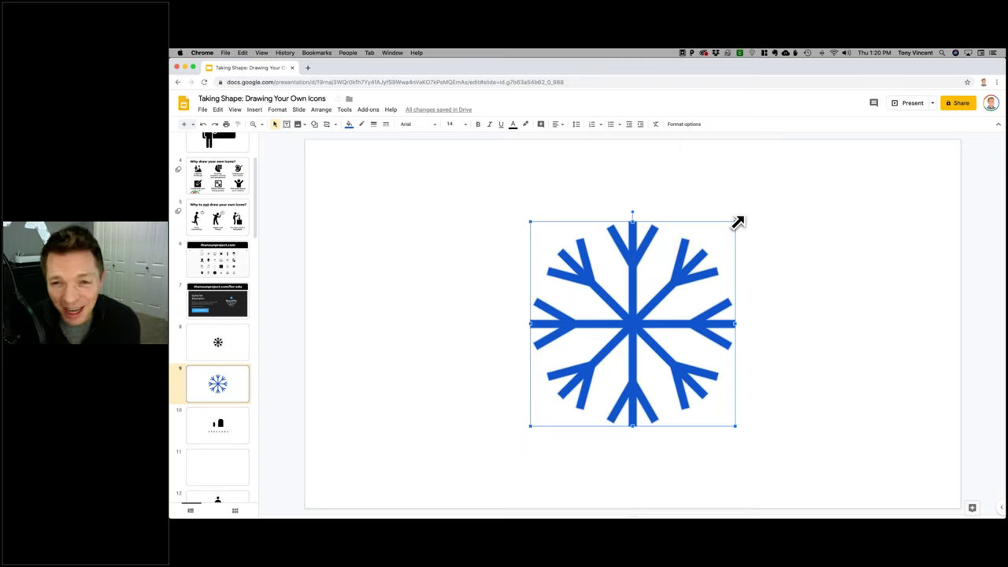
left_click_drag(738, 222, 788, 216)
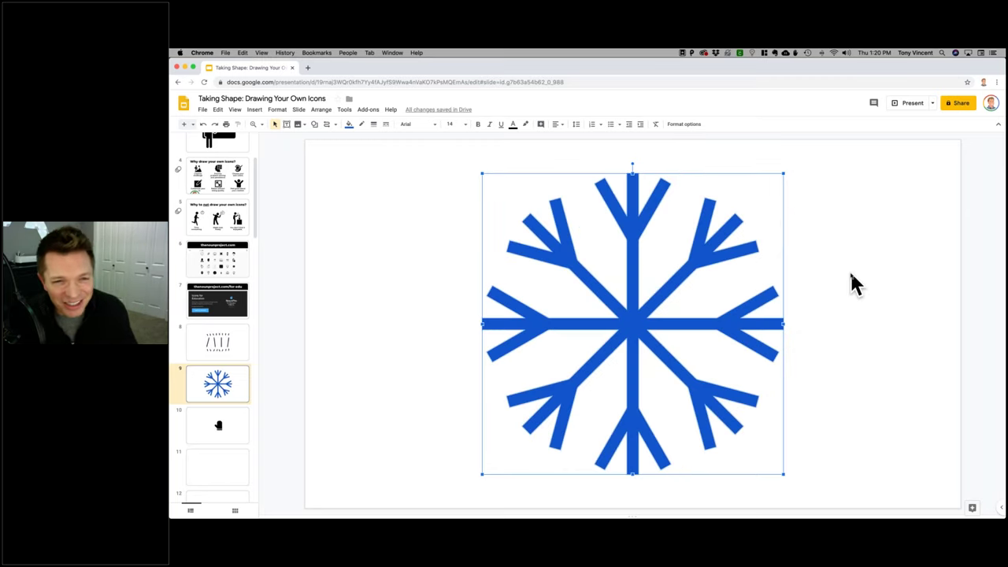
left_click(407, 323)
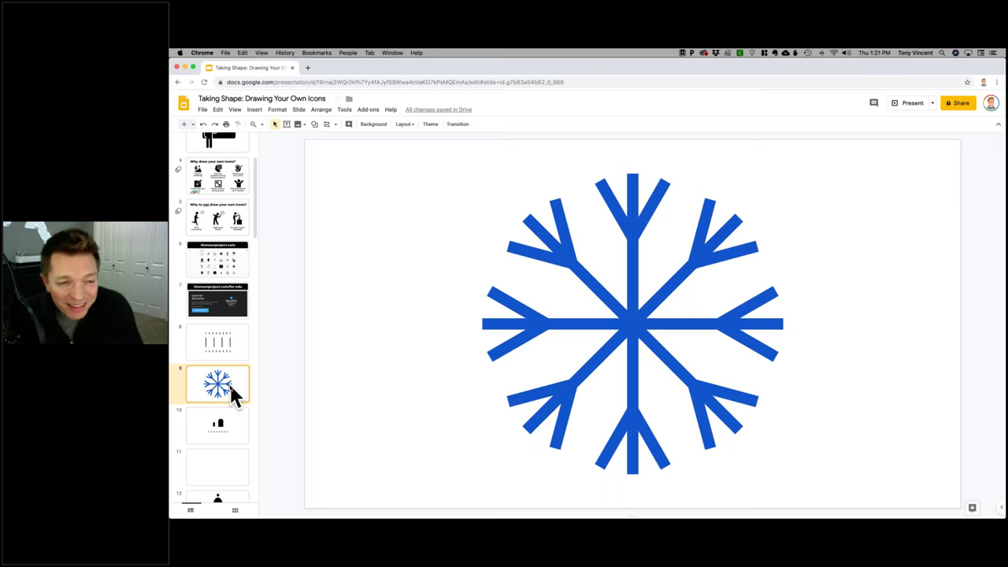
- Open slide 10 to view the finished black mitten example
scroll(231, 390, "down", 3)
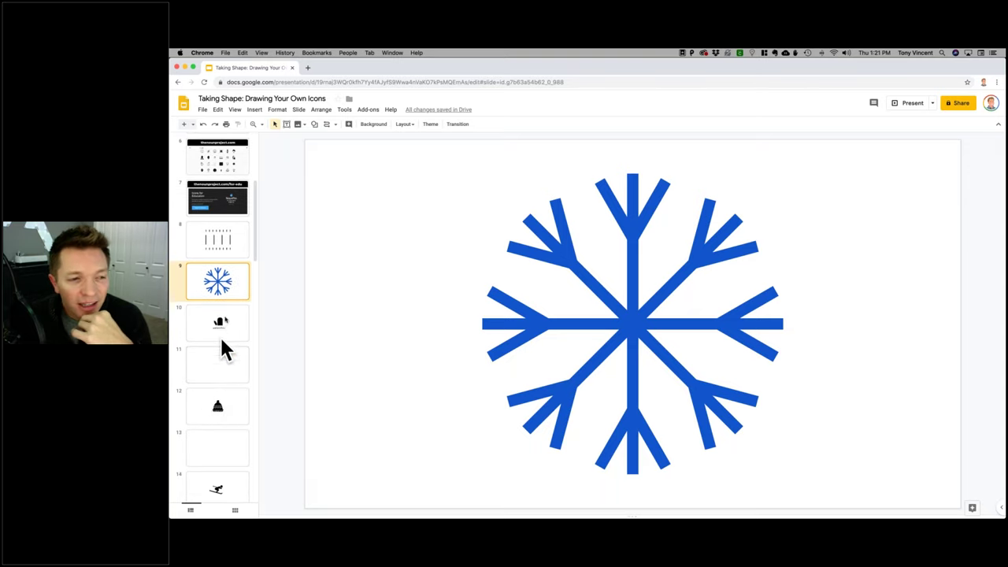
left_click(226, 325)
scroll(225, 326, "down", 2)
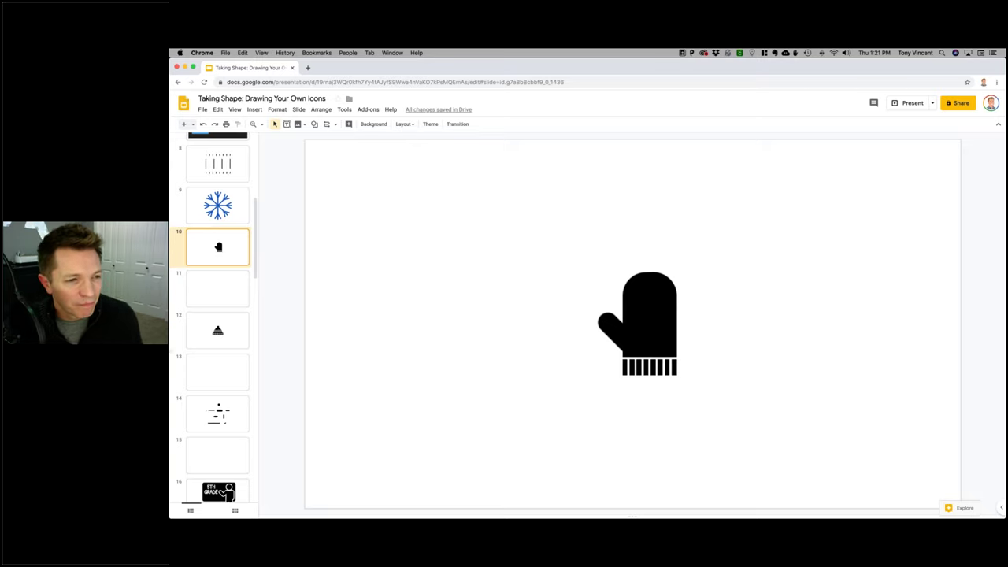
- On blank slide 11, draw a tall rectangle with two rounded top corners for the mitten's body and centre it horizontally
left_click(217, 292)
left_click(315, 126)
mouse_move(321, 146)
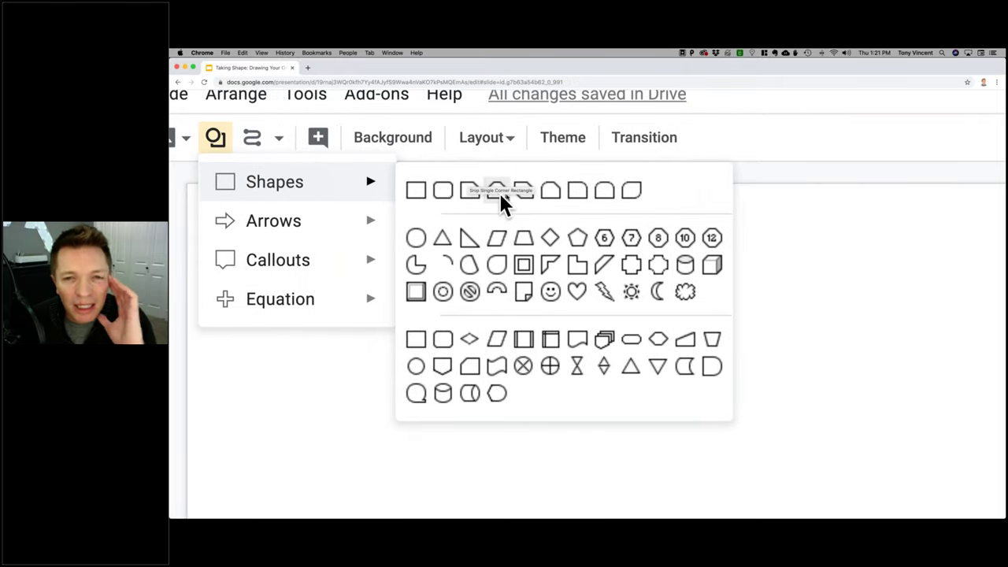
left_click(602, 187)
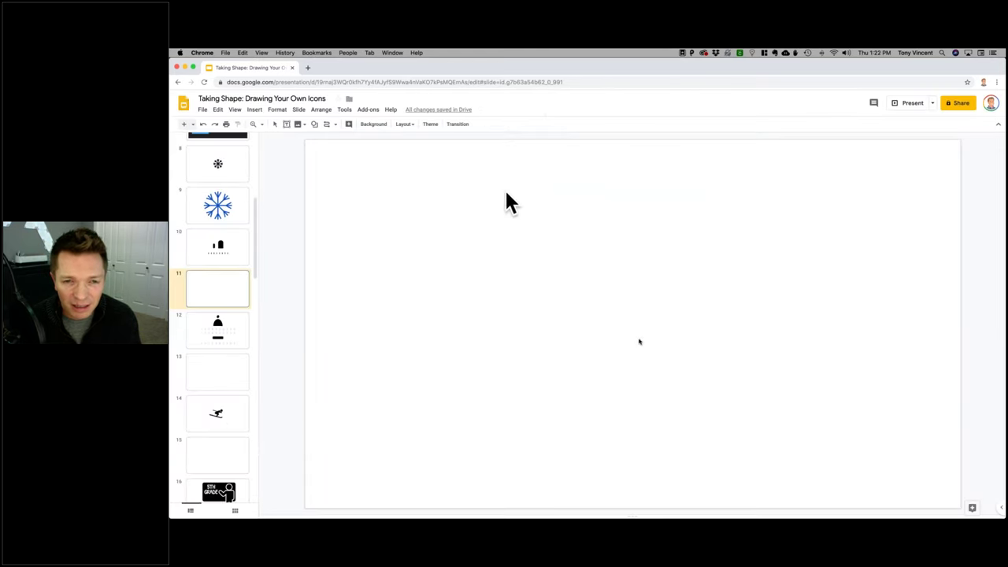
left_click_drag(506, 191, 659, 408)
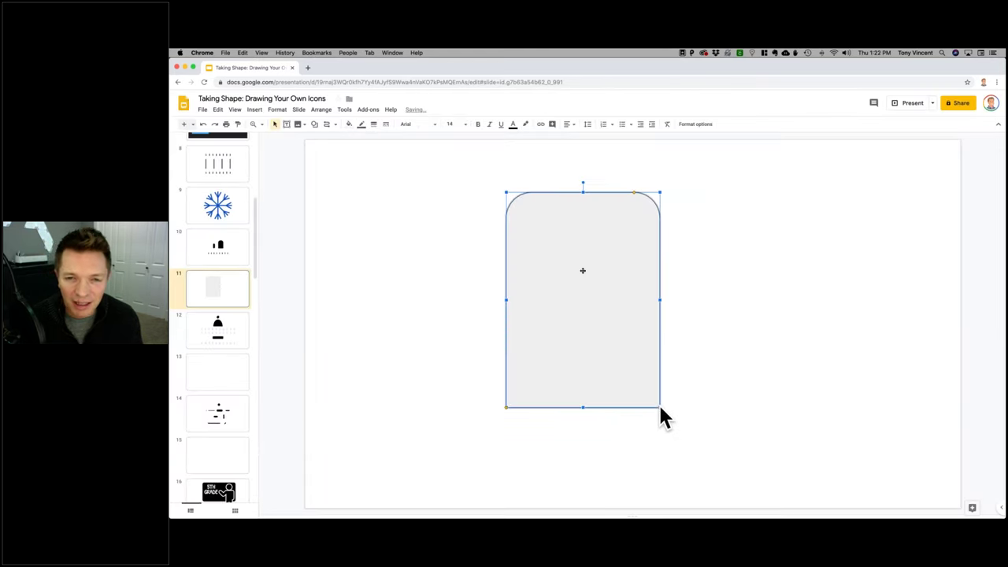
left_click_drag(585, 273, 631, 272)
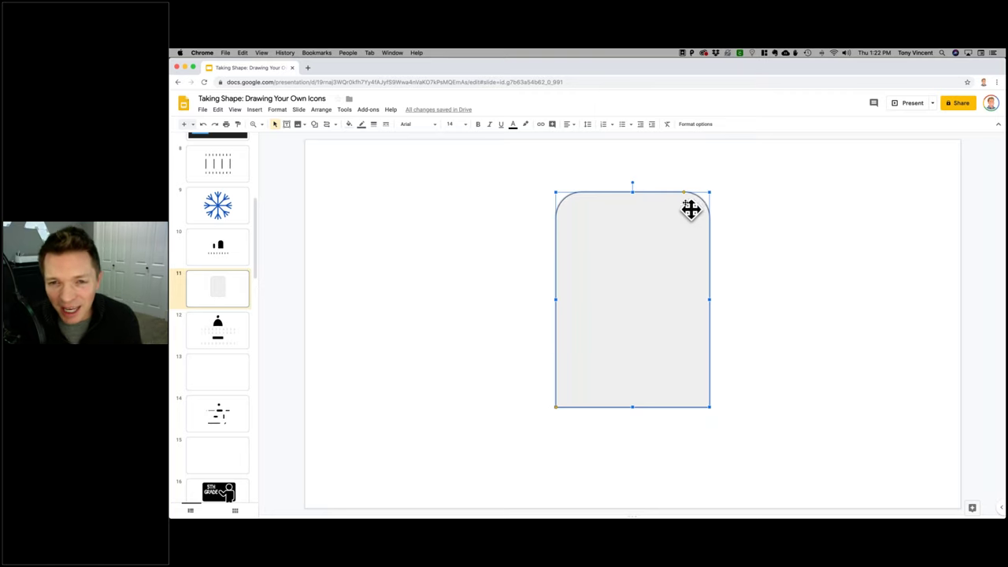
- Increase the body's top corner rounding to the maximum so it forms a full semicircular arch
left_click(684, 191)
left_click(685, 193)
left_click_drag(684, 193, 655, 199)
left_click_drag(650, 202, 621, 218)
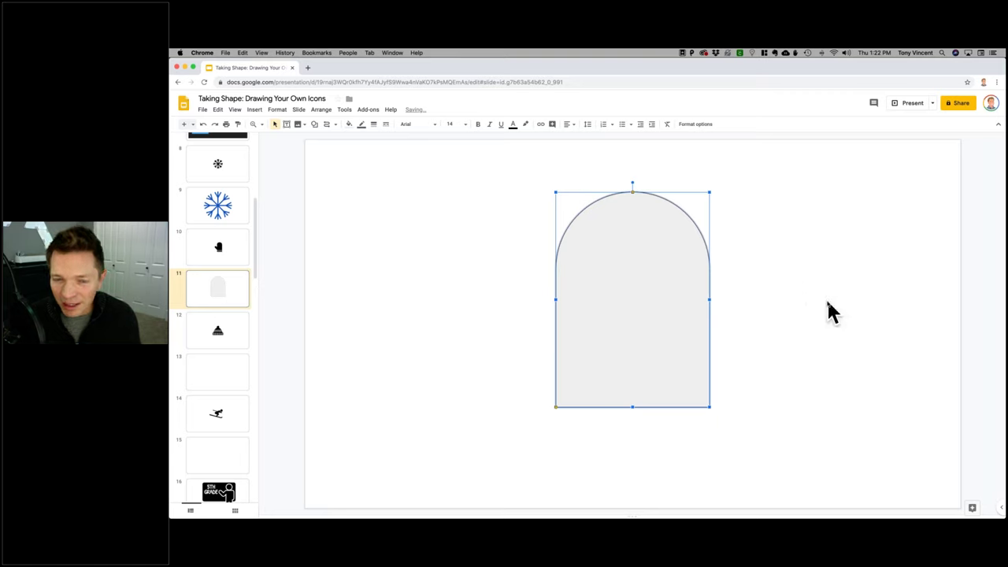
left_click(827, 303)
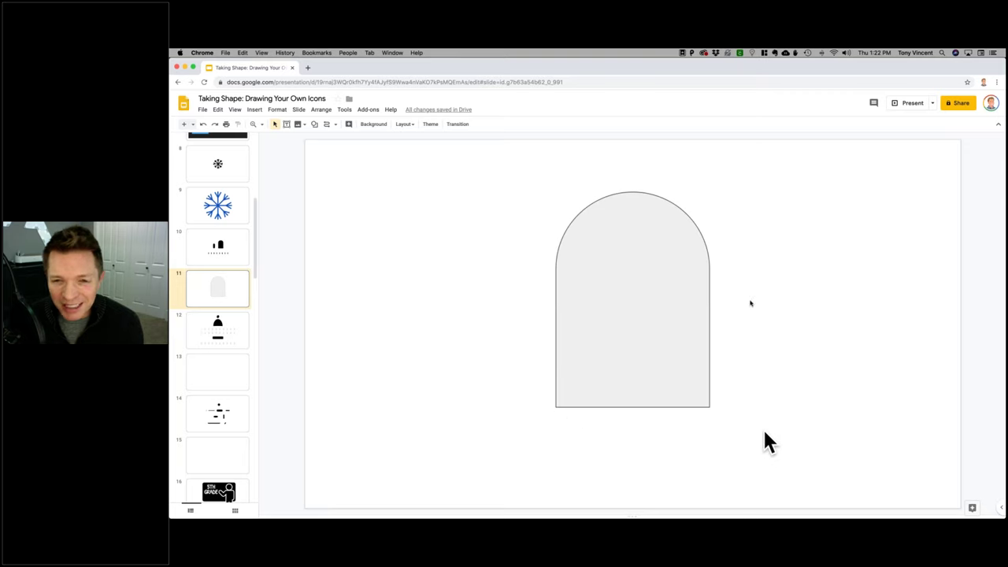
- Fill the arched mitten body with black and make its outline transparent
left_click(652, 339)
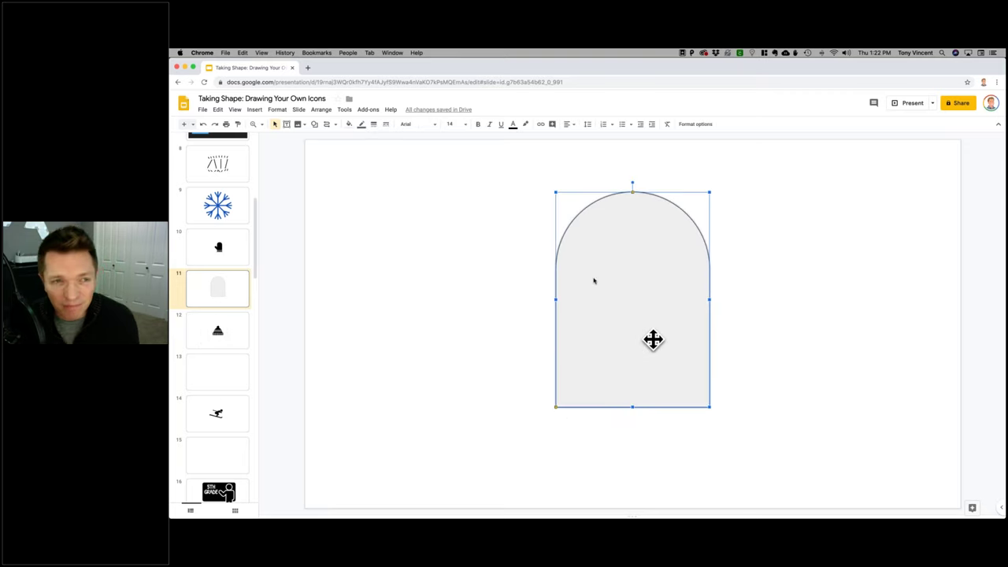
left_click(349, 125)
left_click(352, 168)
left_click(361, 124)
left_click(378, 147)
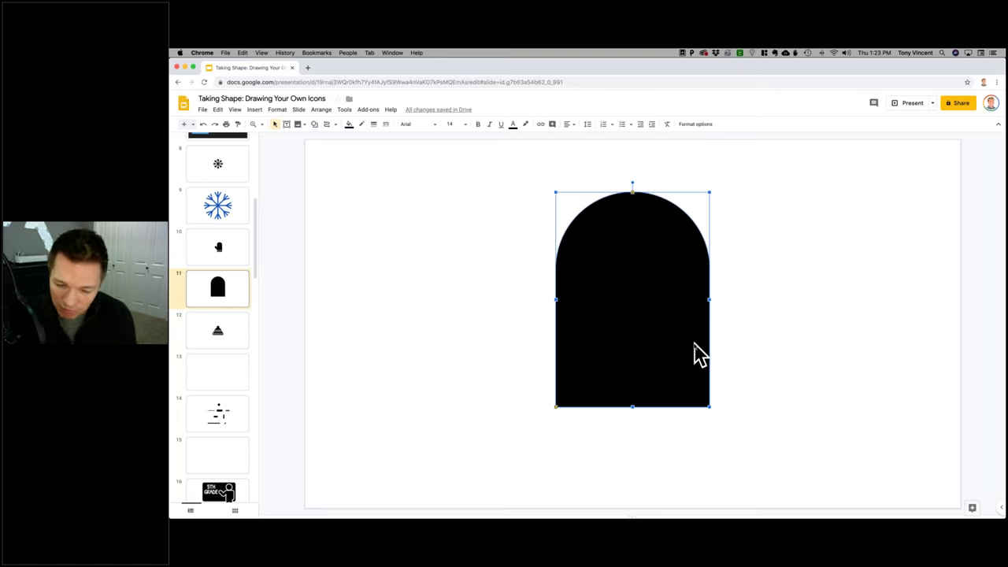
- Draw a narrow vertical rounded rectangle for the thumb, round its ends fully, and place it just left of the mitten body
left_click(312, 124)
mouse_move(319, 140)
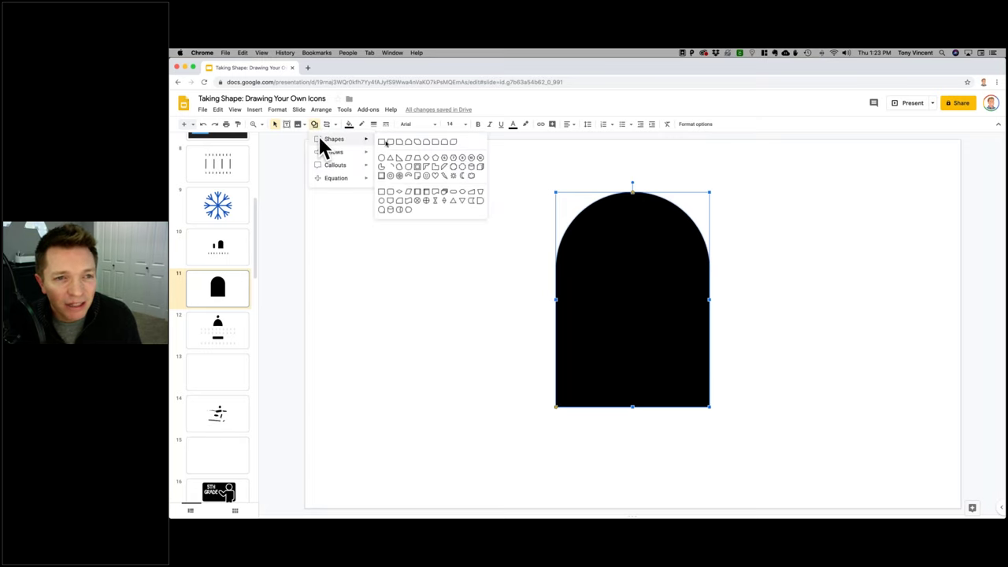
left_click(390, 142)
left_click_drag(466, 248, 504, 361)
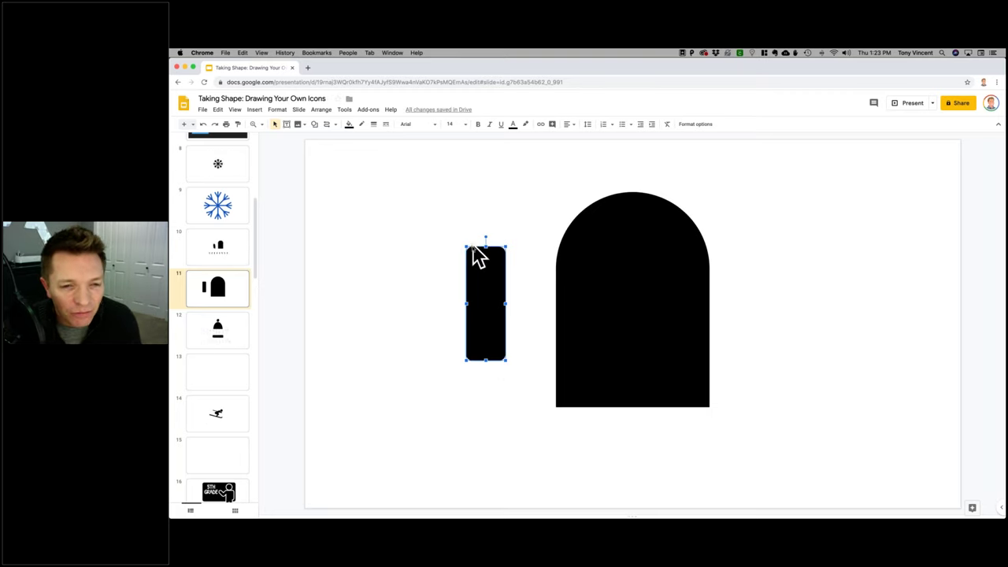
left_click_drag(477, 248, 495, 250)
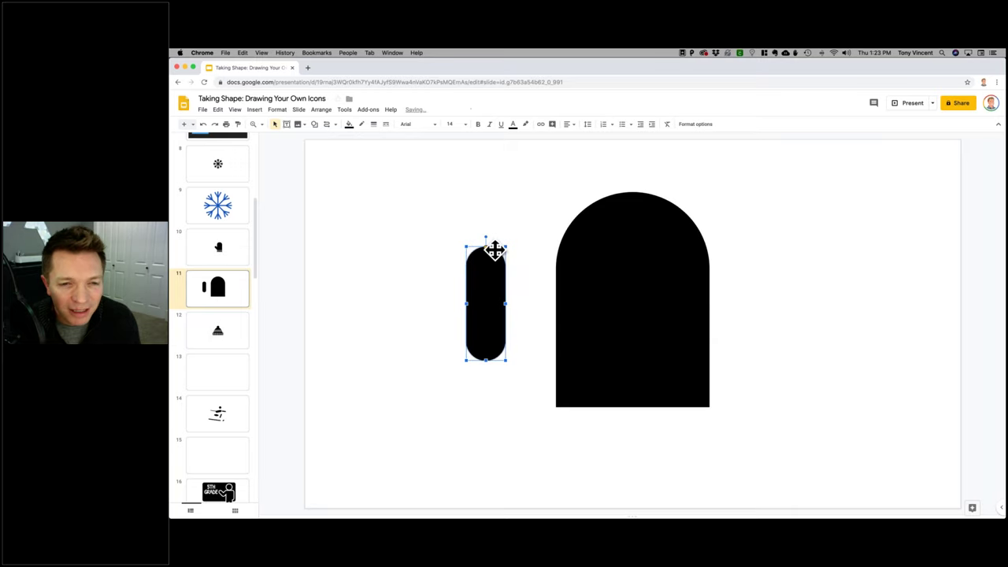
left_click_drag(481, 285, 526, 308)
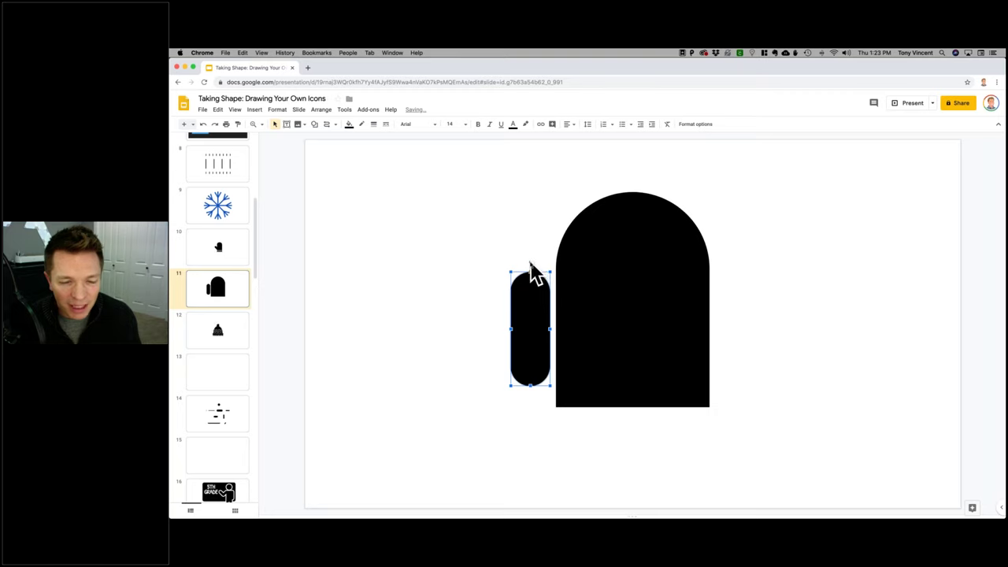
- Tilt the thumb about 30 degrees counterclockwise, overlap its lower end with the body's lower-left edge, and lengthen its upper end
left_click_drag(529, 265, 502, 273)
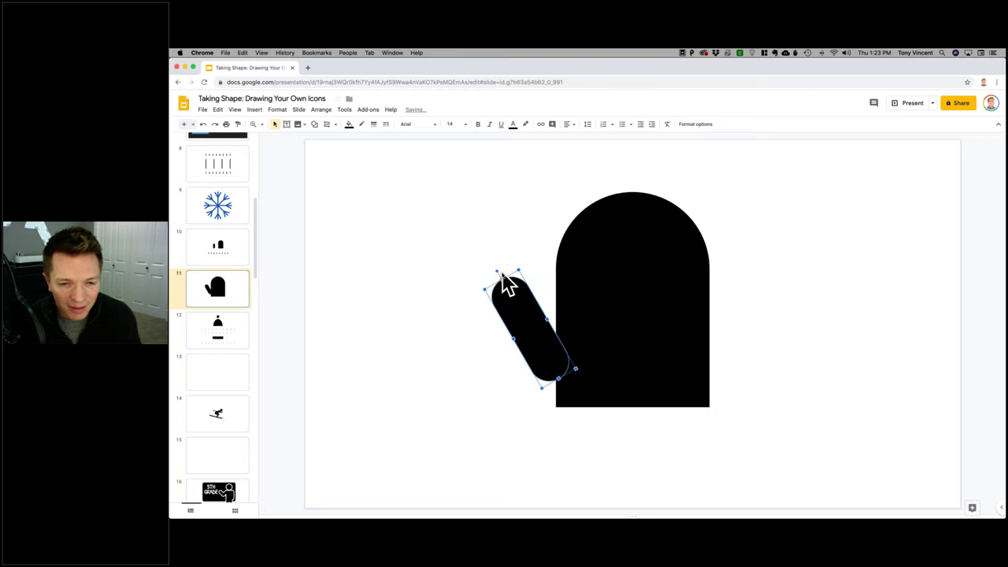
left_click_drag(535, 336, 551, 354)
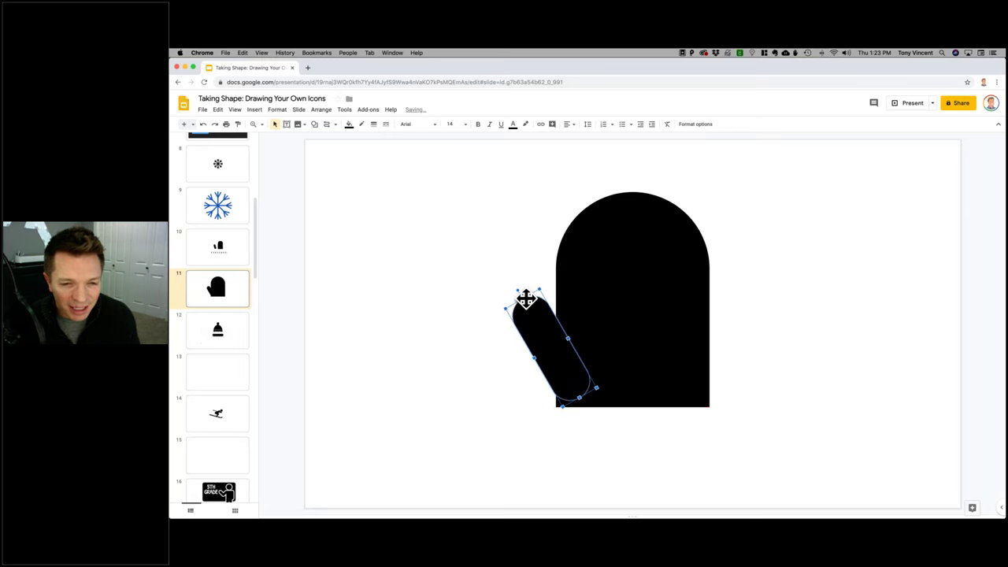
left_click_drag(509, 289, 495, 254)
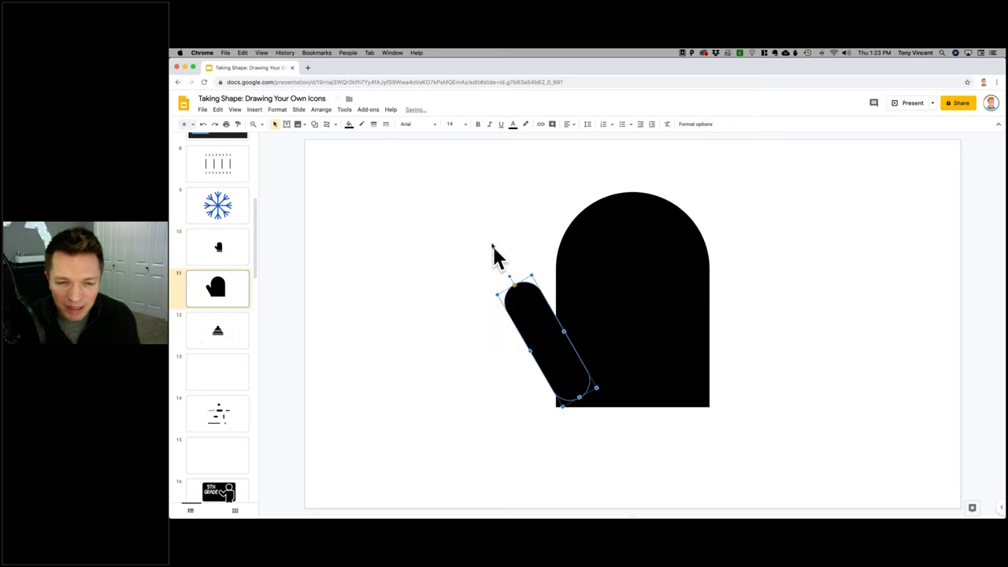
left_click(496, 254)
left_click(530, 322)
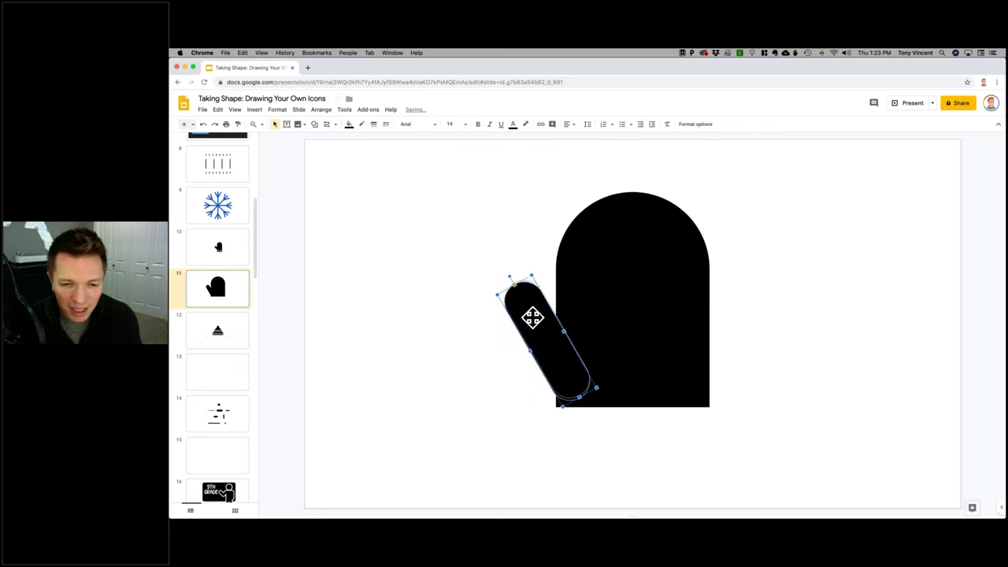
- Fine-tune the thumb's length and position so its lower end tucks into the mitten body's lower-left edge
key("Left")
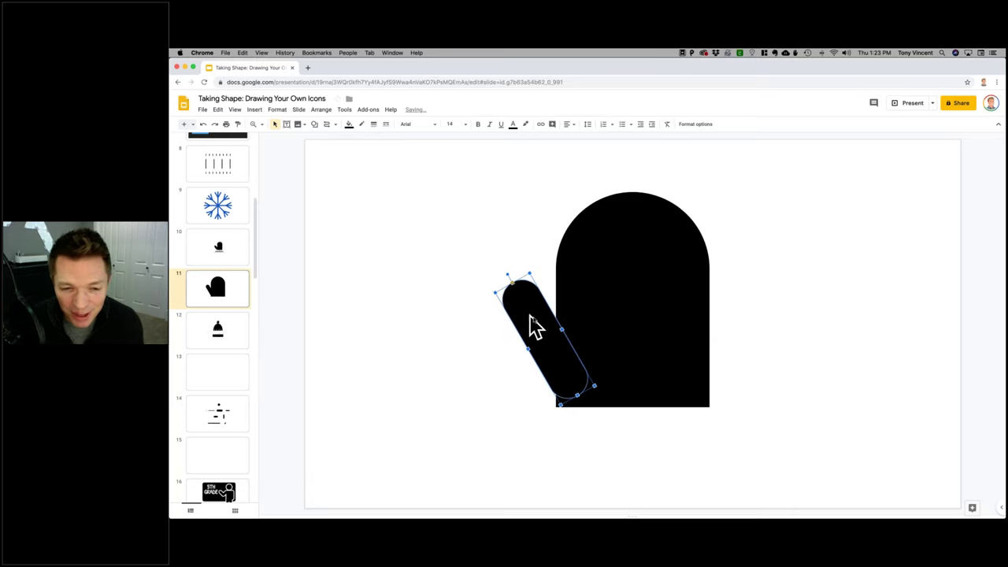
left_click(499, 322)
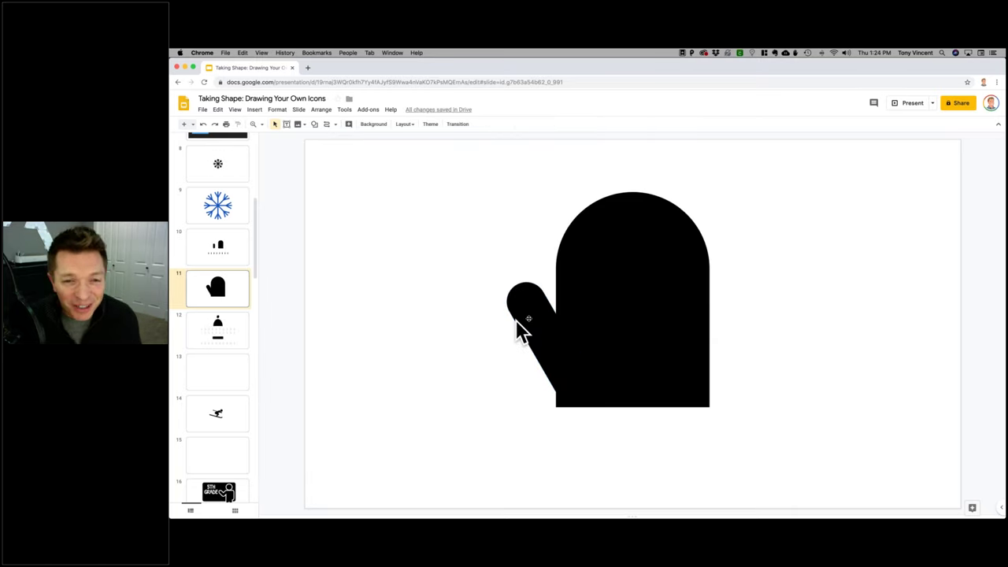
left_click(521, 317)
left_click_drag(498, 295, 484, 291)
left_click(494, 423)
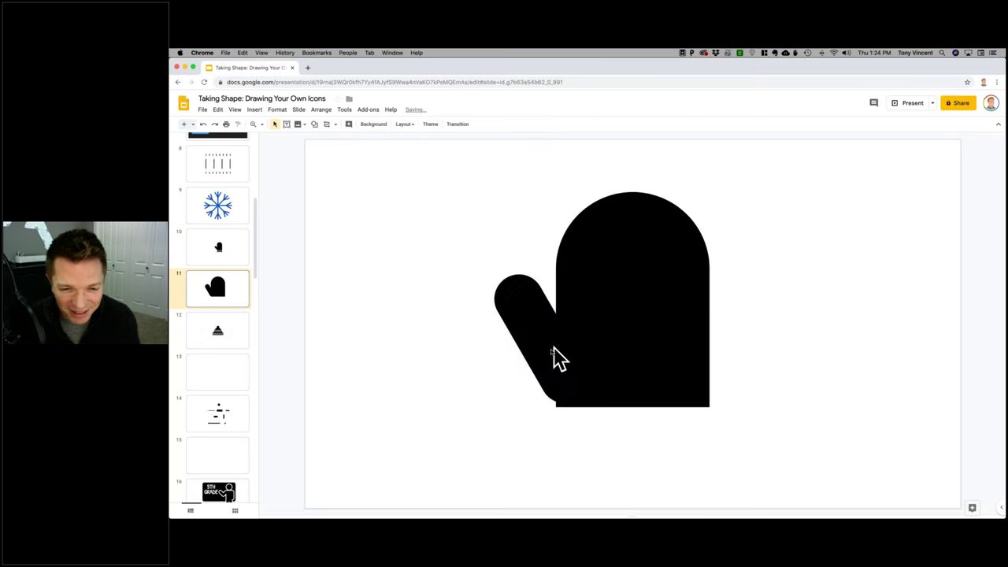
left_click_drag(551, 353, 553, 344)
left_click(507, 394)
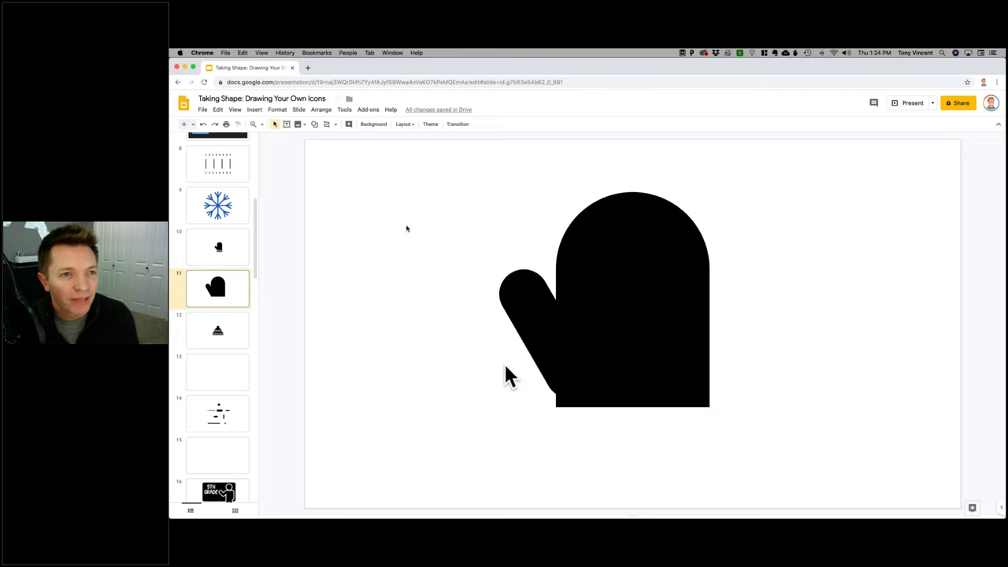
- Draw a small narrow upright rectangle just below the mitten body's lower-left corner as the first cuff rib
left_click(625, 312)
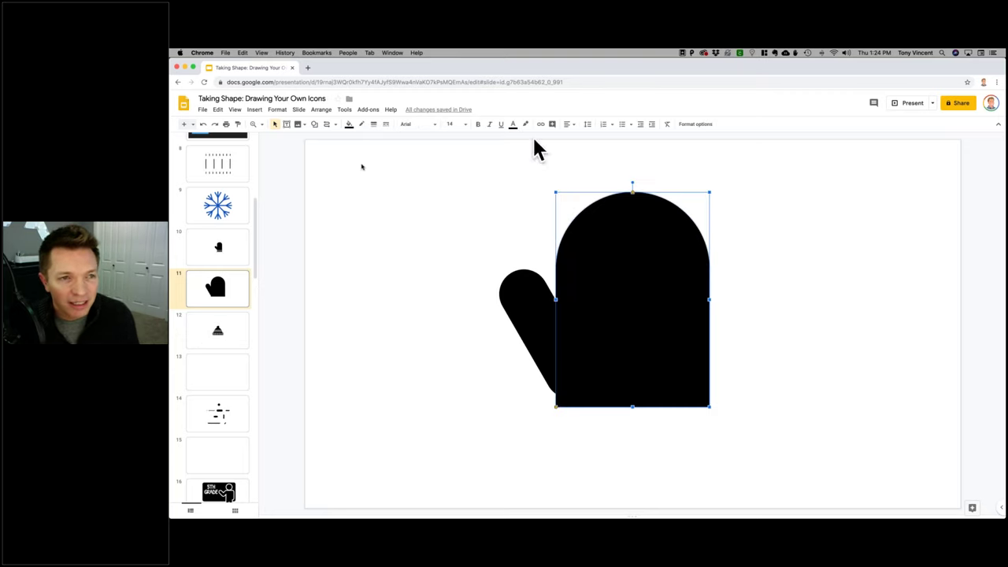
left_click(315, 128)
mouse_move(322, 142)
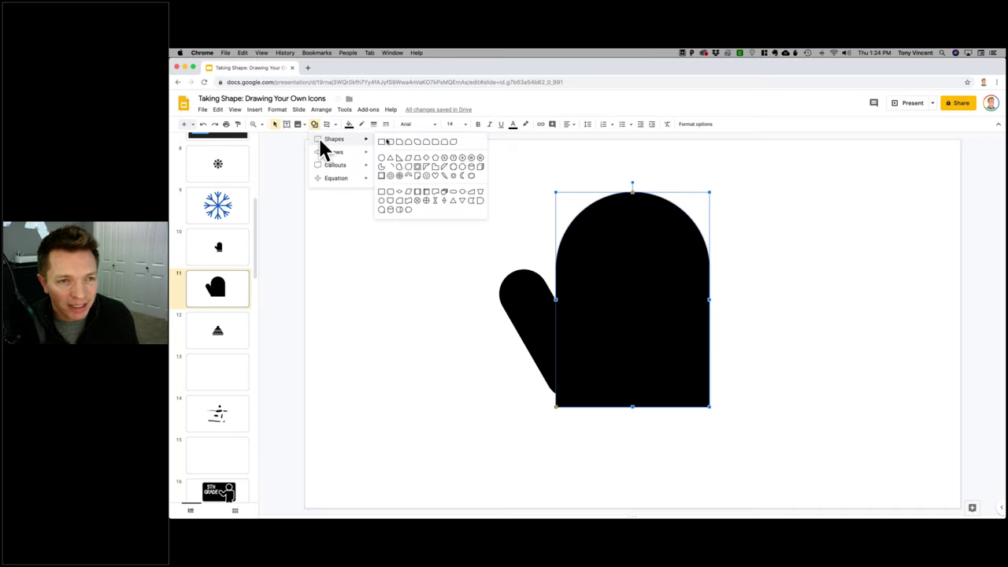
left_click(385, 148)
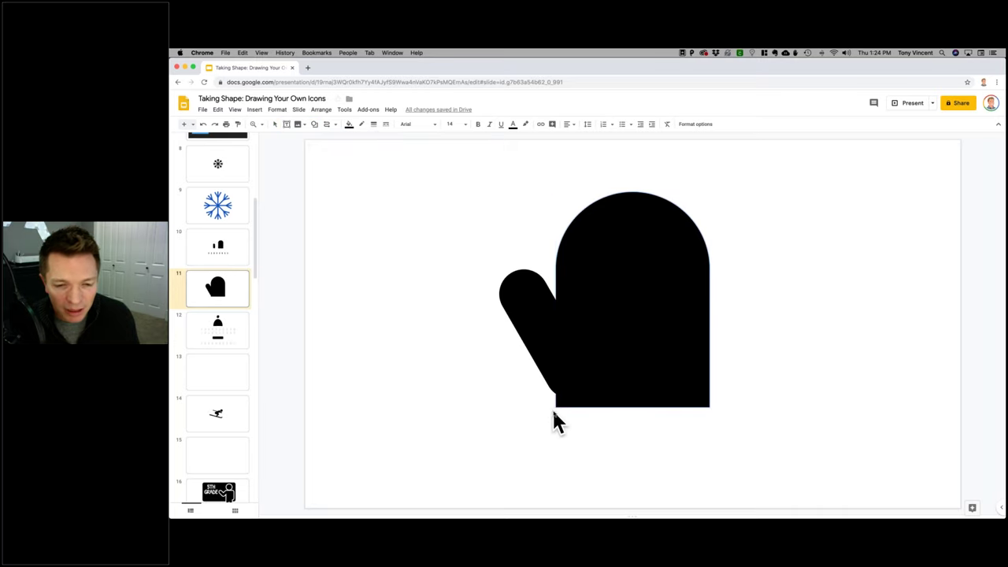
left_click_drag(554, 413, 564, 453)
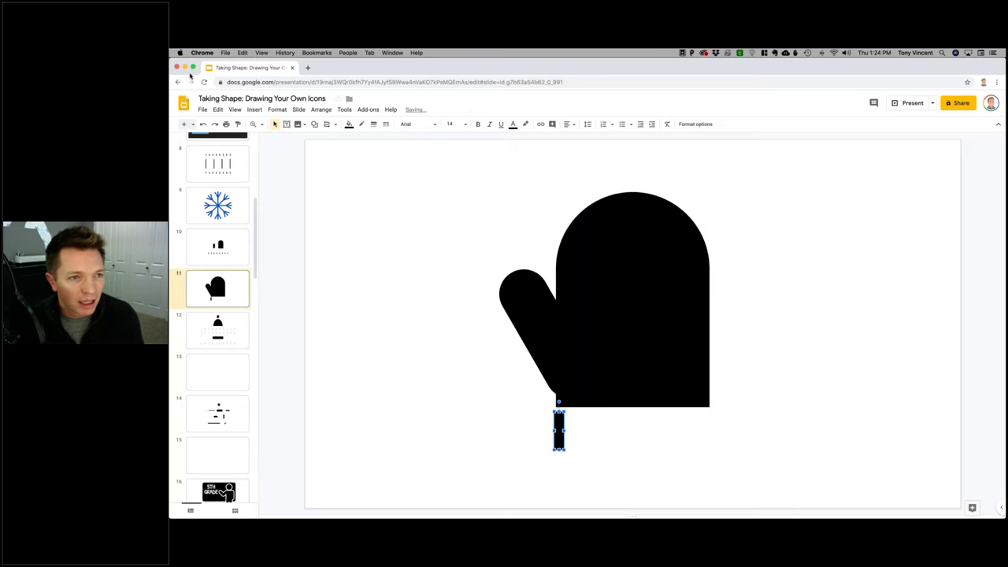
- Duplicate the cuff rib and spread the copies into a rough row of eleven bars beneath the mitten body
left_click(262, 123)
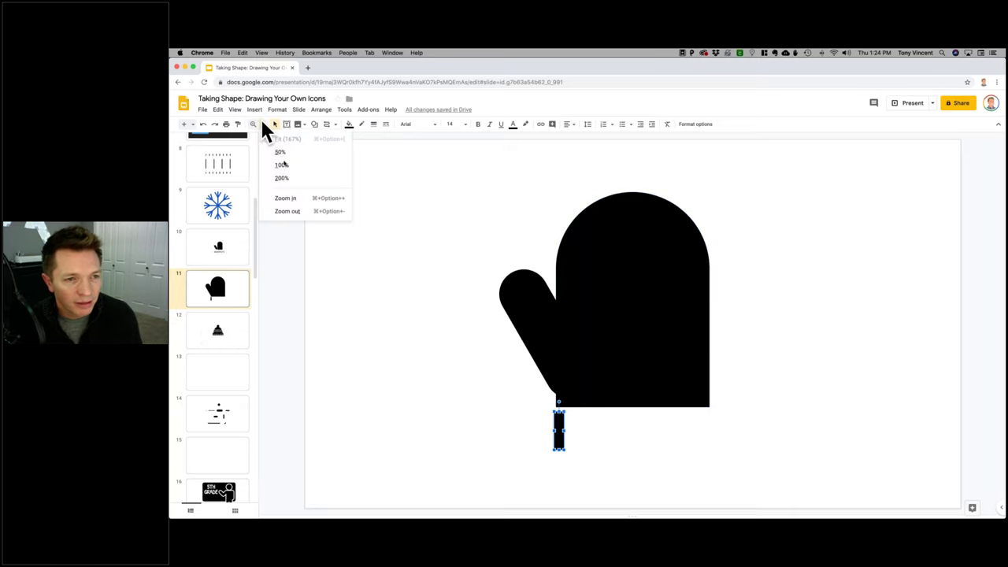
left_click(309, 199)
scroll(484, 327, "down", 5)
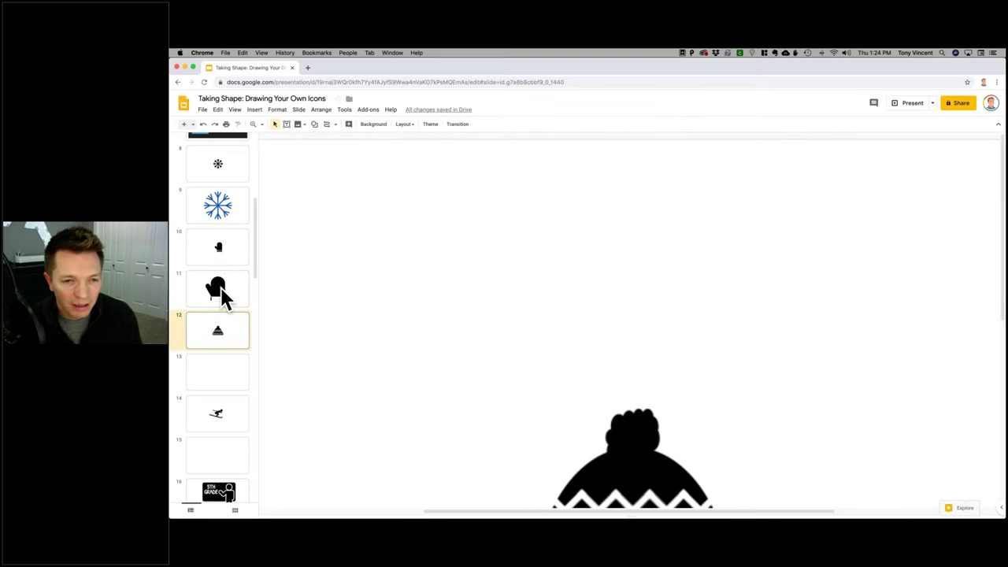
left_click(223, 297)
scroll(477, 360, "down", 5)
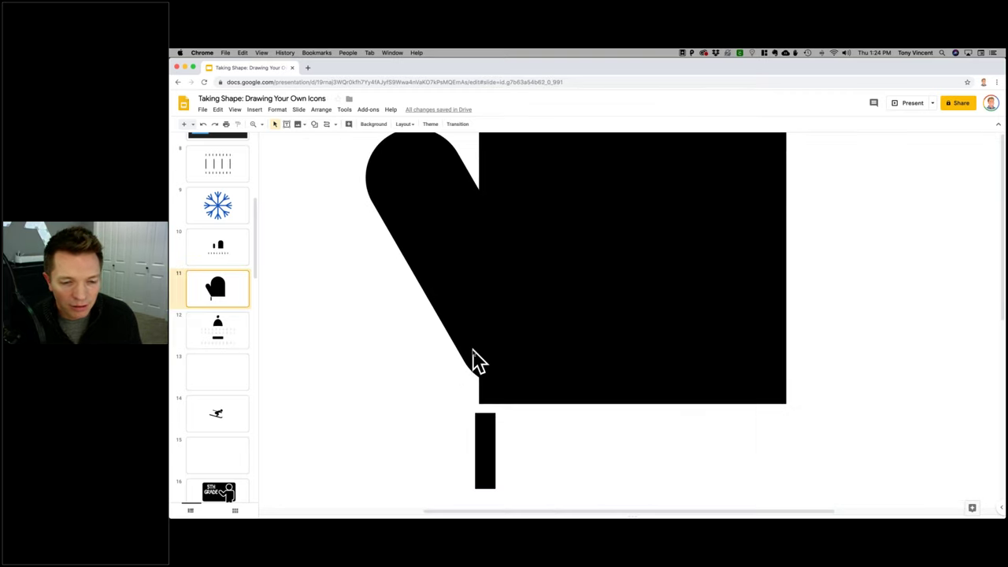
scroll(475, 361, "down", 1)
left_click(482, 421)
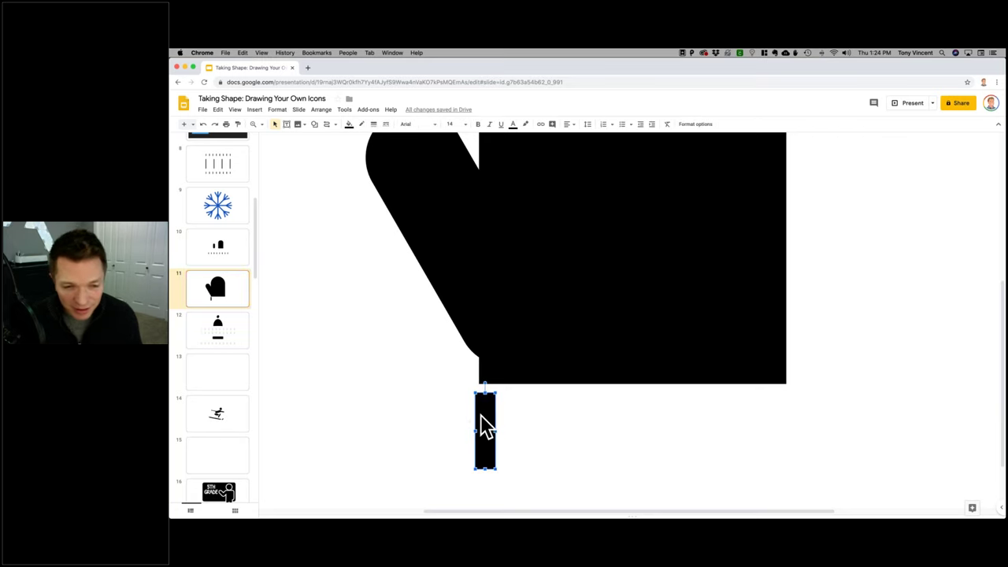
left_click_drag(481, 427, 609, 432)
key("ctrl+d")
key("ctrl+d")
key("ctrl+d")
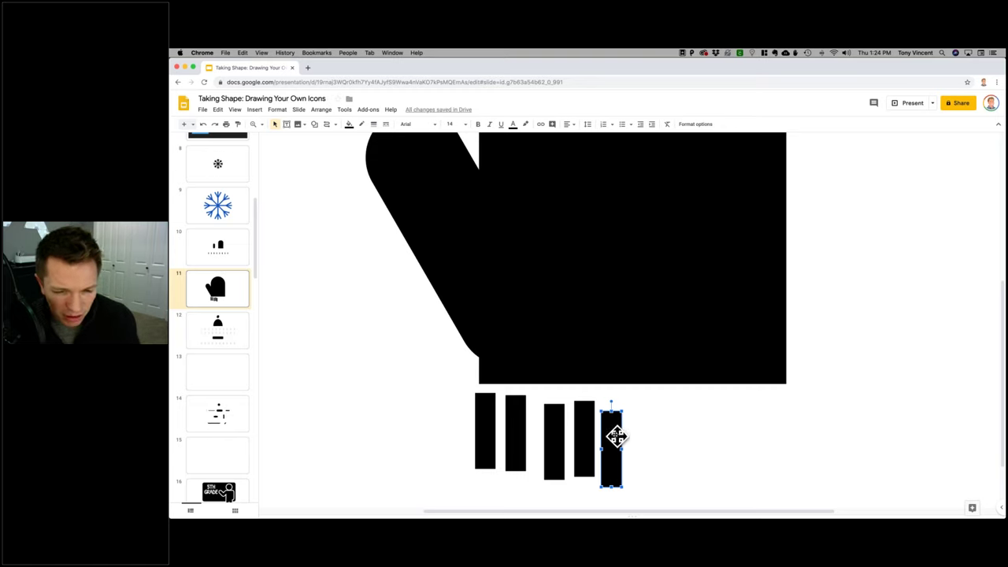
left_click_drag(615, 432, 793, 431)
left_click_drag(724, 430, 760, 432)
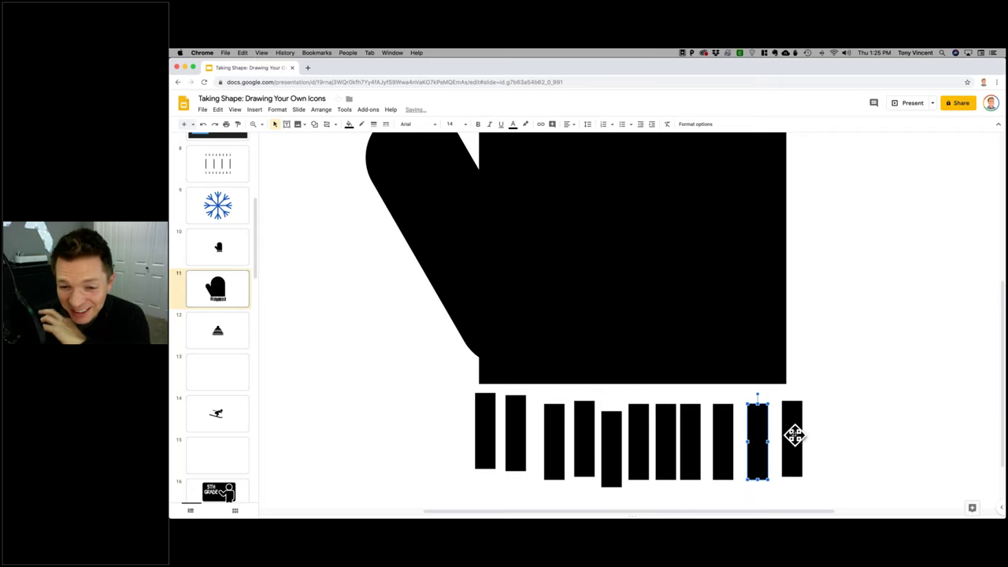
- Align the leftmost cuff bar with the mitten body's left edge and the rightmost bar with its right edge
scroll(793, 436, "down", 1)
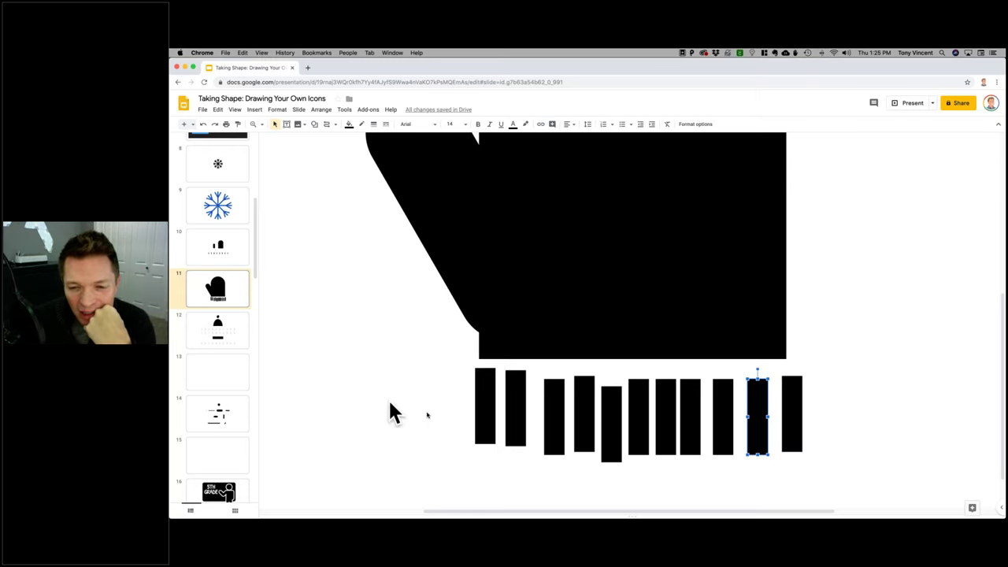
left_click(486, 404)
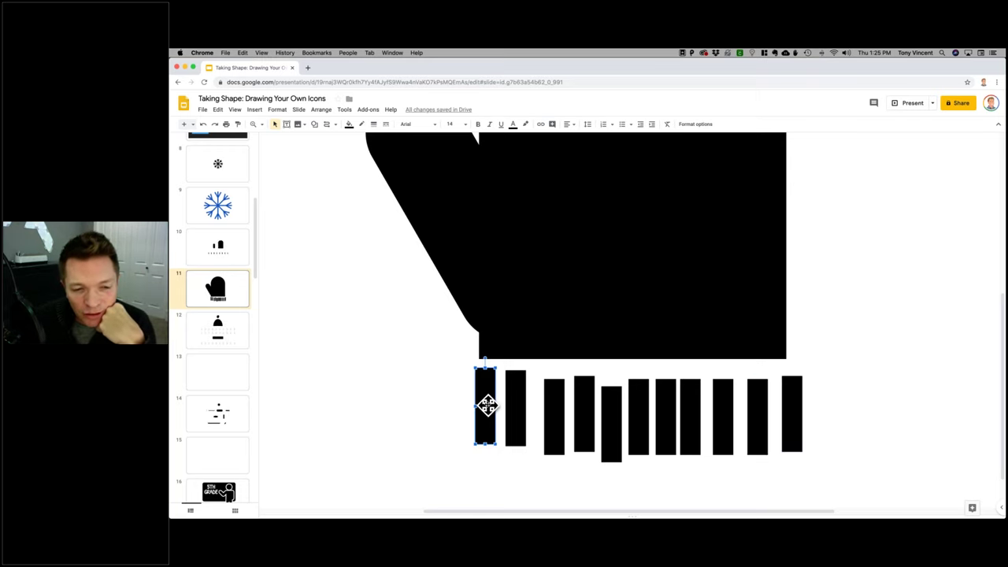
left_click_drag(486, 405, 491, 410)
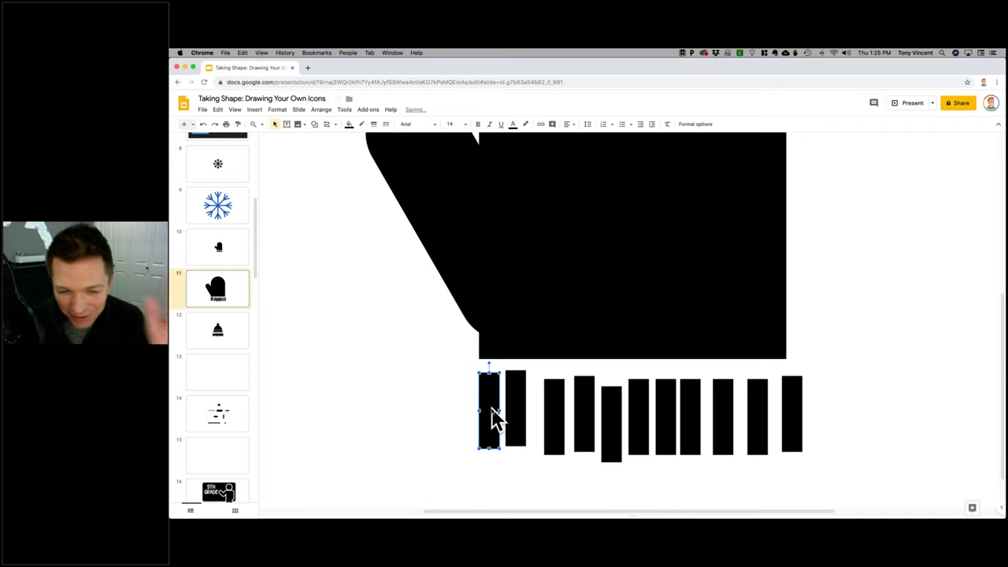
left_click(795, 420)
left_click_drag(795, 420, 779, 429)
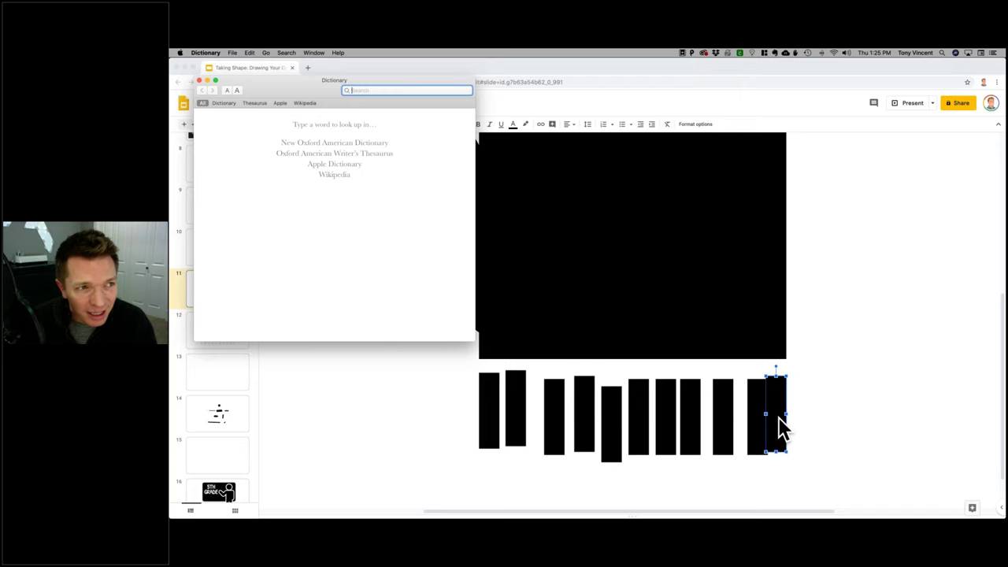
left_click(207, 81)
left_click_drag(774, 398, 784, 416)
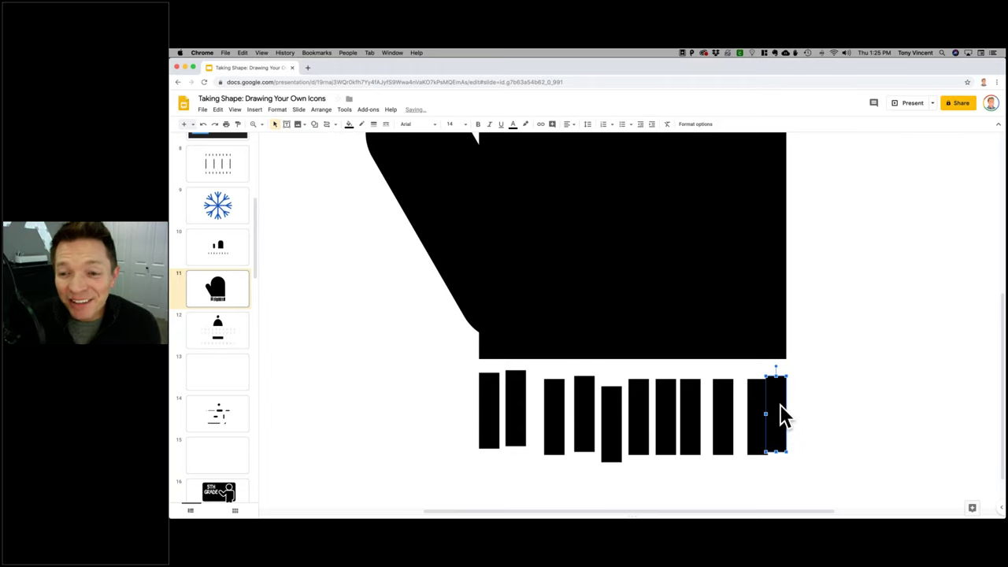
left_click(815, 429)
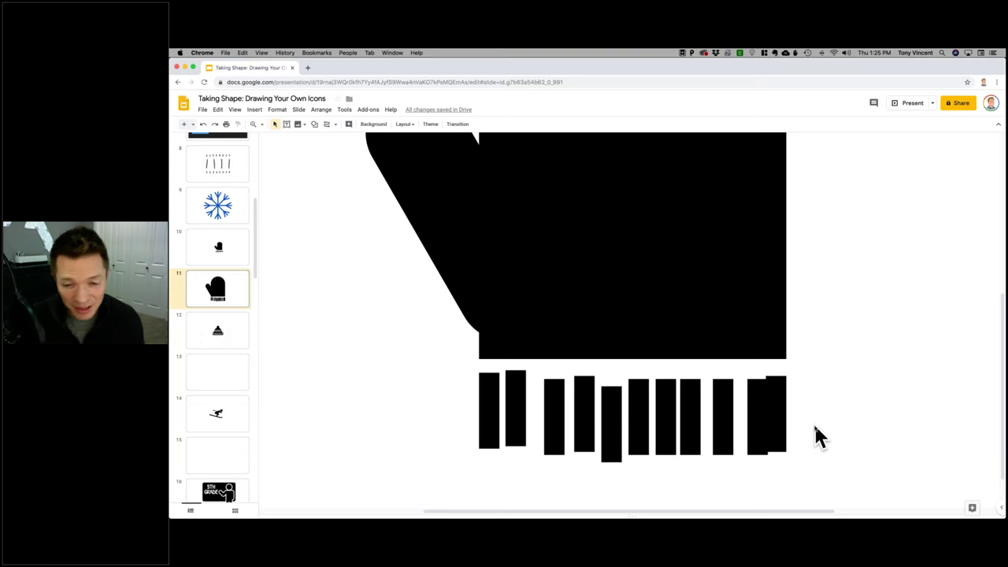
- Align all the cuff bars vertically by their middles and distribute them horizontally
left_click_drag(814, 426, 417, 394)
left_click_drag(415, 388, 415, 388)
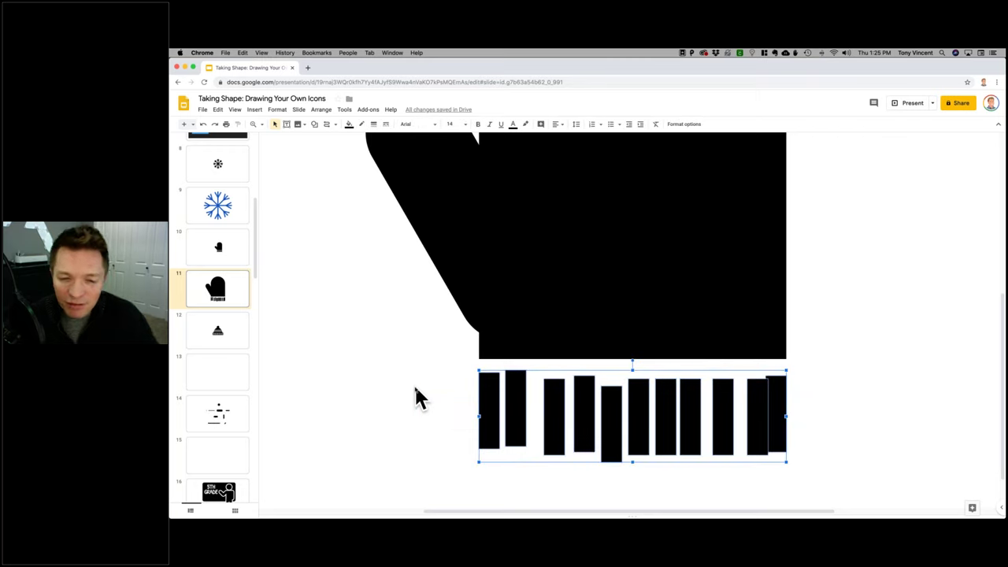
left_click(321, 109)
mouse_move(330, 145)
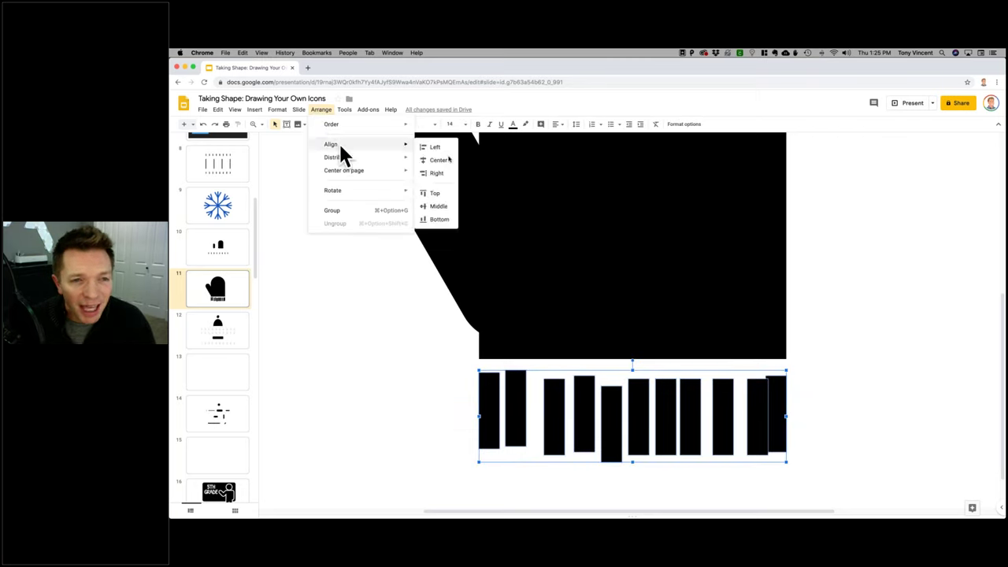
left_click(450, 208)
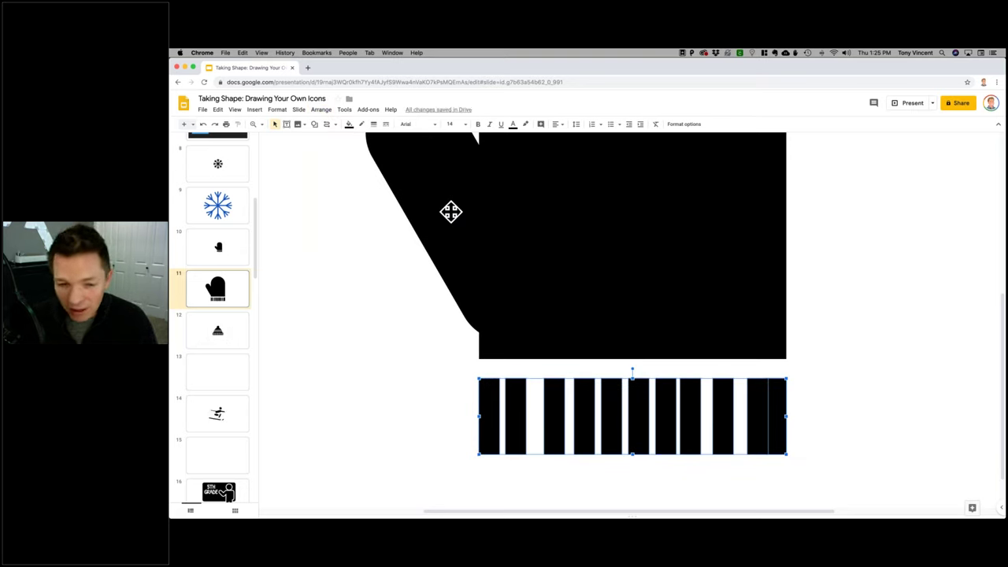
left_click(326, 110)
mouse_move(335, 145)
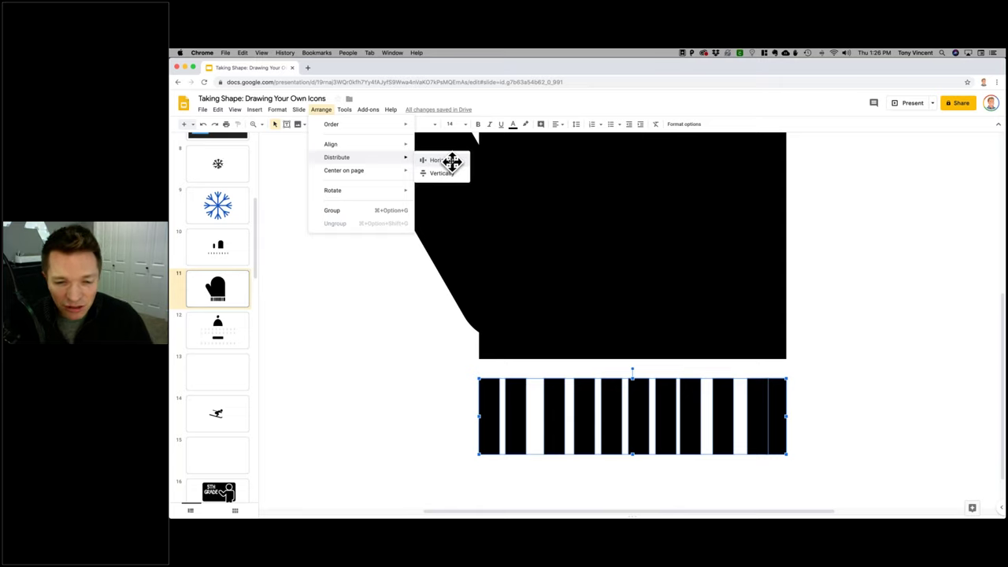
left_click(451, 162)
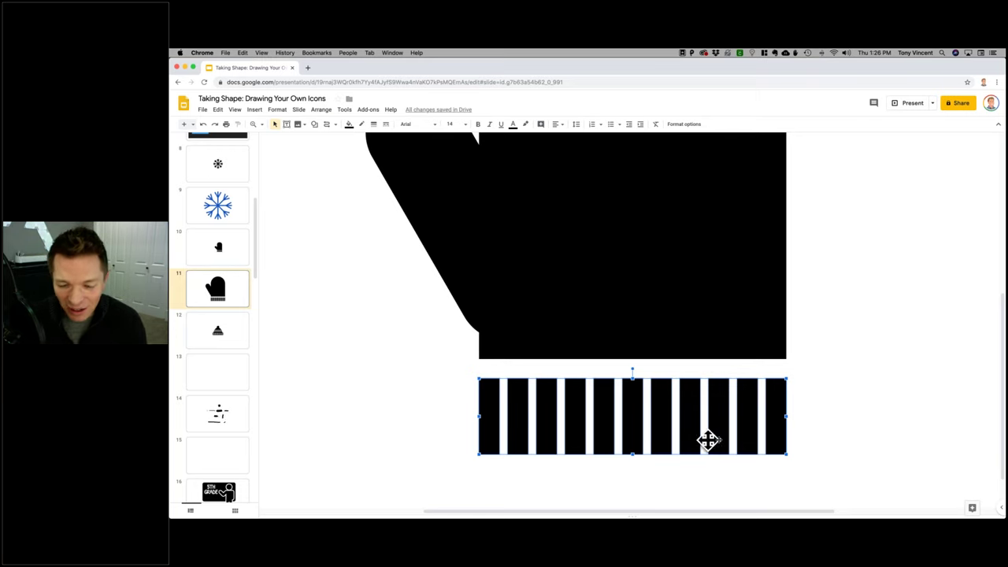
- Nudge the row of cuff bars up until only a narrow gap separates it from the mitten body
key("Up")
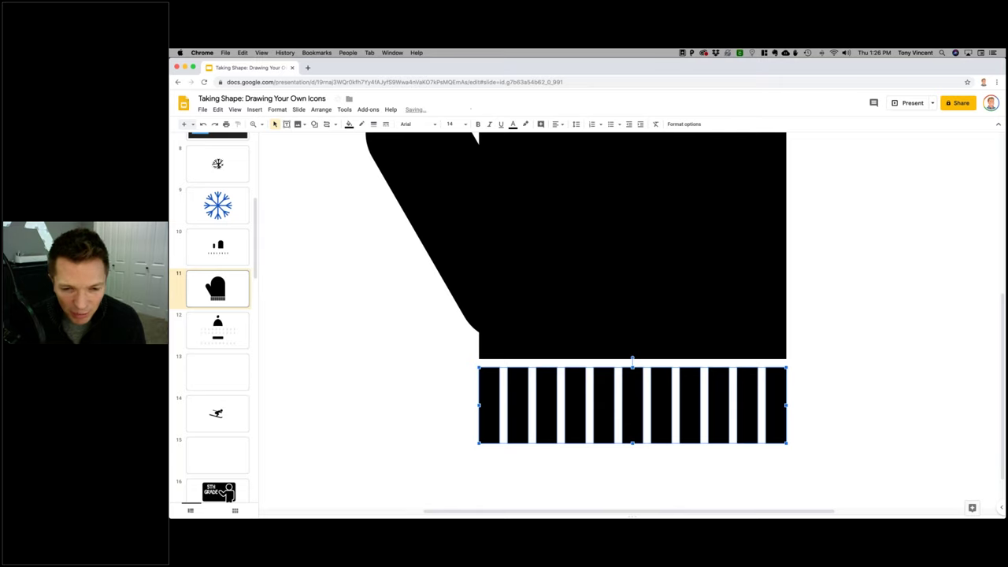
key("Down")
key("Down")
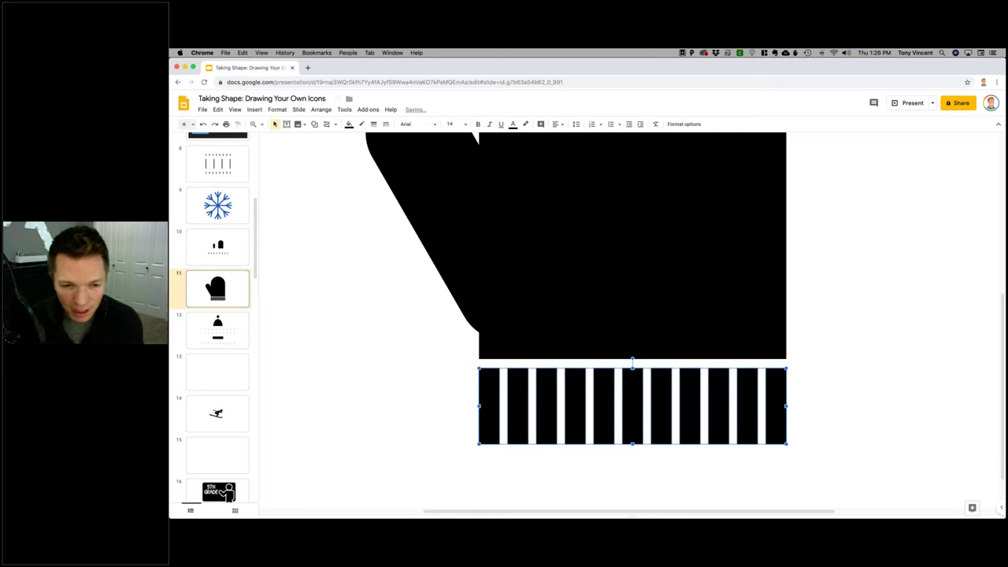
key("Up")
key("Up")
key("Down")
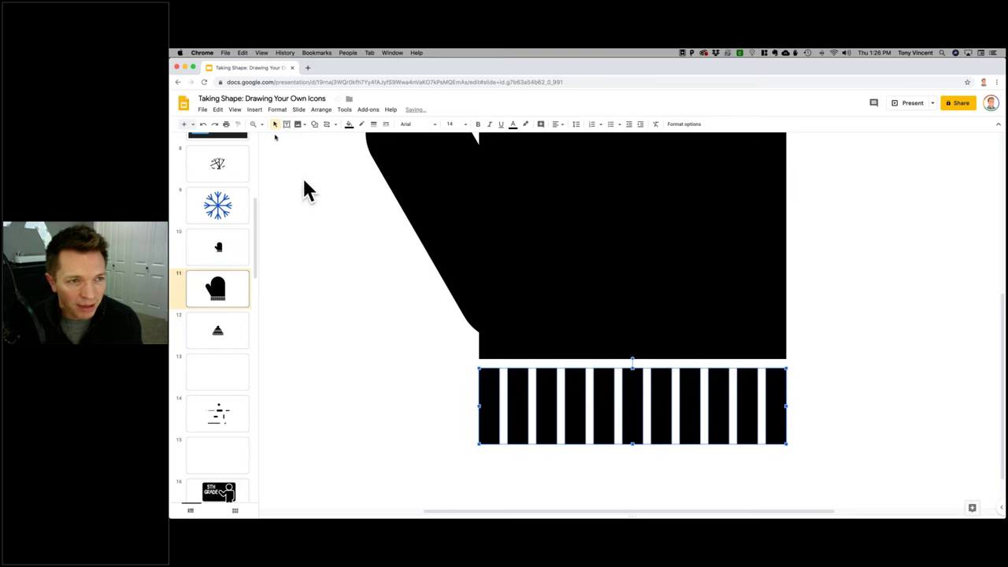
- Group the mitten body, thumb and all cuff bars into one object
left_click(262, 124)
left_click(270, 136)
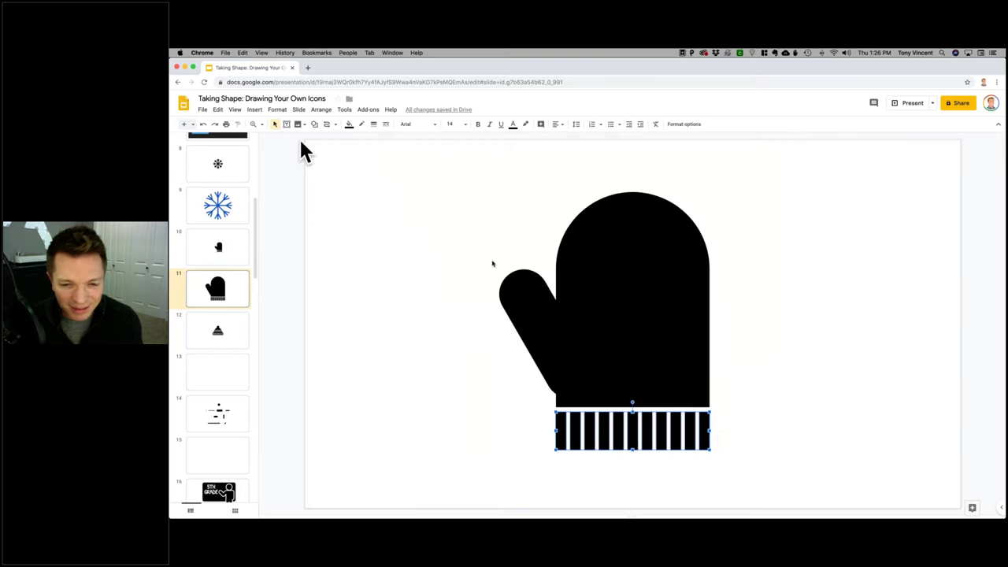
left_click(439, 244)
left_click_drag(429, 171, 740, 480)
left_click(322, 111)
left_click(352, 211)
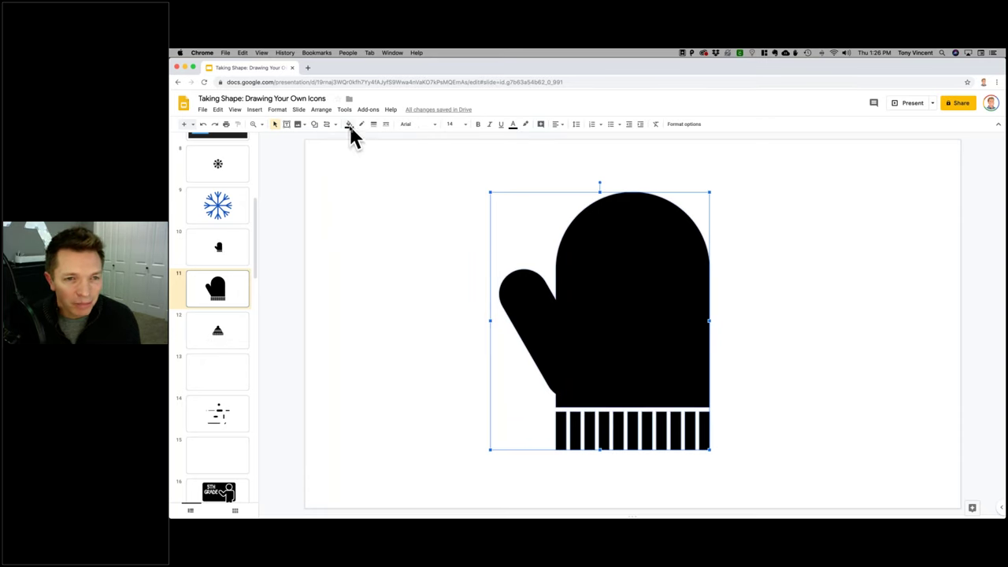
- Fill the whole grouped mitten with a muted dark magenta
left_click(348, 124)
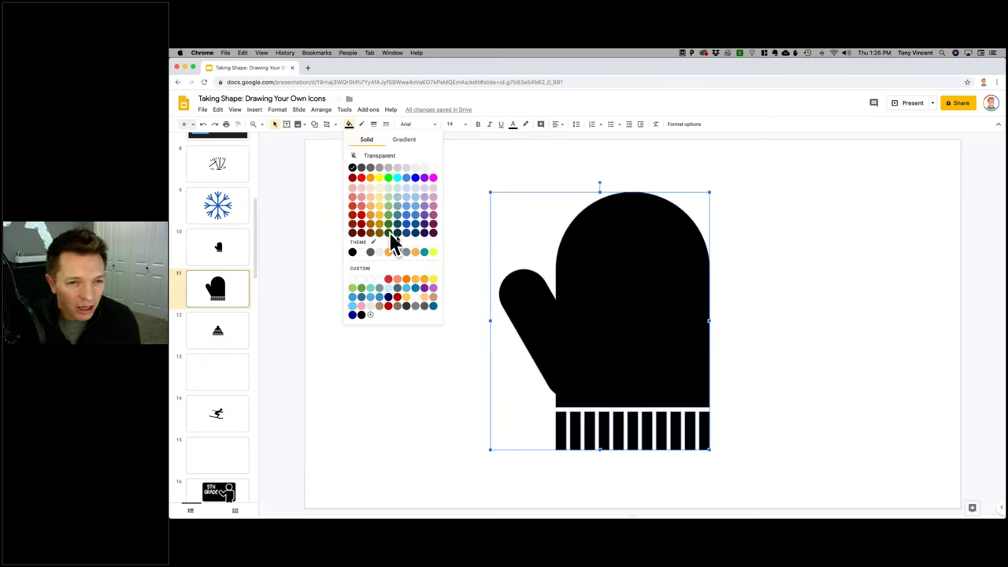
left_click(432, 216)
left_click(813, 312)
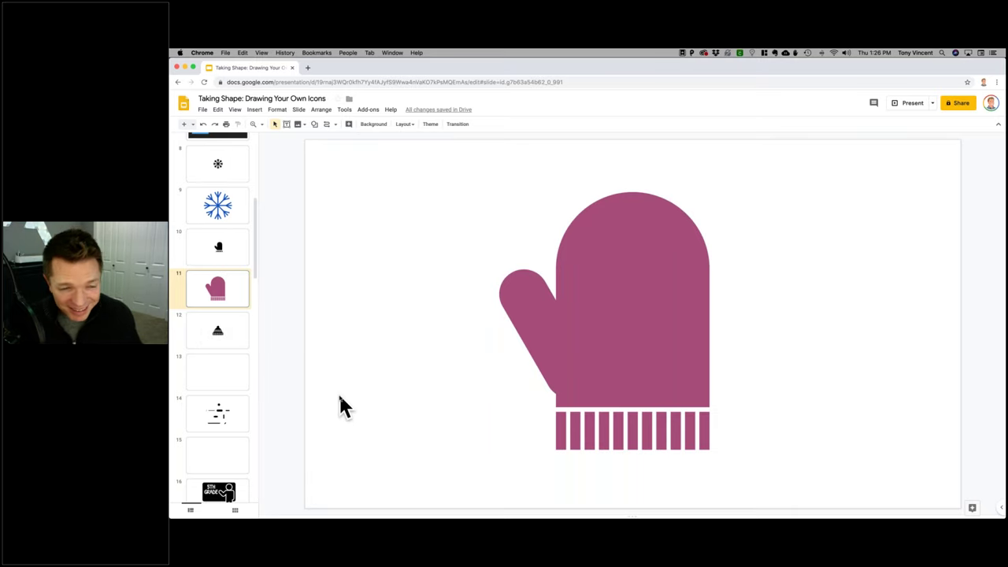
- Draw a large pie shape on the blank slide 13 and reshape it so only its upper-left quarter remains
left_click(231, 331)
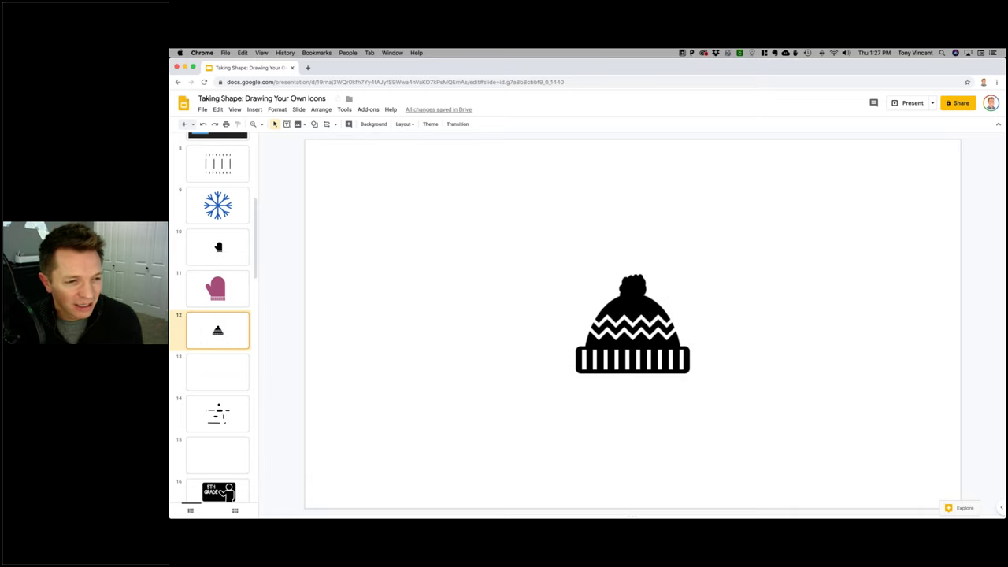
left_click(226, 367)
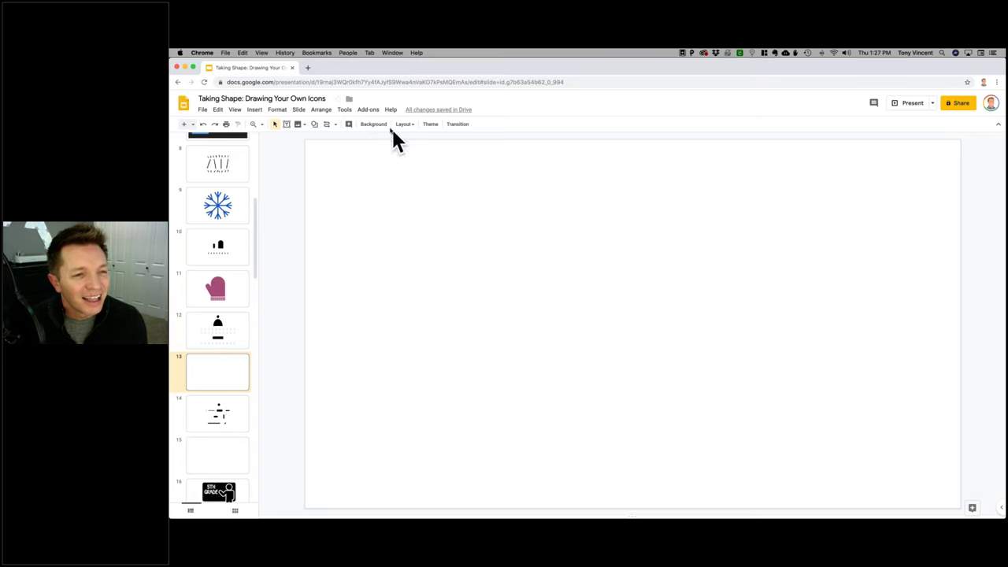
left_click(314, 124)
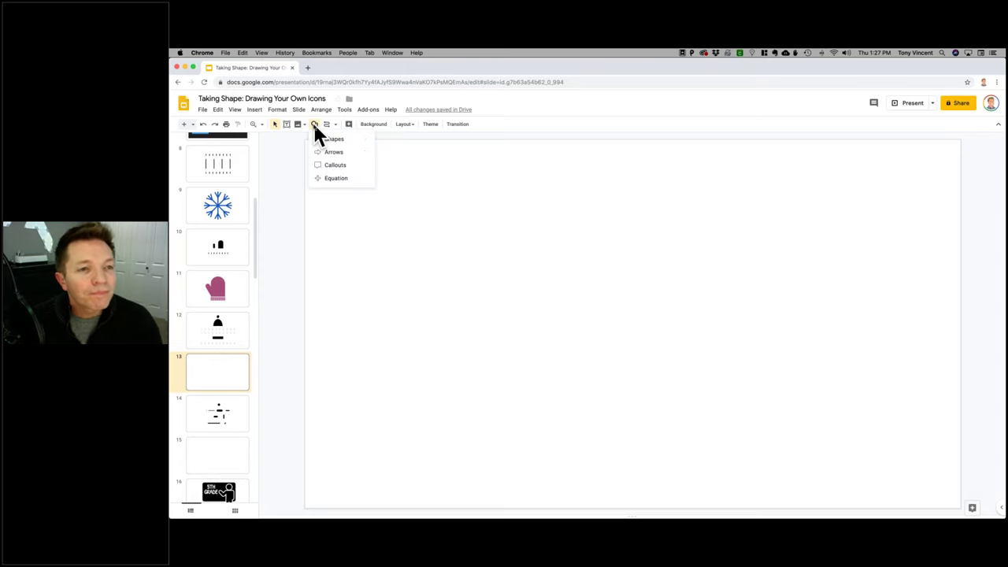
mouse_move(320, 141)
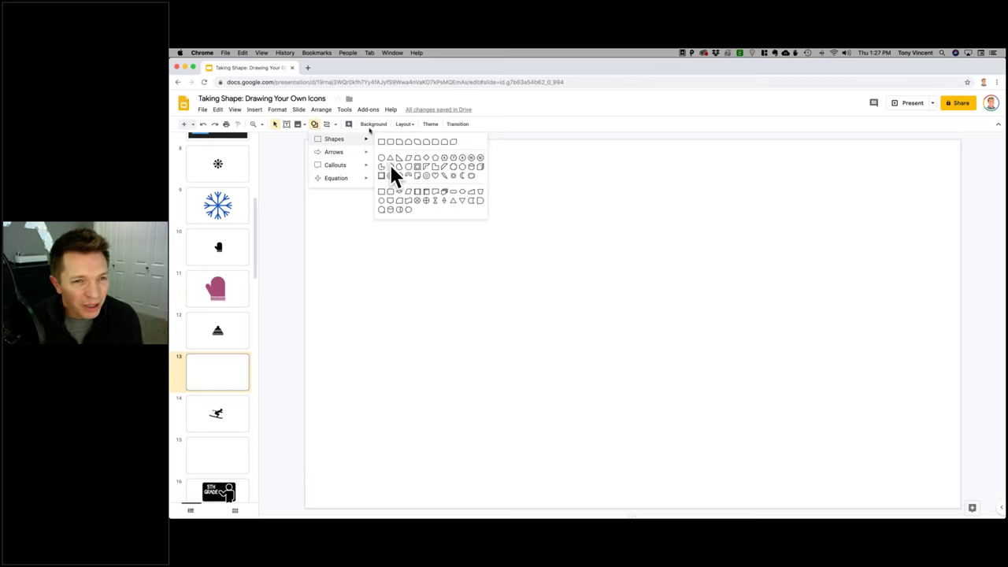
scroll(353, 96, "up", 5)
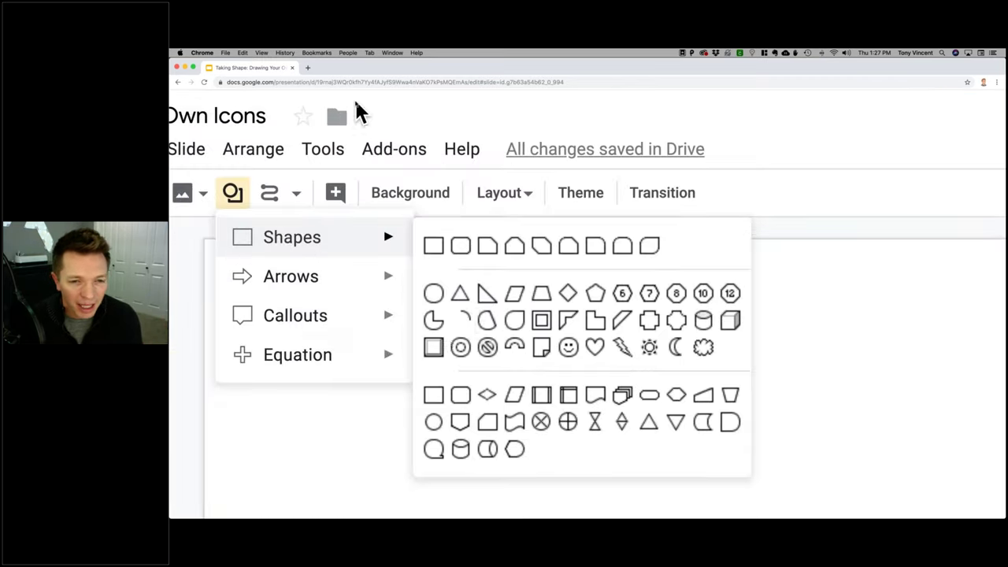
left_click(435, 321)
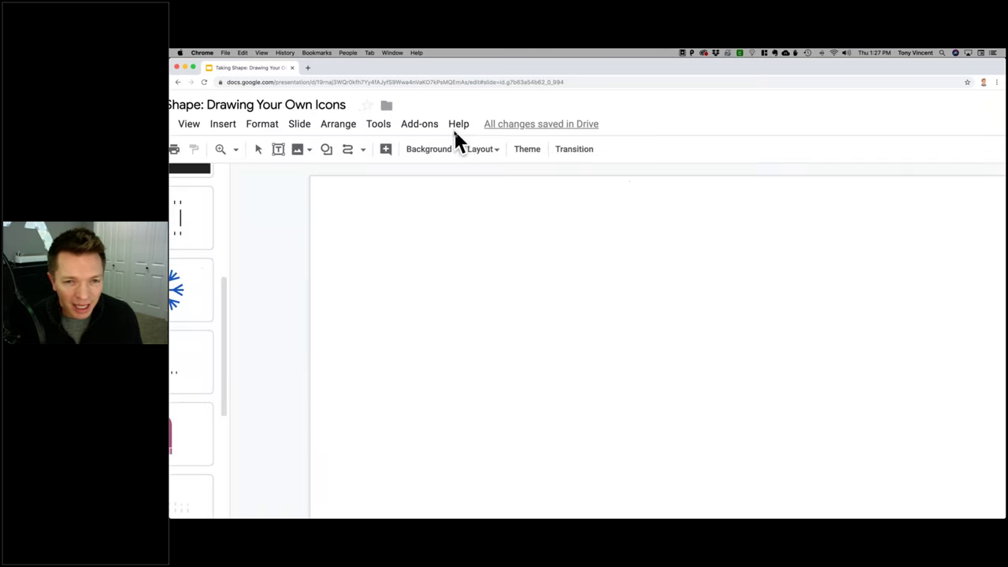
left_click_drag(549, 180, 758, 377)
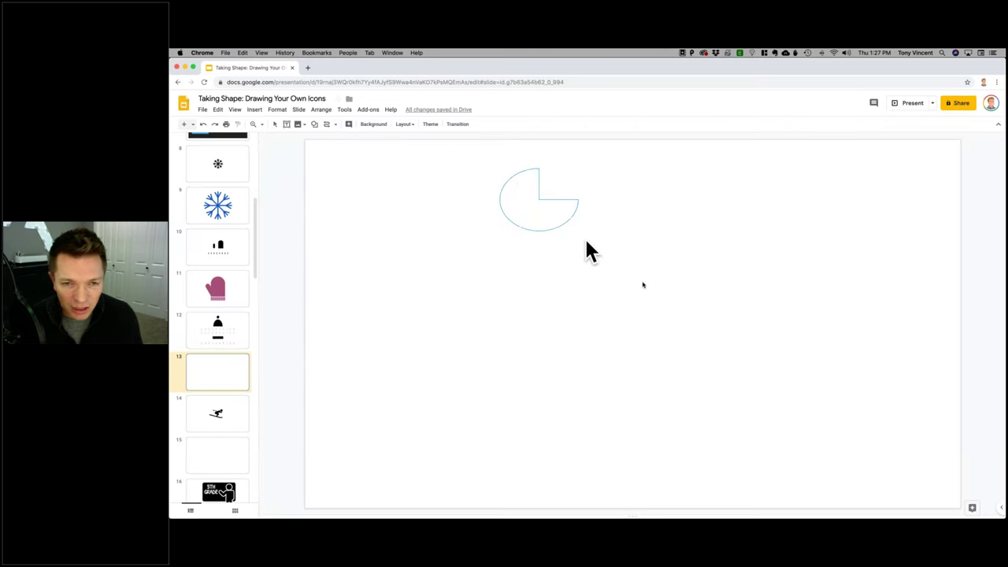
left_click_drag(681, 333, 754, 431)
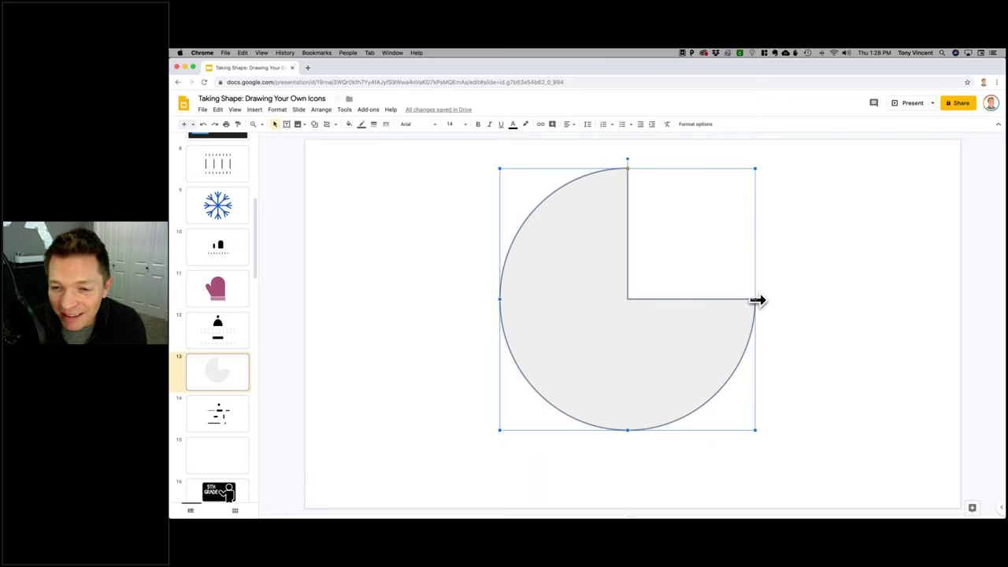
left_click_drag(757, 300, 487, 301)
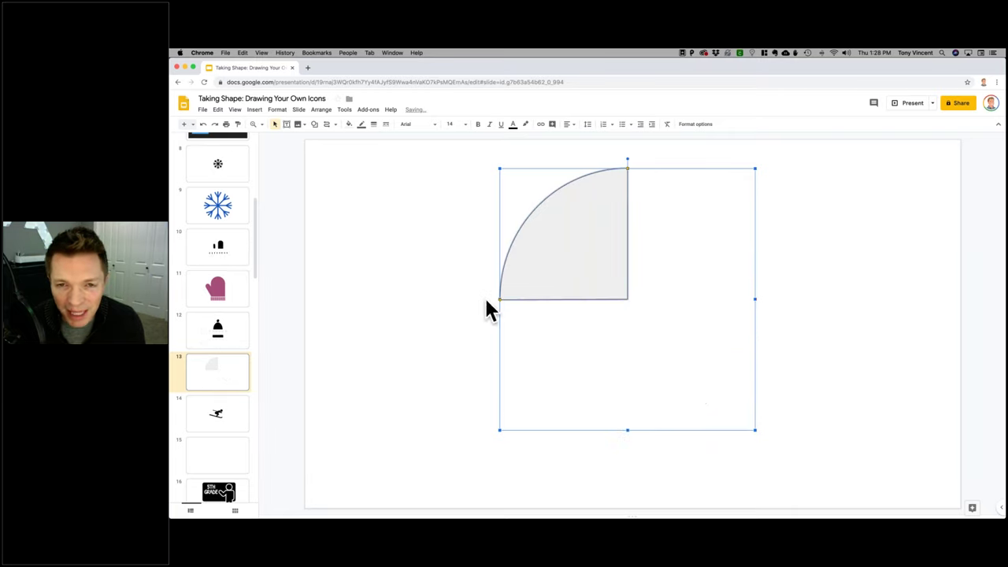
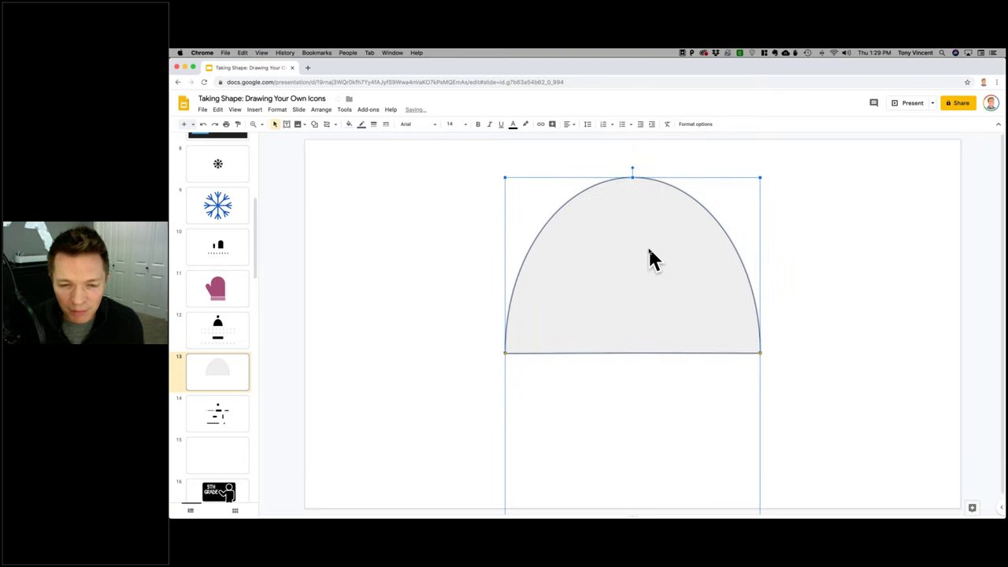
- Fill the hat's half-ellipse dome on slide 13 with black and make its outline transparent
scroll(686, 461, "down", 2)
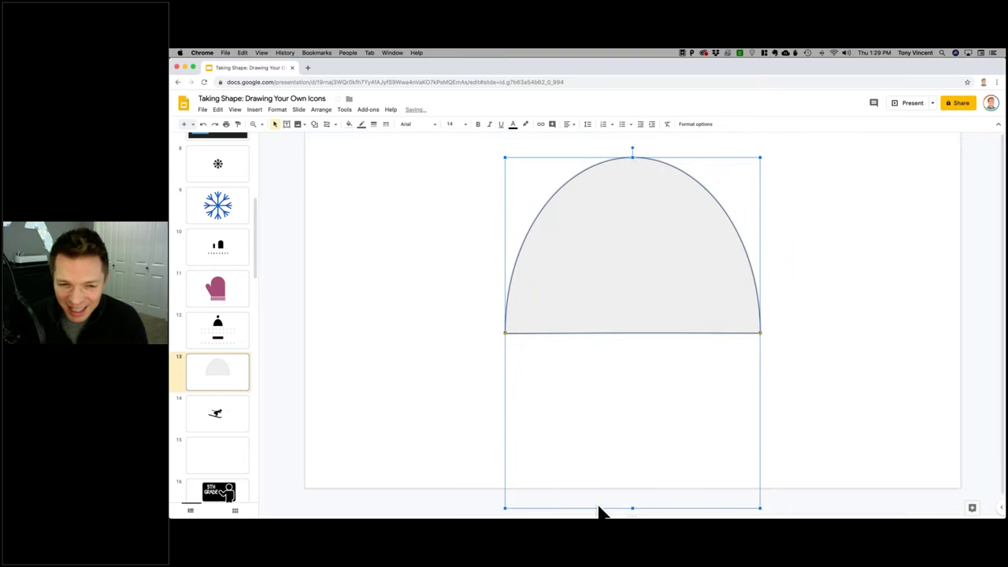
scroll(566, 508, "down", 5)
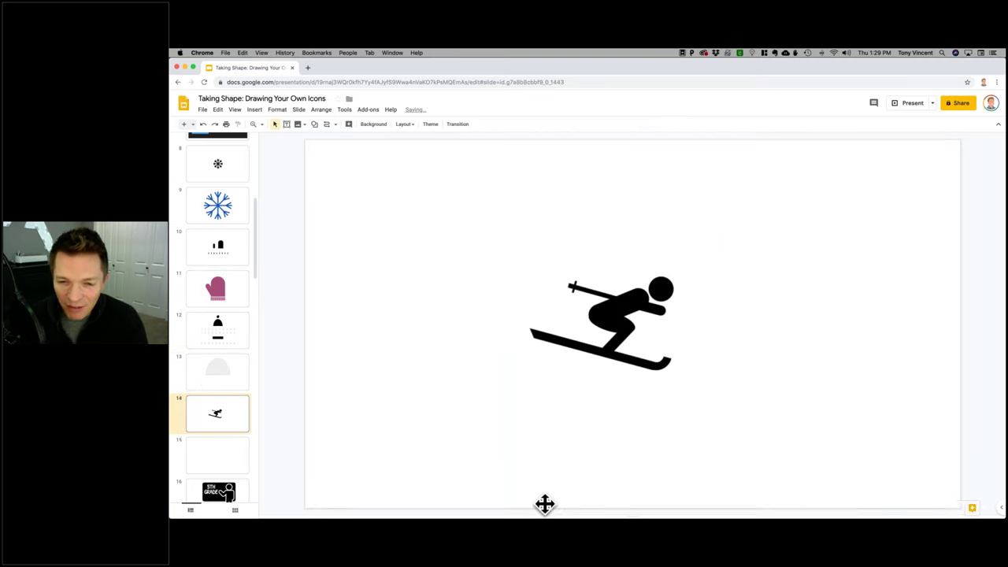
left_click(225, 375)
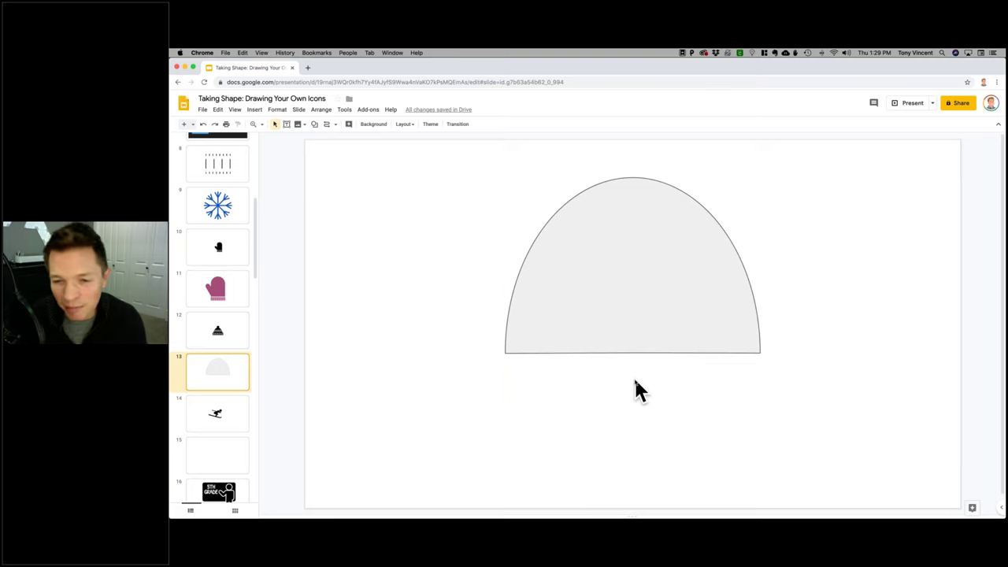
left_click(636, 274)
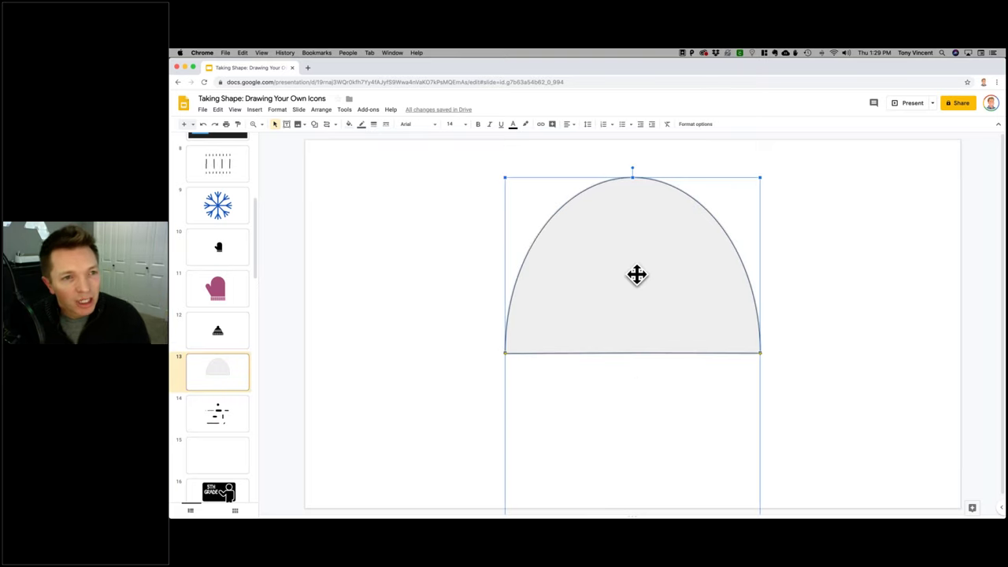
left_click(349, 124)
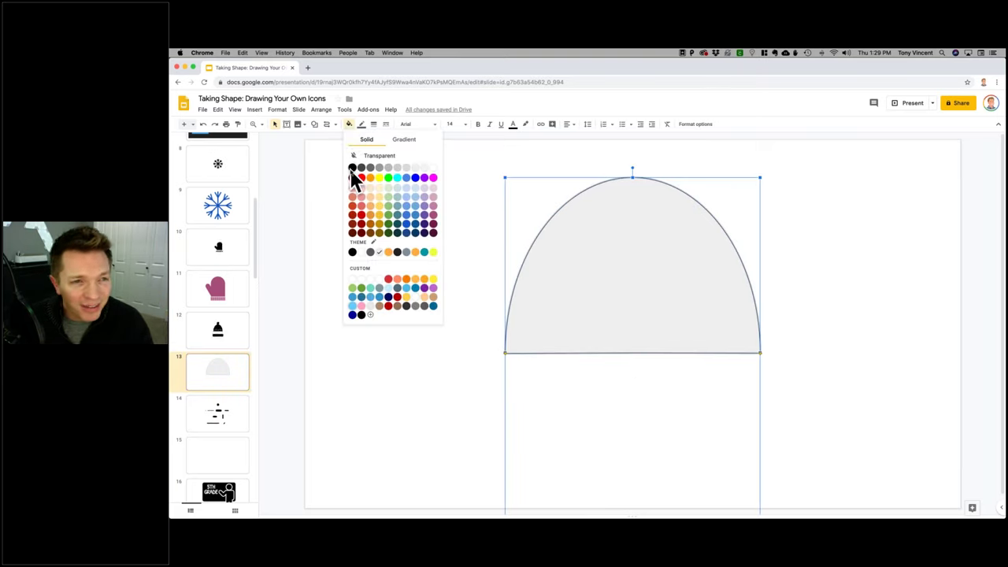
left_click(351, 167)
left_click(361, 126)
left_click(379, 144)
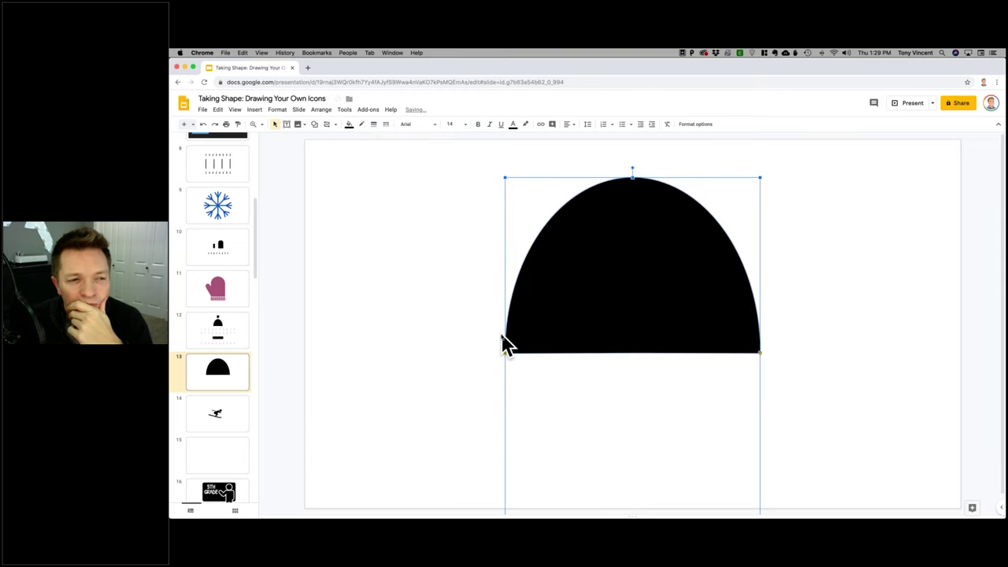
left_click(313, 126)
mouse_move(319, 138)
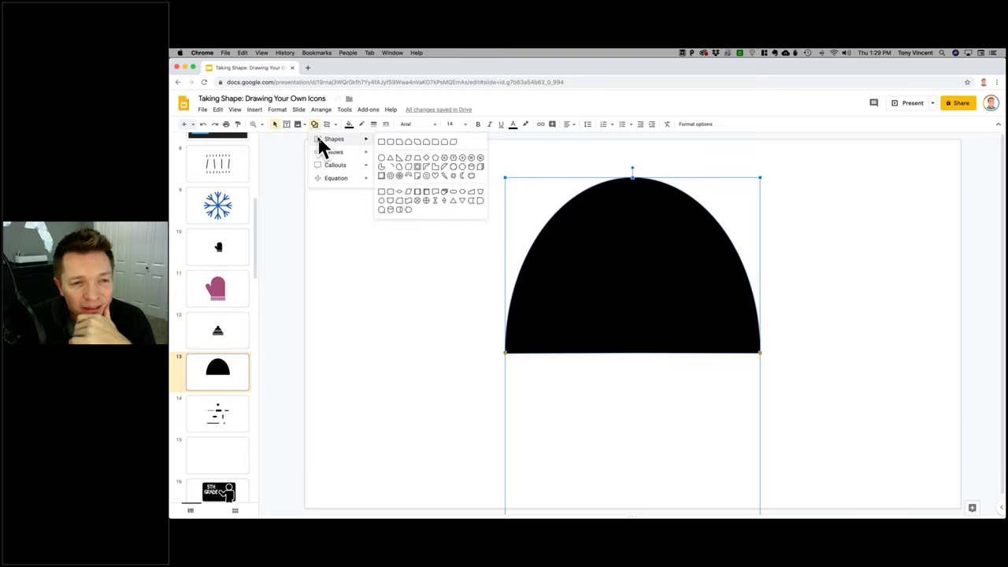
key("Escape")
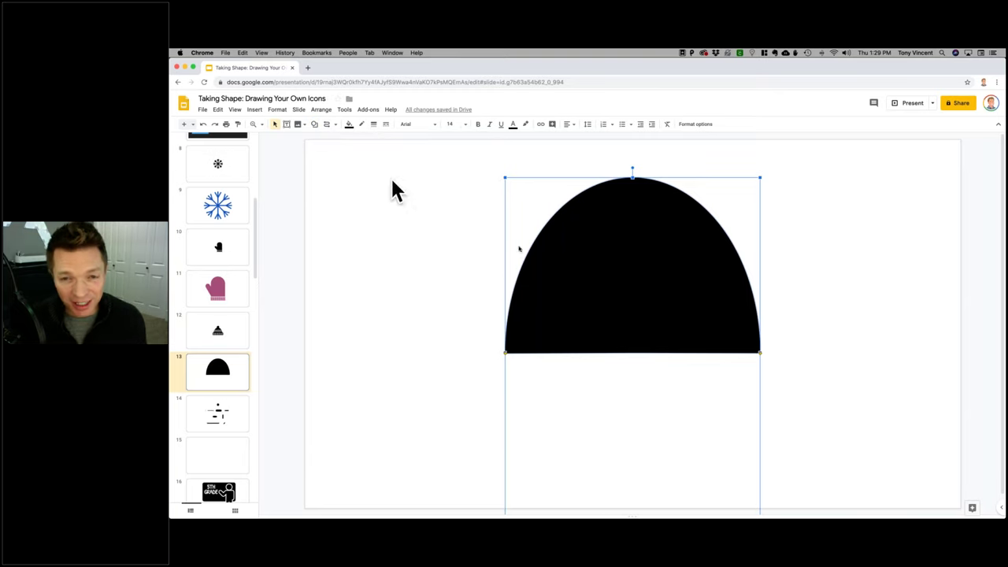
left_click(429, 253)
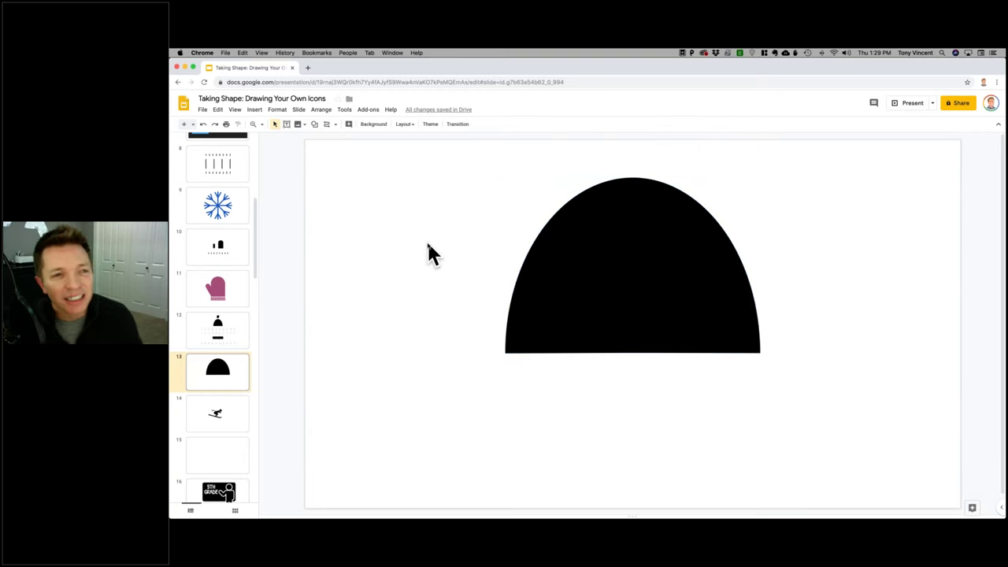
- Draw a wide rounded rectangle as the hat's brim, overlapping the dome's base and centred beneath it
left_click(315, 125)
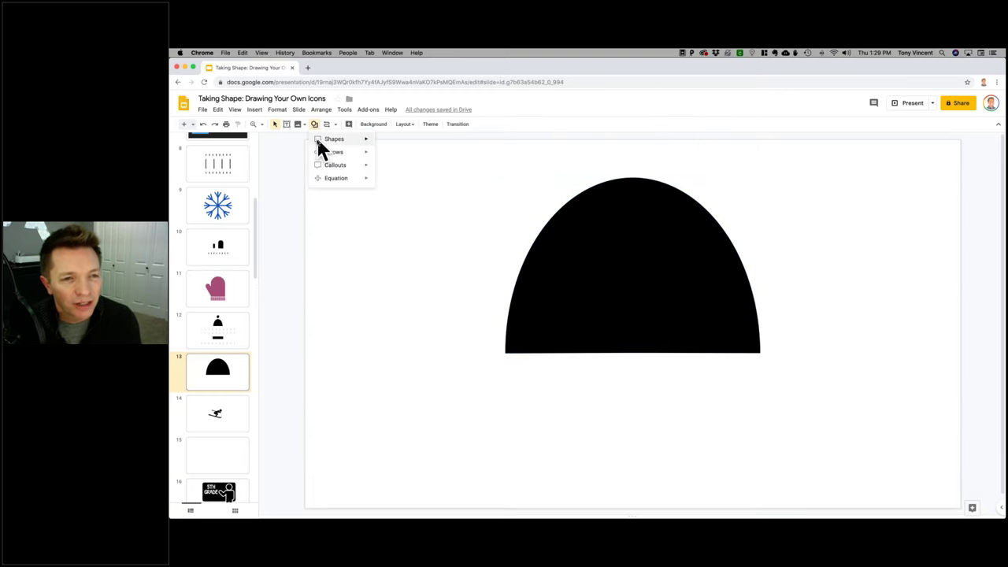
mouse_move(335, 140)
left_click(391, 145)
left_click_drag(463, 339, 795, 408)
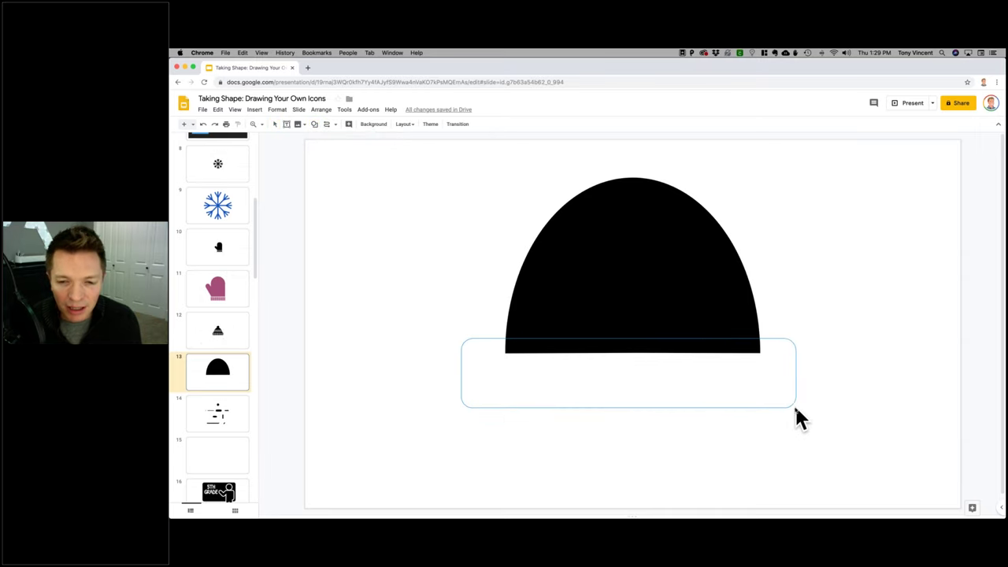
left_click_drag(705, 375, 710, 376)
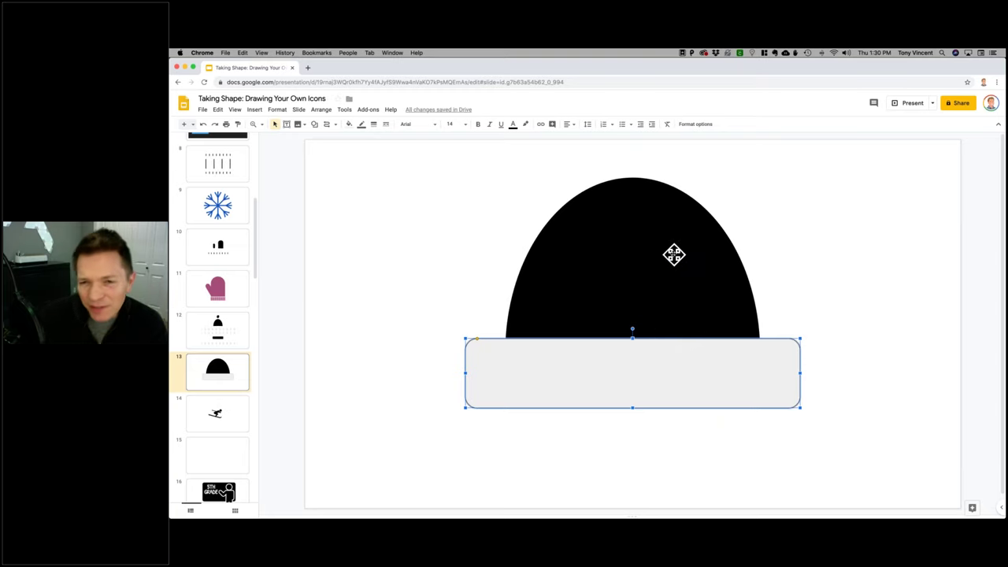
- Copy the dome's formatting onto the brim with Paint format and extend the brim's top edge slightly upward
left_click(627, 245)
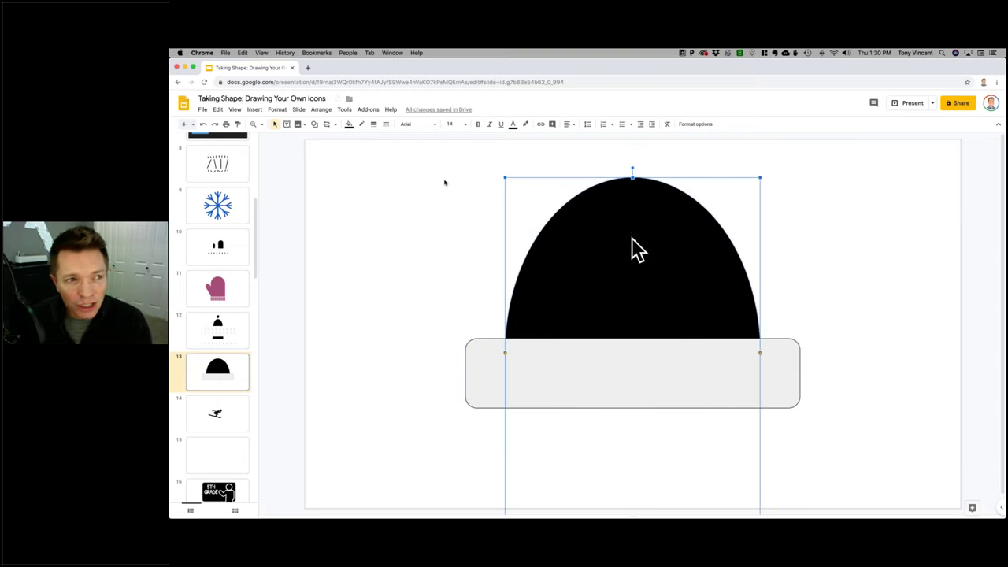
scroll(225, 113, "up", 10)
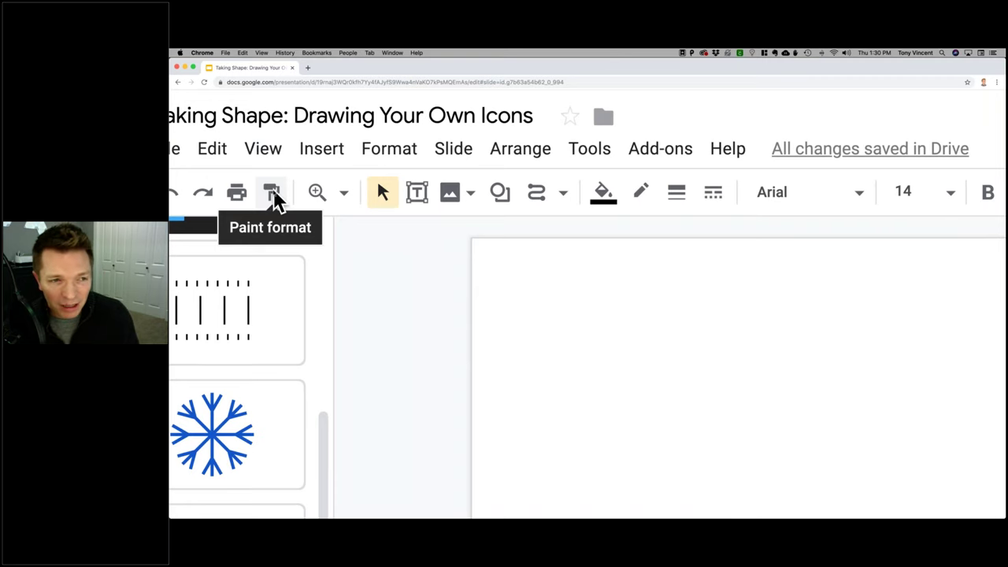
scroll(275, 199, "down", 10)
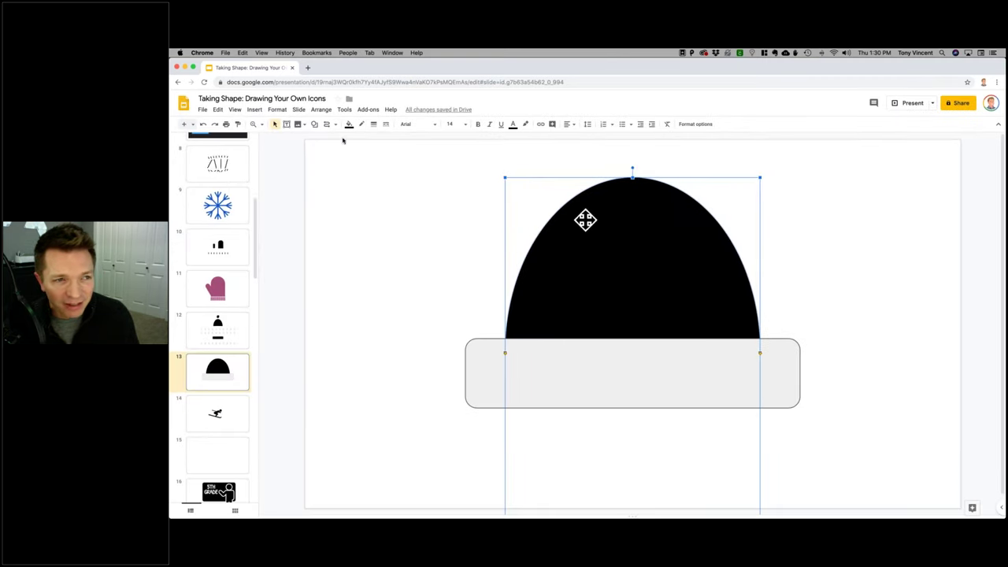
left_click(238, 125)
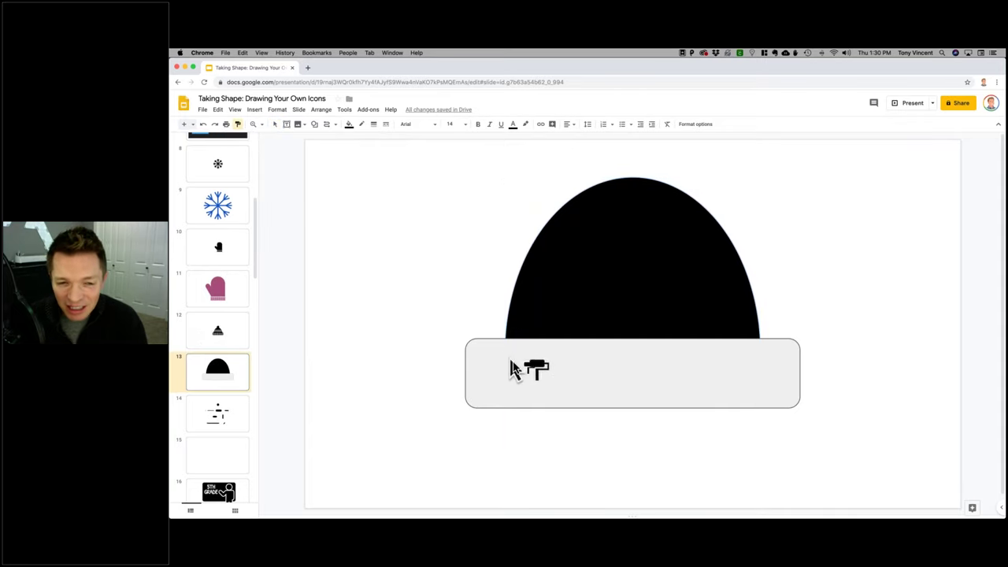
left_click(562, 371)
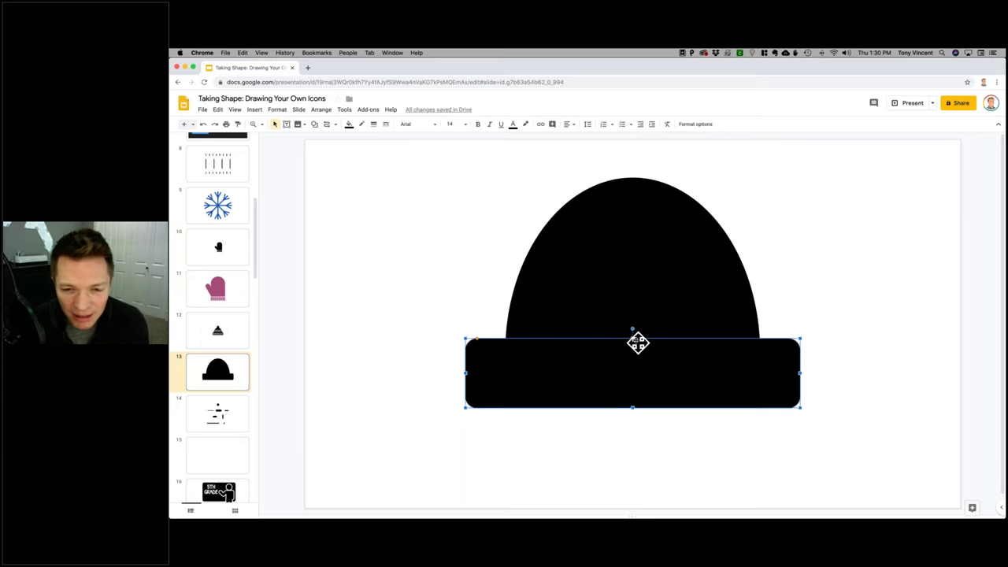
left_click_drag(634, 337, 633, 331)
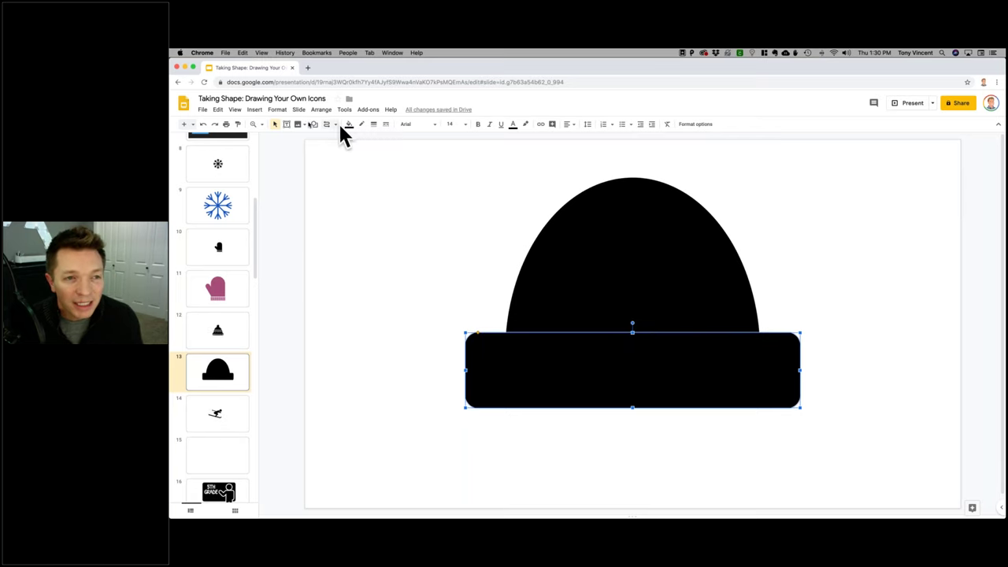
- Draw a narrow upright rectangle inside the brim's left end, filled white with a transparent outline
left_click(313, 126)
mouse_move(322, 142)
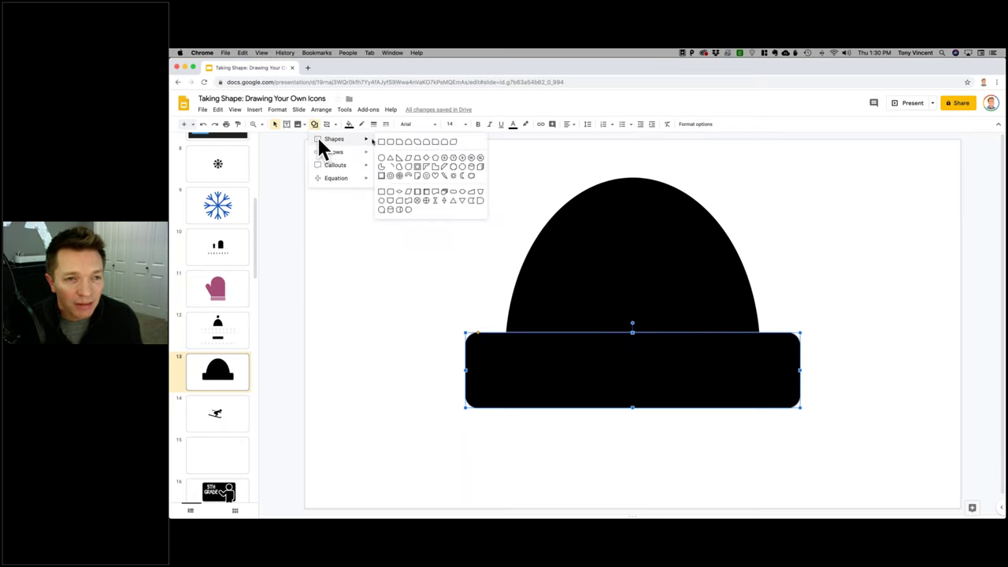
left_click(380, 141)
left_click_drag(475, 341, 488, 397)
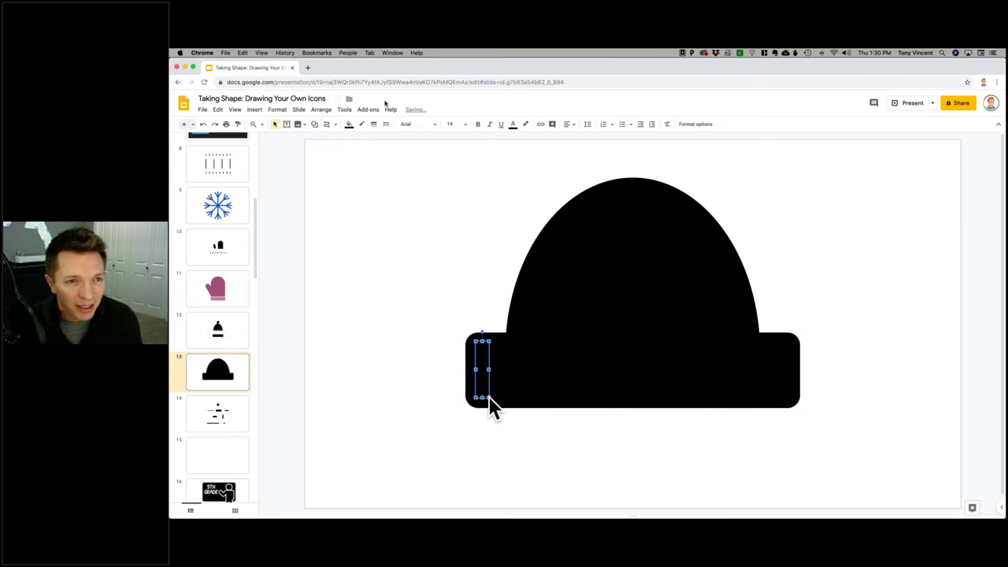
left_click(349, 126)
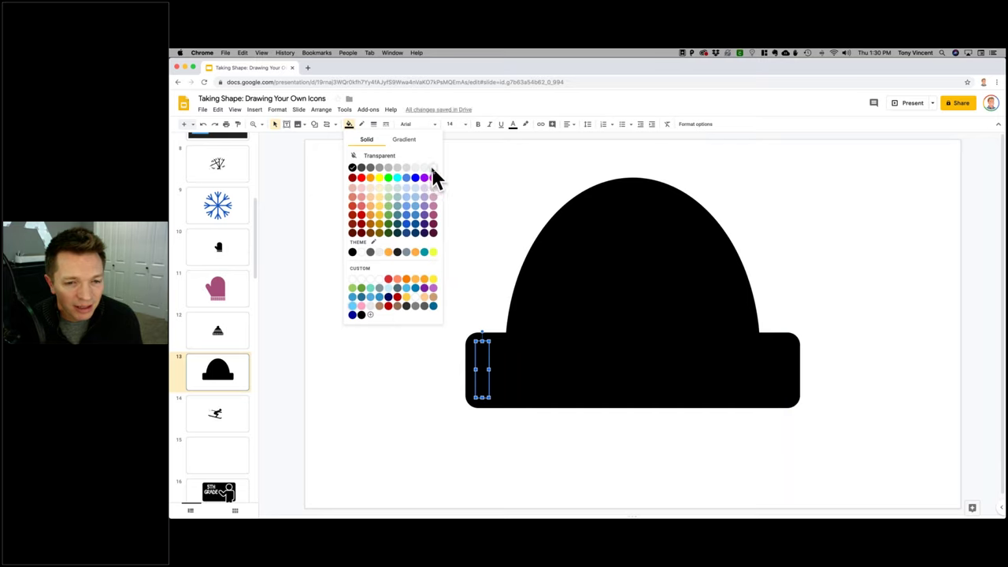
left_click(431, 175)
left_click(363, 123)
left_click(369, 139)
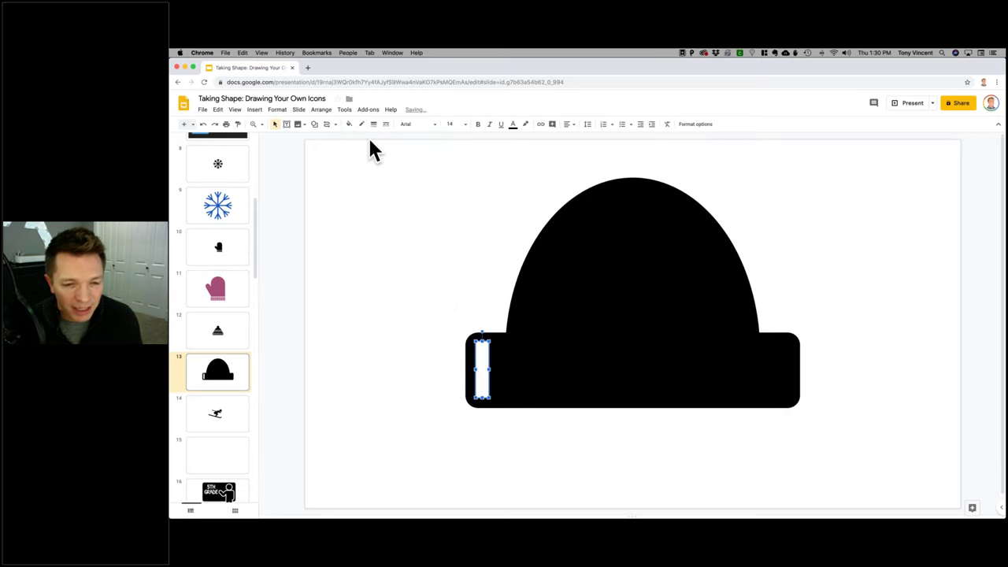
- Duplicate the white bar and spread the copies across the brim to make twelve bars, with one at each end
left_click_drag(481, 362, 784, 363)
key("super+d")
key("super+d")
key("super+d")
key("super+d")
key("super+d")
key("super+d")
key("super+d")
key("super+d")
key("super+d")
key("super+d")
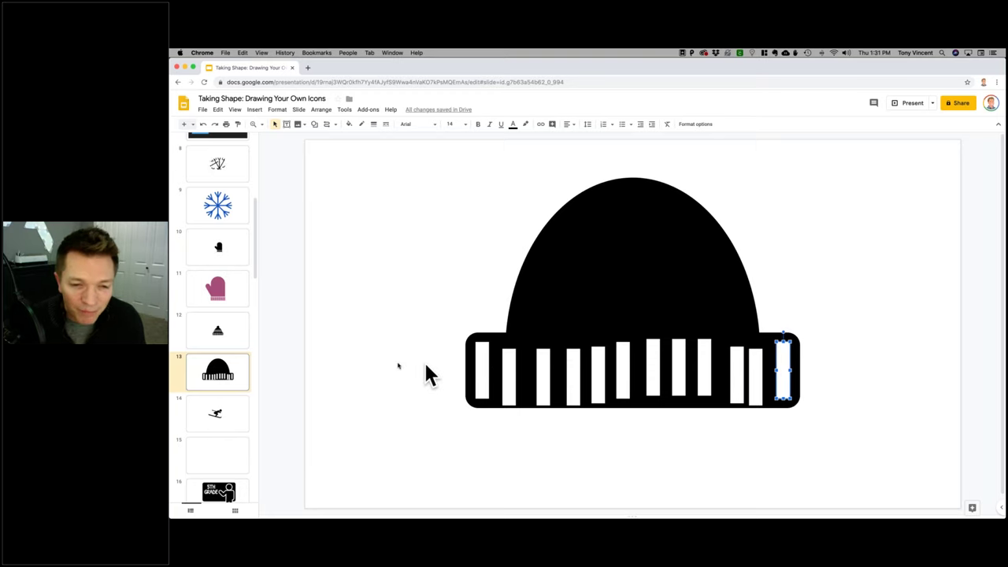
- Select all twelve white bars without the dome and brim, and align their middles
left_click_drag(398, 364, 420, 368)
left_click_drag(480, 376, 859, 378)
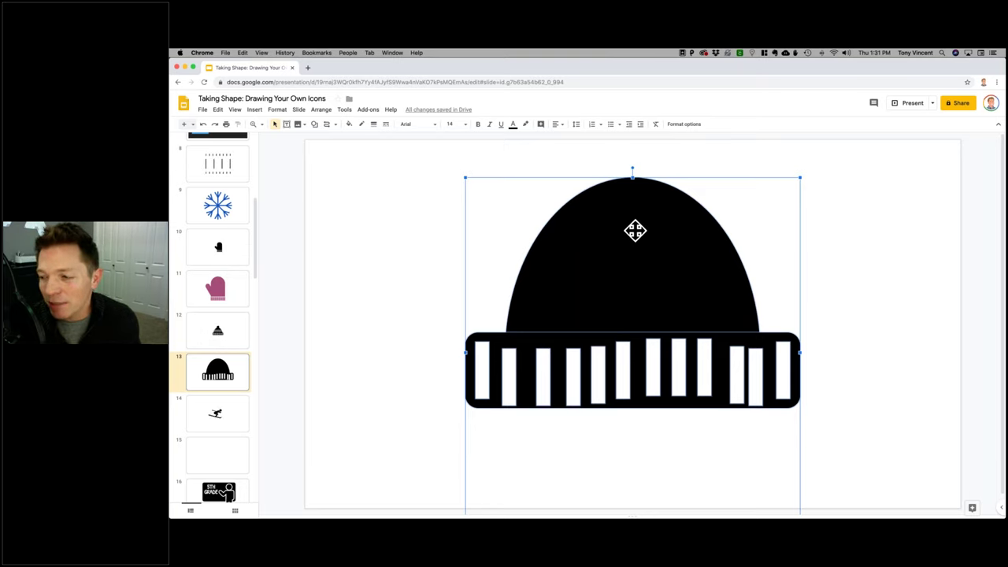
left_click(634, 230, "shift")
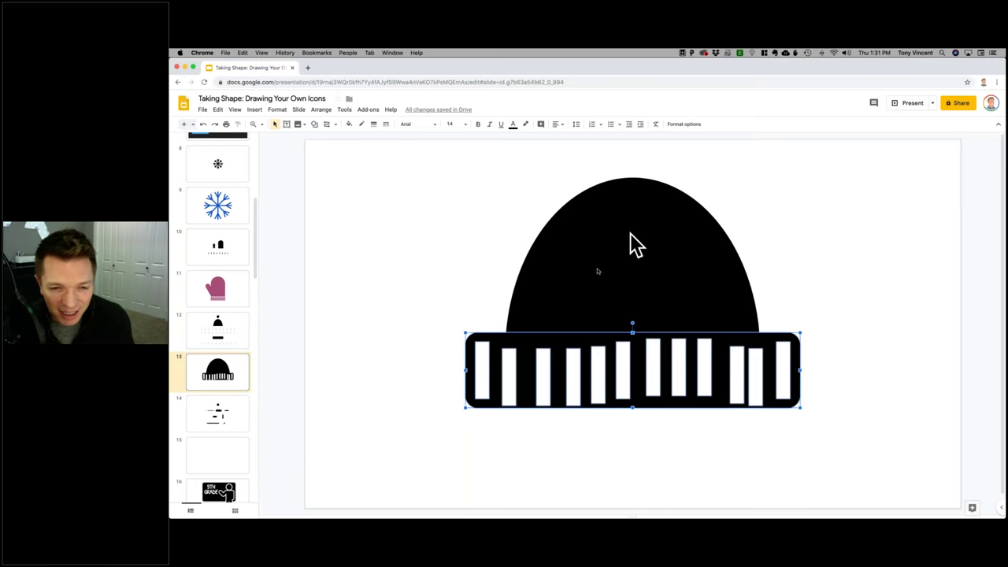
left_click(527, 341)
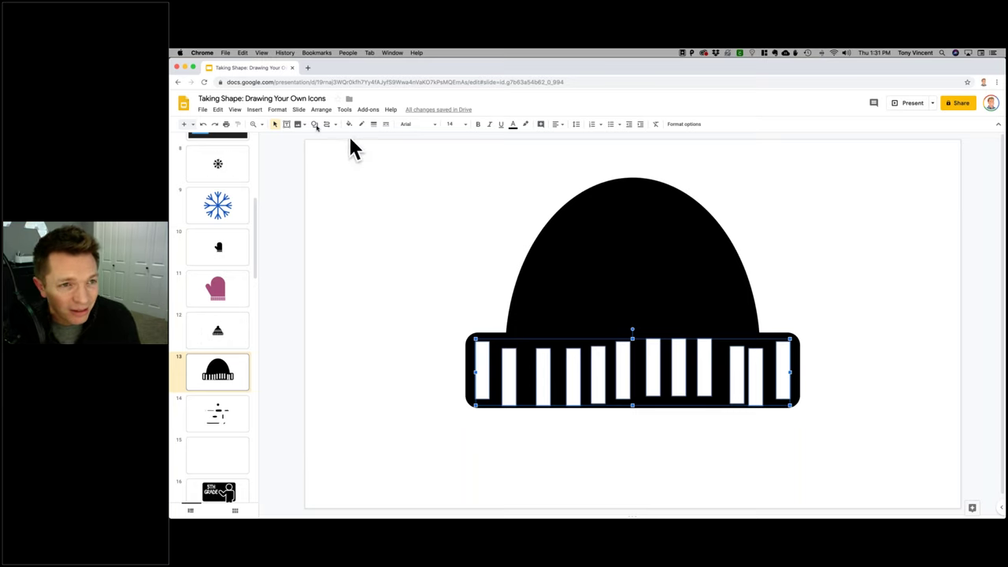
left_click(322, 109)
mouse_move(333, 143)
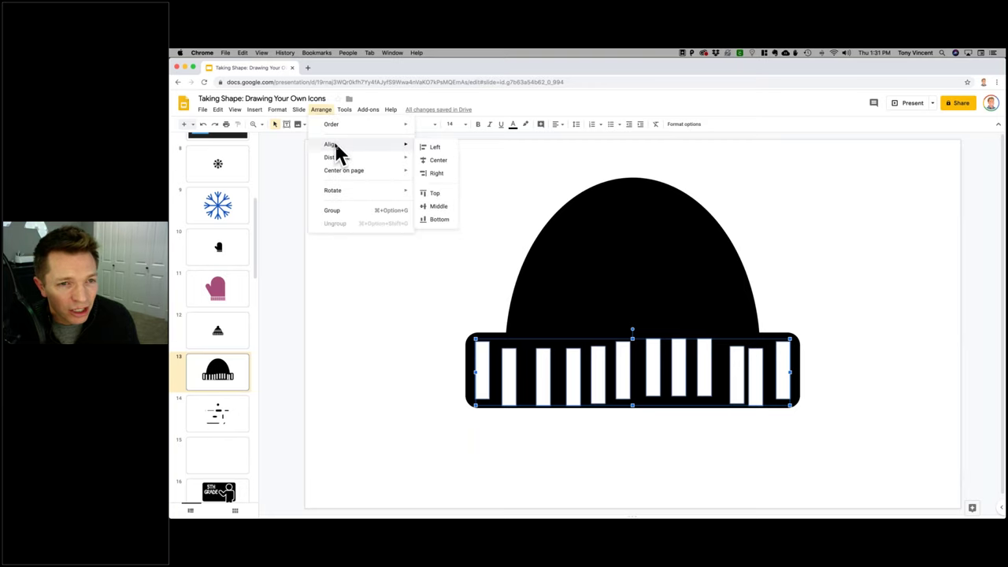
left_click(439, 207)
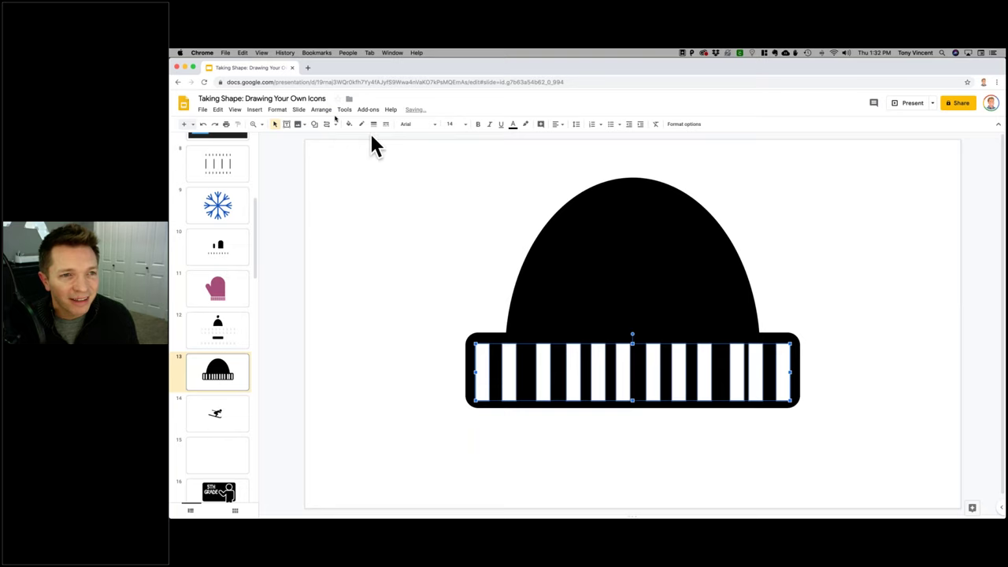
- Distribute the twelve white bars horizontally so they are evenly spaced across the brim
left_click(325, 109)
mouse_move(341, 158)
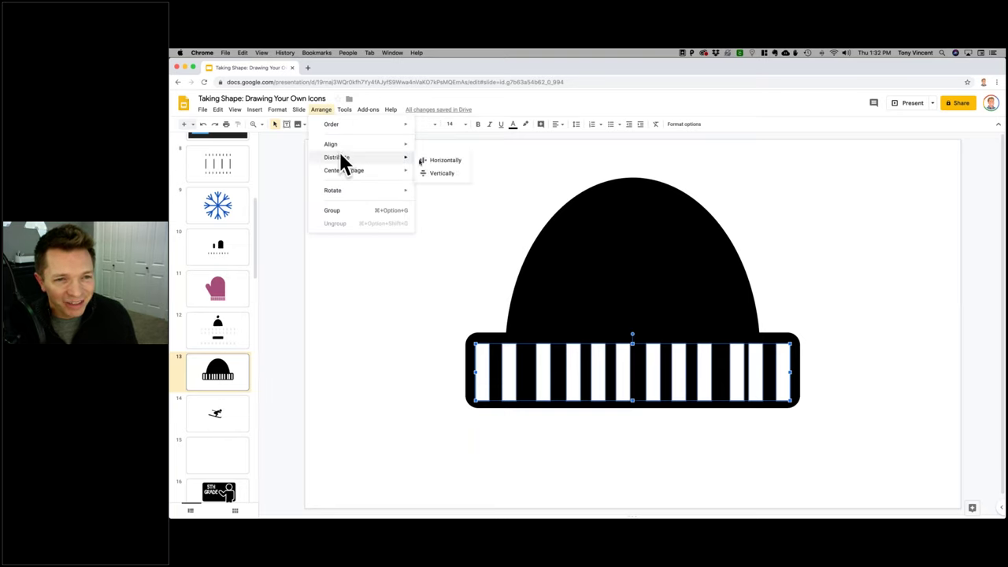
left_click(441, 161)
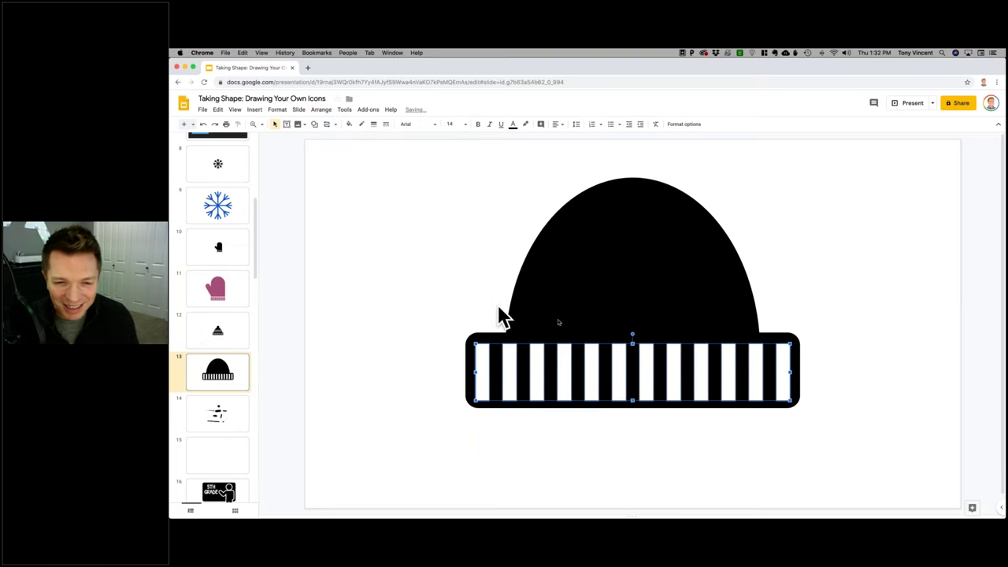
left_click(594, 360)
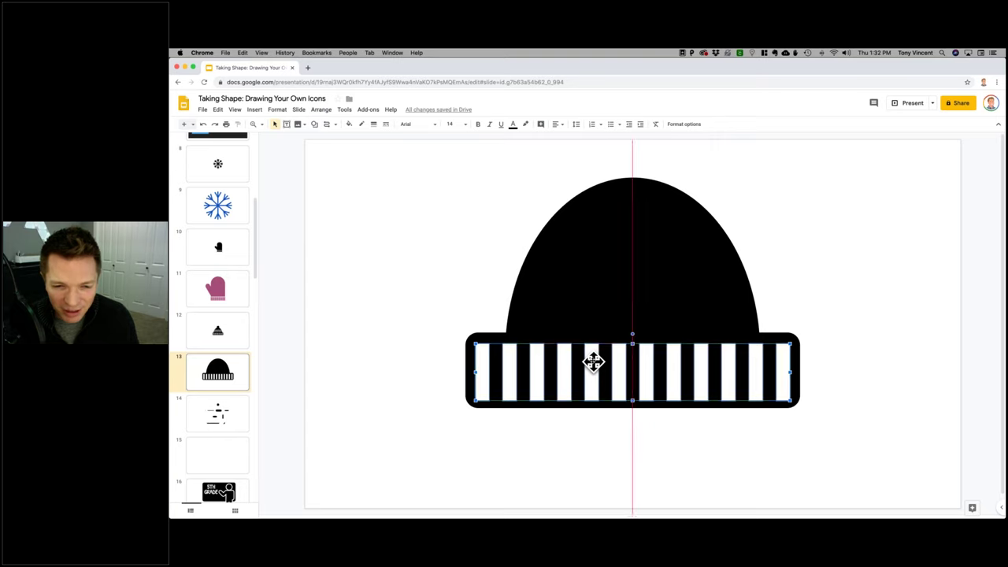
left_click(795, 458)
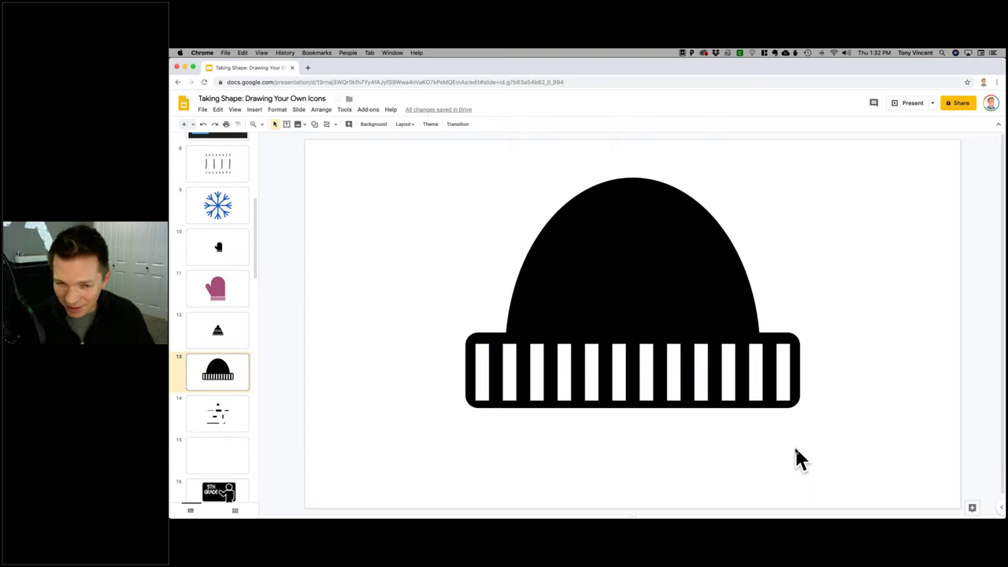
- Move the whole hat straight down to make room above the dome
left_click_drag(443, 184, 814, 433)
left_click_drag(645, 274, 645, 310)
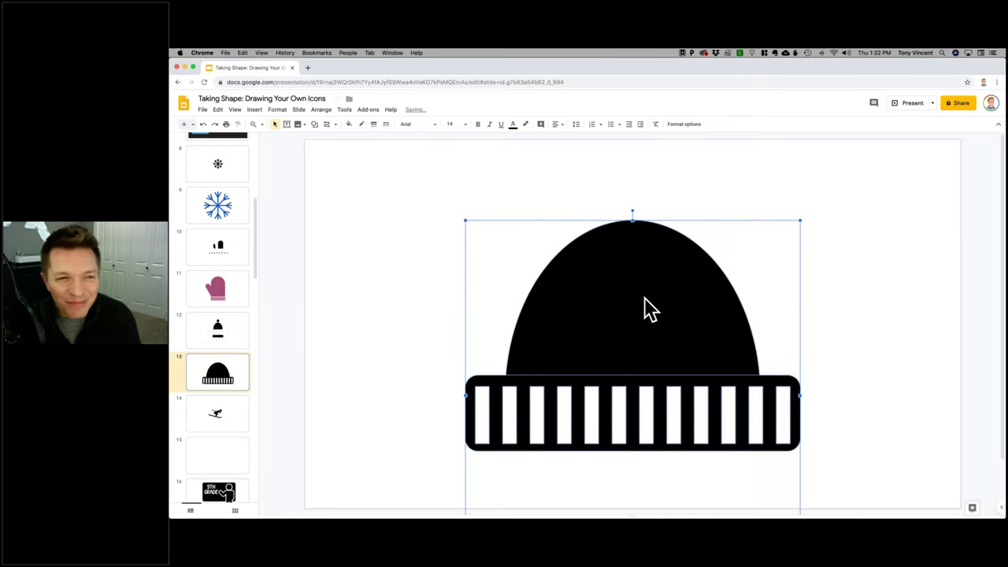
left_click(357, 175)
- Draw a cloud shape as a pom-pom overlapping the dome's top and centre it on the hat
left_click(313, 122)
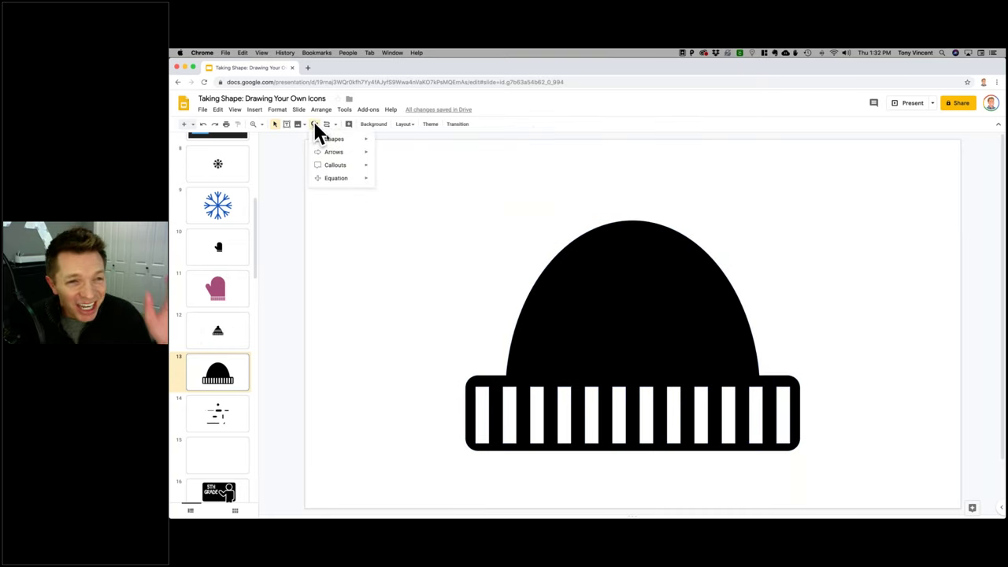
mouse_move(369, 140)
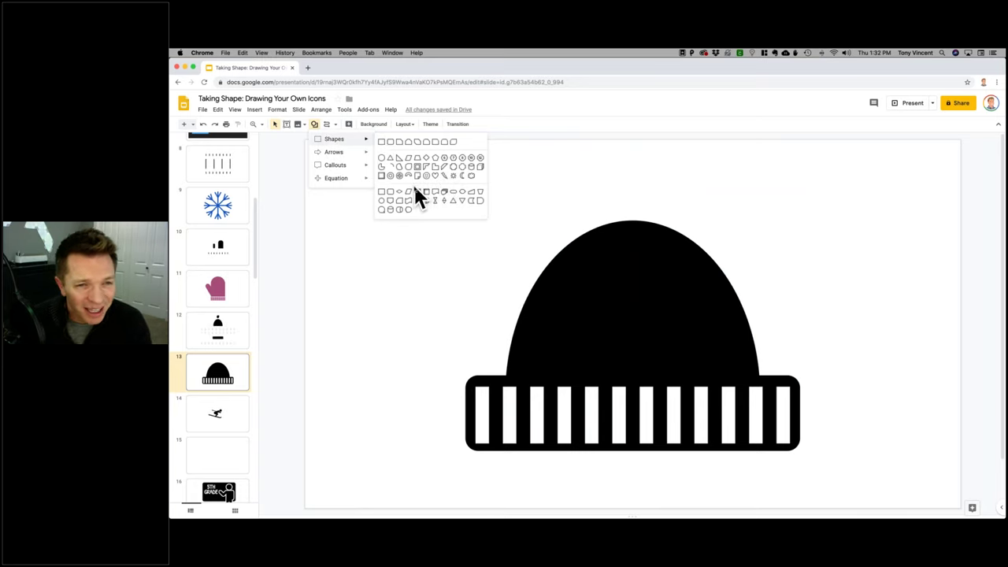
left_click(472, 189)
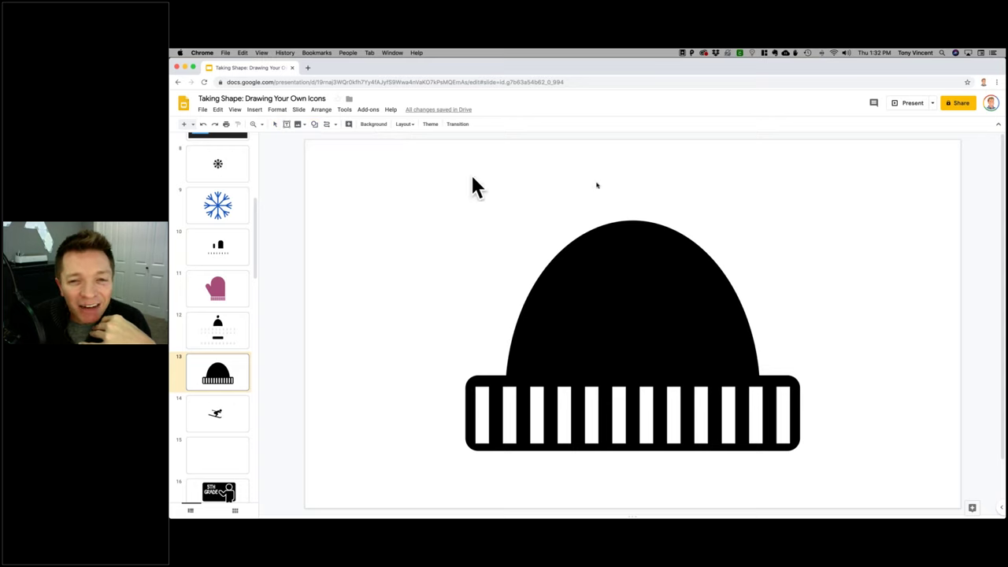
mouse_move(577, 177)
left_mouse_down()
mouse_move(679, 254)
mouse_move(677, 244)
left_mouse_up()
left_click_drag(638, 205, 643, 205)
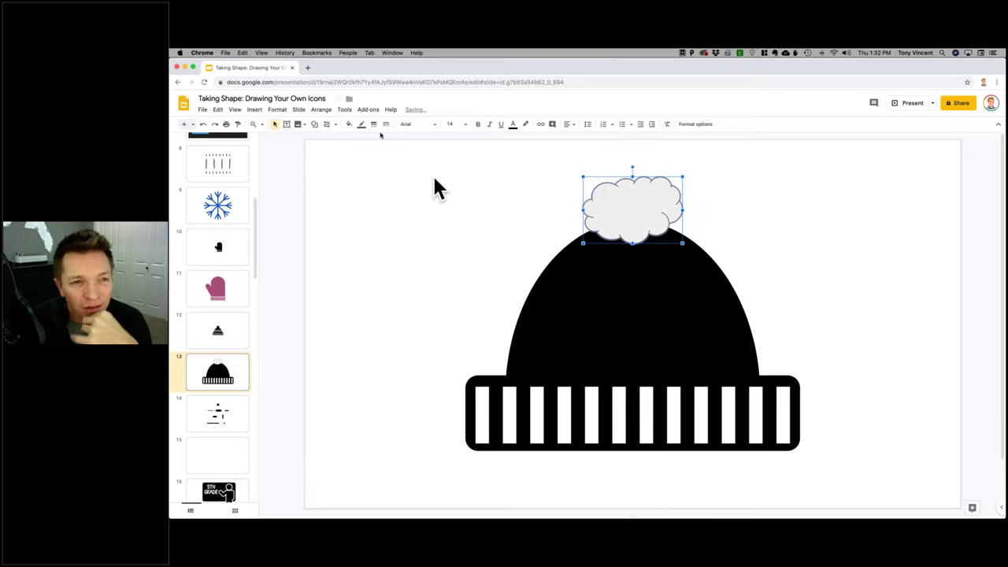
- Copy the dome's black formatting onto the cloud pom-pom with Paint format
left_click(348, 123)
left_click(347, 122)
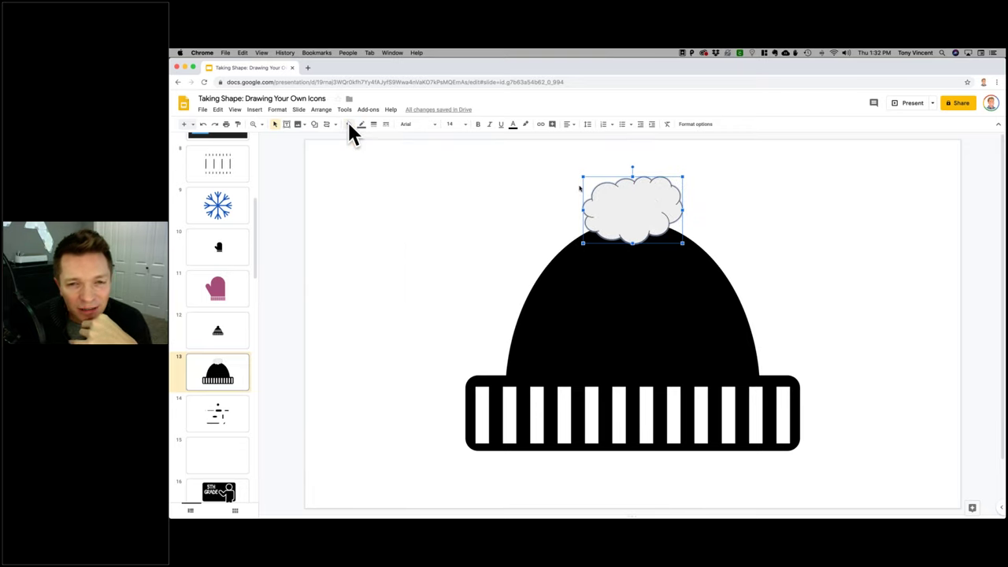
left_click(639, 280)
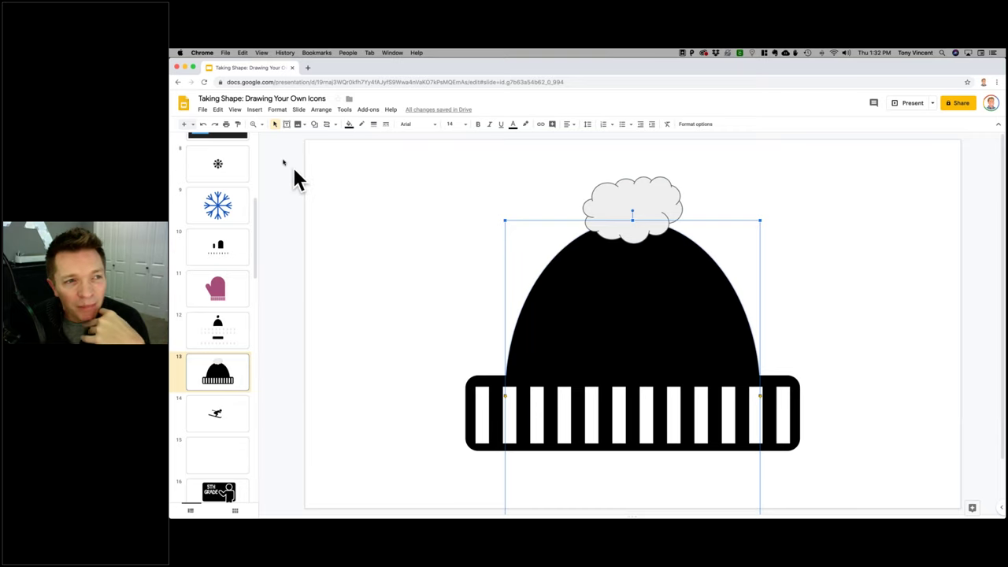
left_click(238, 124)
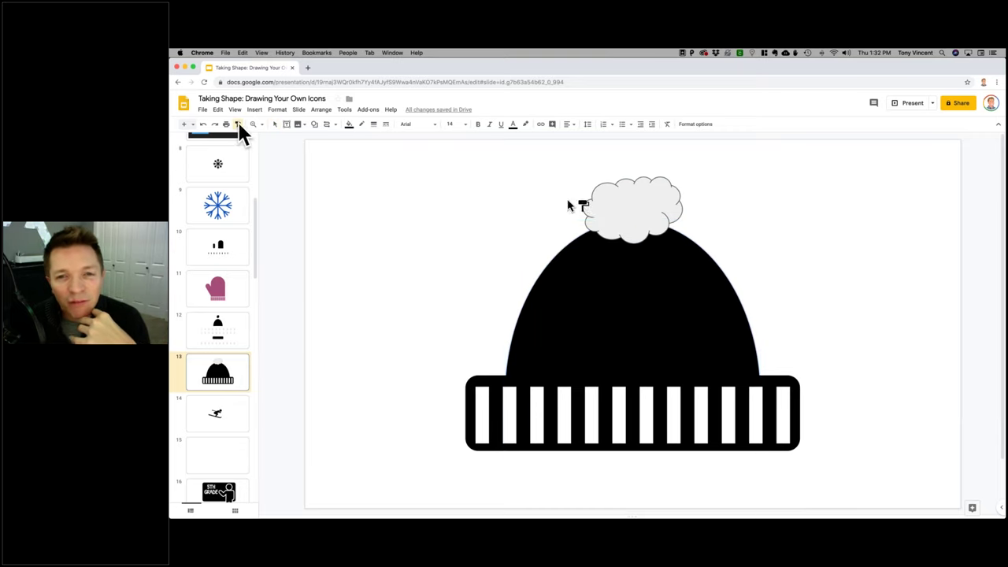
left_click(624, 200)
left_click(890, 222)
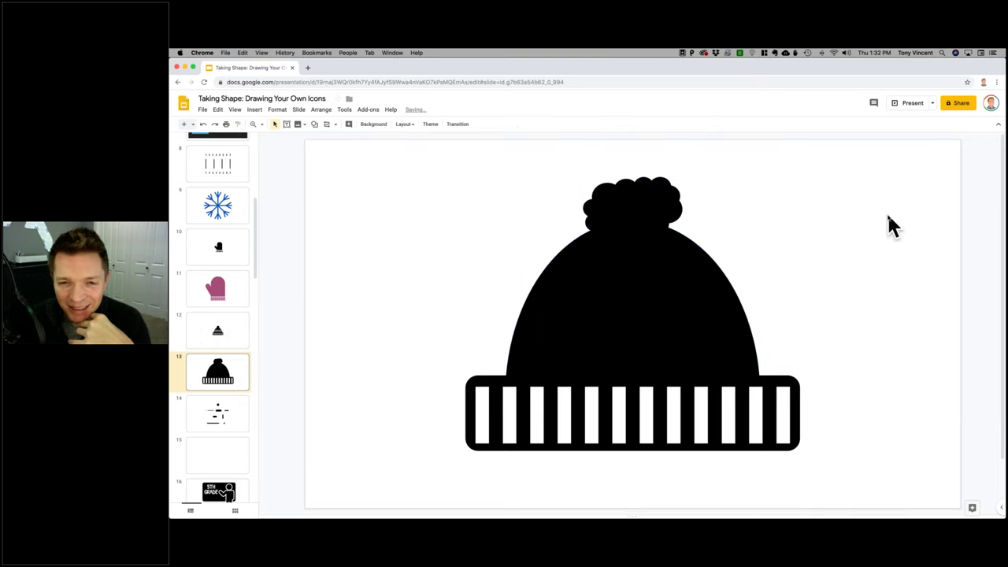
- Group the pom-pom, dome, brim and white bars into one hat object
left_click_drag(403, 157, 846, 474)
left_click(320, 110)
left_click(323, 206)
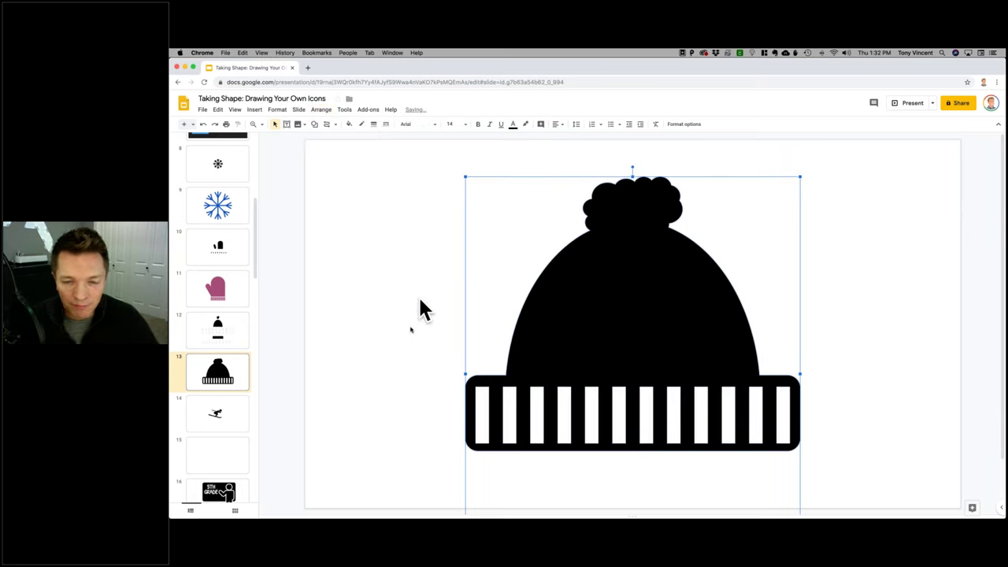
left_click(410, 329)
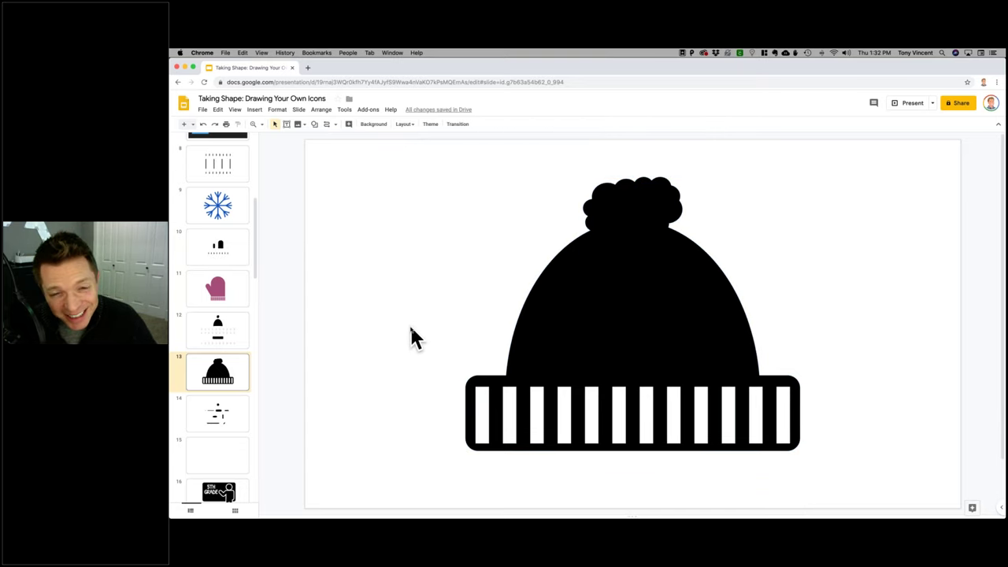
- Check the zigzag pattern on the example hat's slide and draw a small upright white bar on the dome's lower left side
left_click(239, 332)
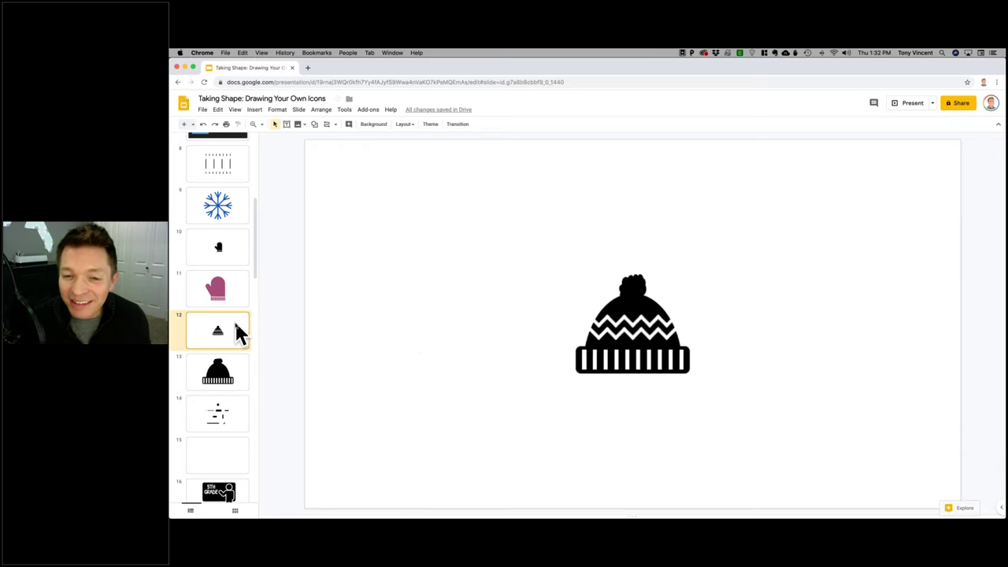
left_click(224, 378)
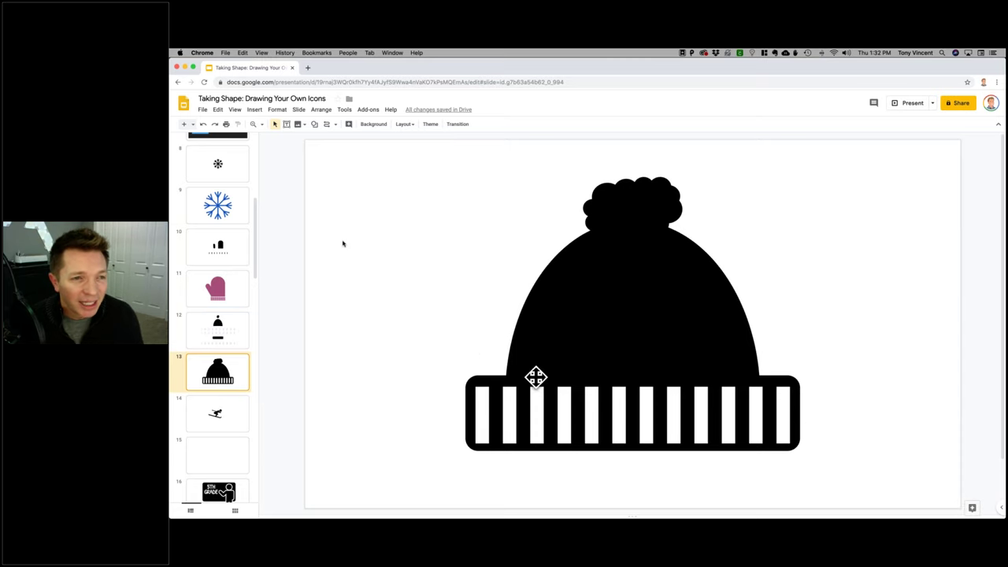
left_click(484, 415)
left_click(485, 415)
left_click(314, 124)
mouse_move(333, 140)
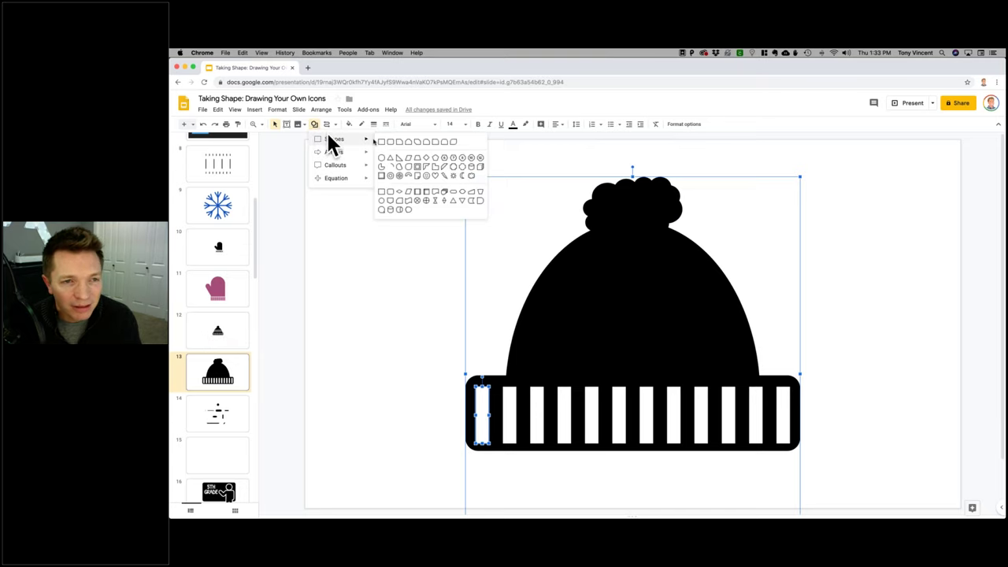
left_click(380, 142)
left_click_drag(531, 306, 543, 354)
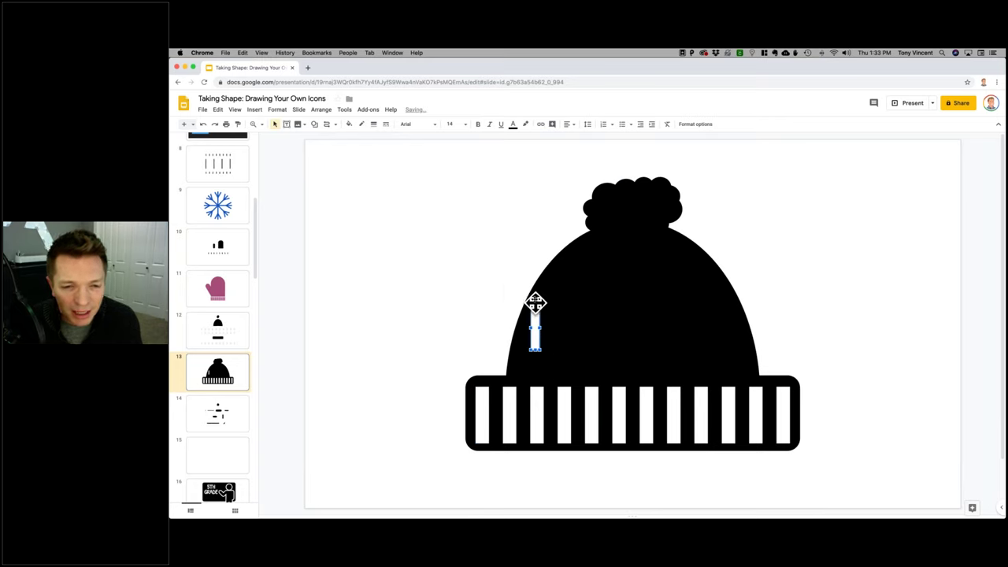
- Rotate the small white bar about 30 degrees counter-clockwise and place it so its upper end crosses the dome's left edge
left_click(262, 125)
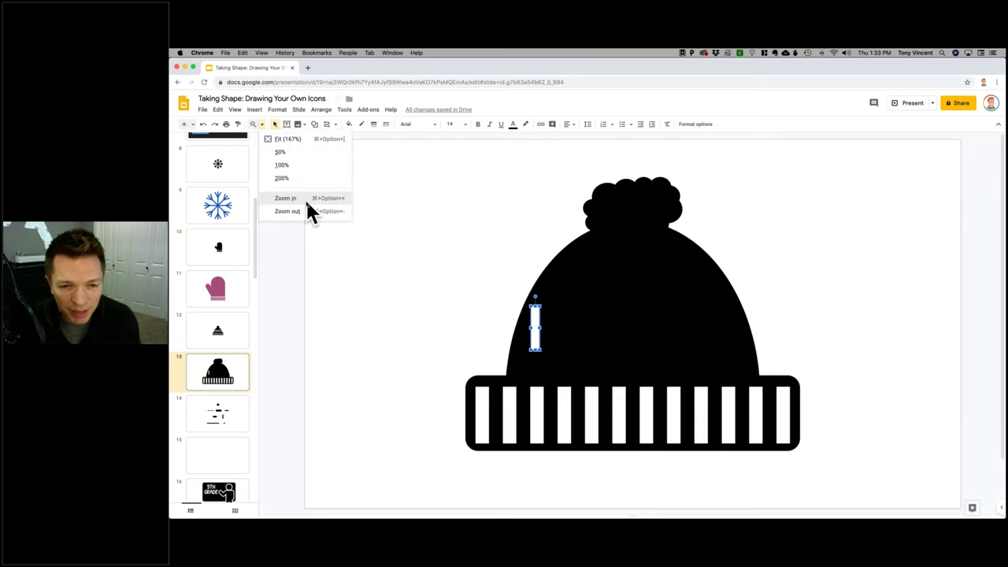
left_click(305, 198)
scroll(363, 278, "down", 3)
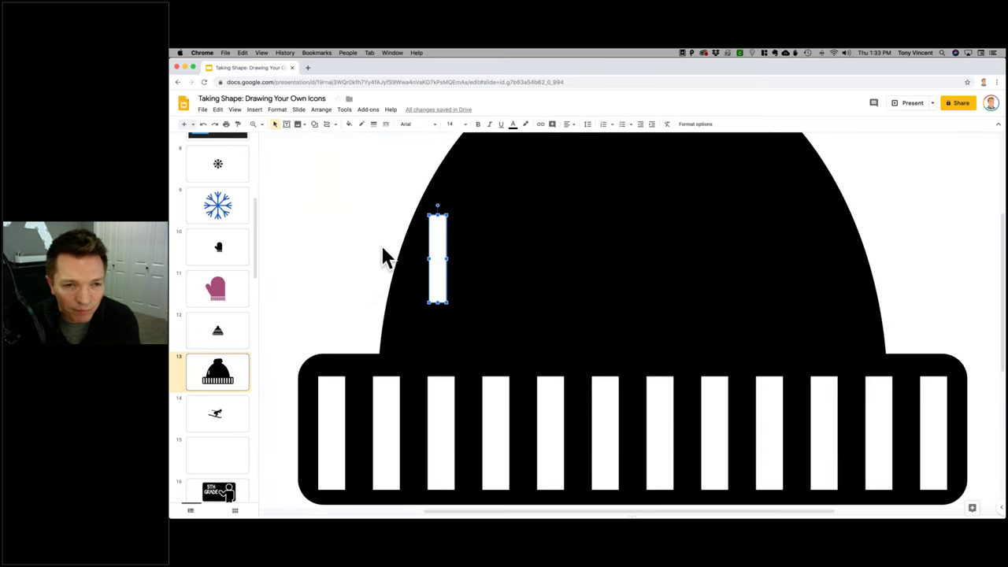
left_click(439, 203)
scroll(415, 215, "right", 1)
scroll(423, 229, "left", 1)
scroll(423, 229, "down", 1)
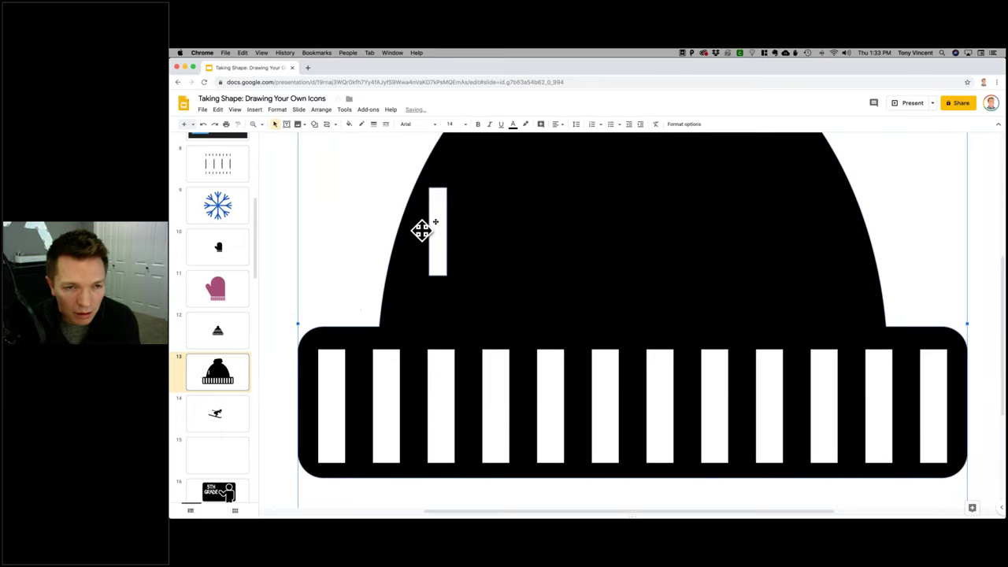
left_click(280, 193)
left_click(439, 219)
left_click_drag(438, 178, 412, 198)
left_click_drag(425, 232, 408, 245)
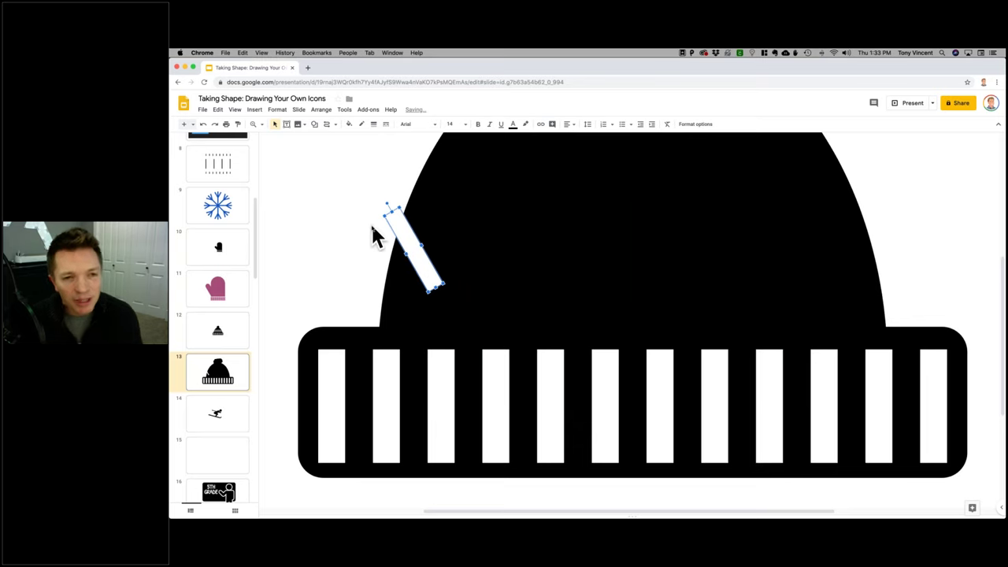
left_click(373, 228)
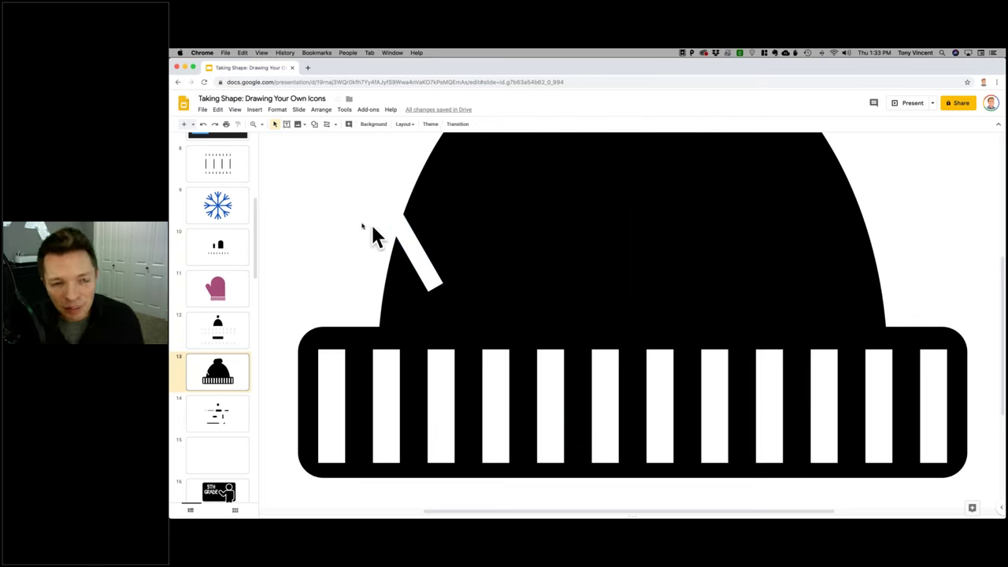
- Duplicate the tilted bar, rotate the copy the opposite way and join the lower ends into a V
left_click(412, 241)
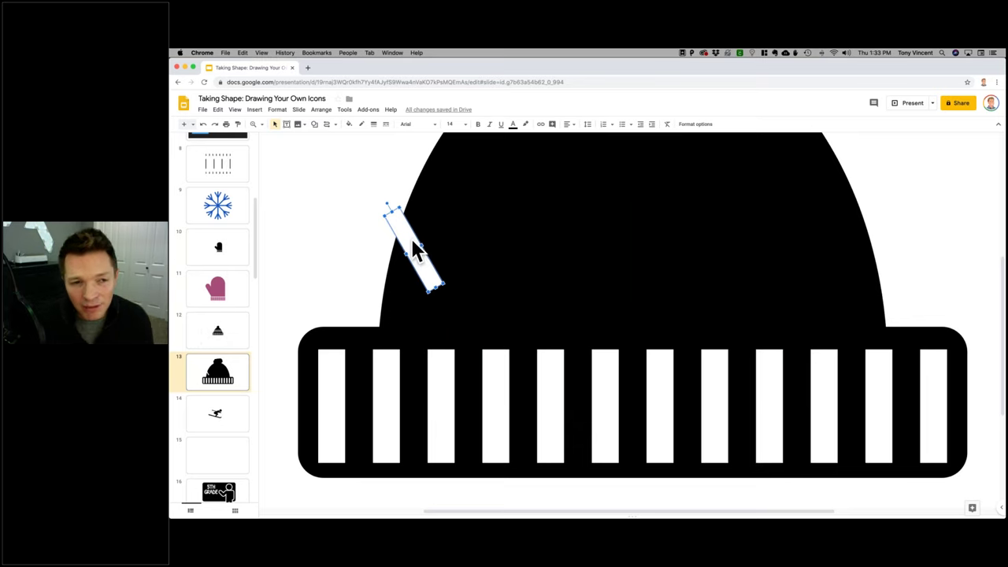
left_click(376, 247)
left_click(409, 243)
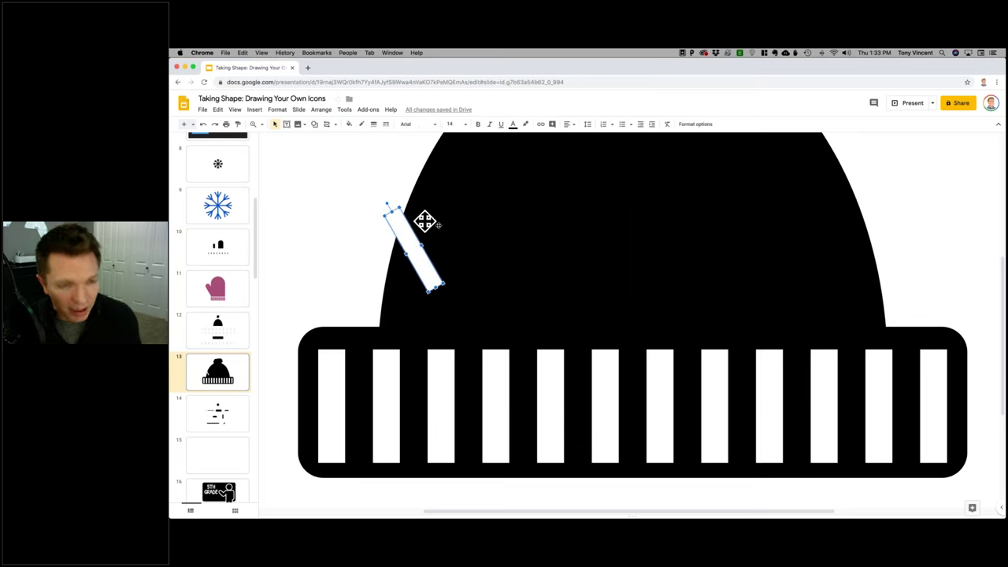
key("ctrl+z")
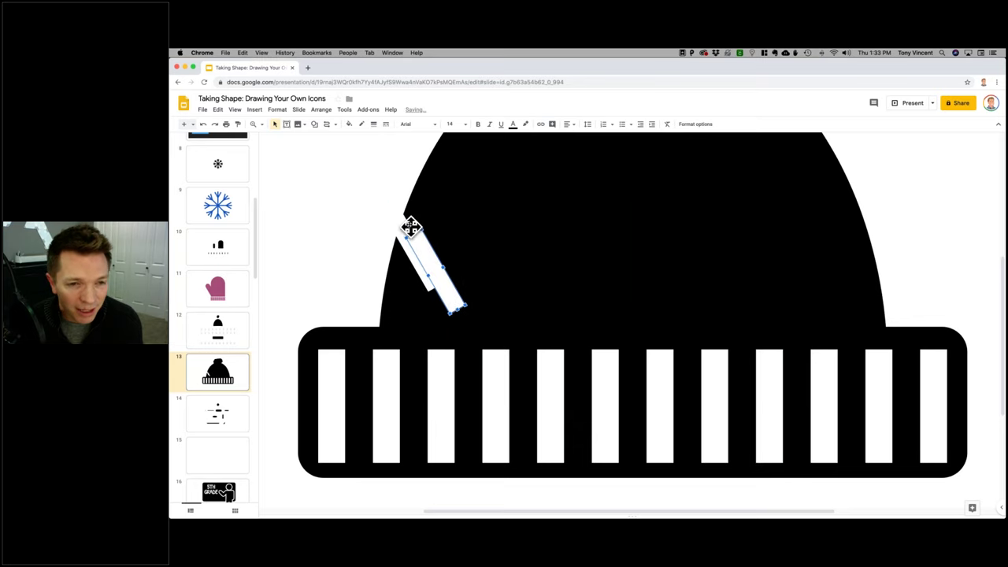
left_click_drag(412, 226, 463, 241)
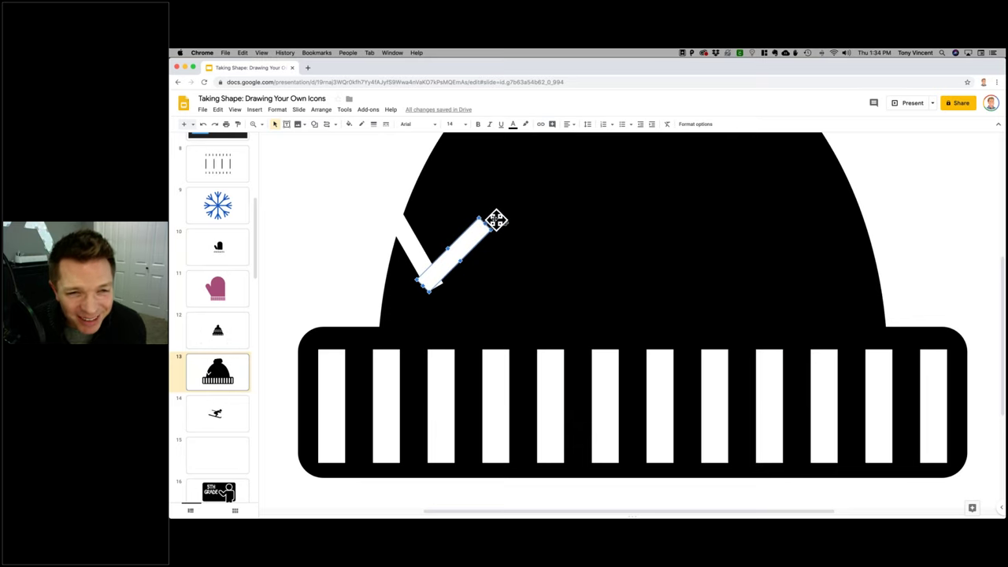
left_click_drag(462, 249, 486, 251)
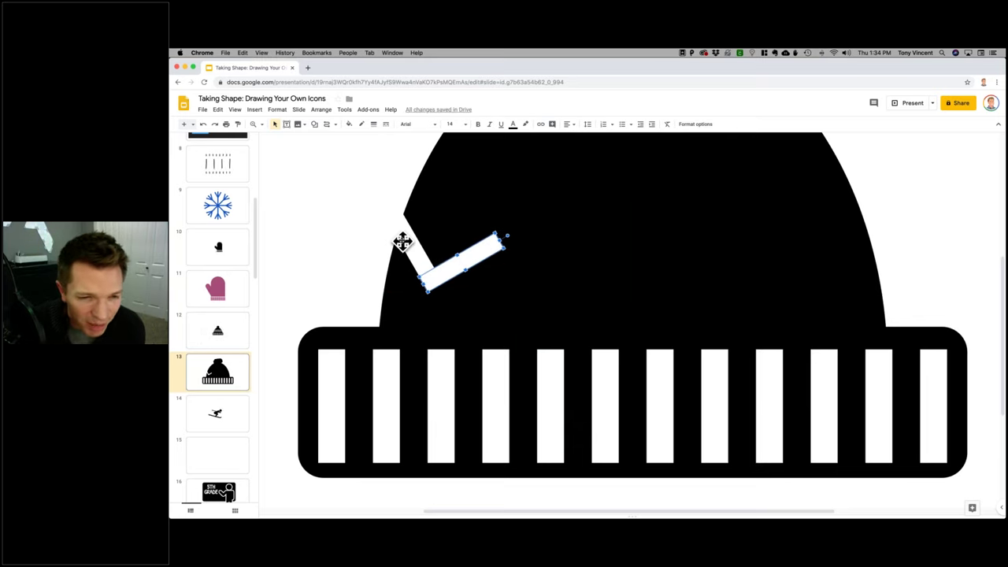
left_click(350, 261)
left_click(441, 283)
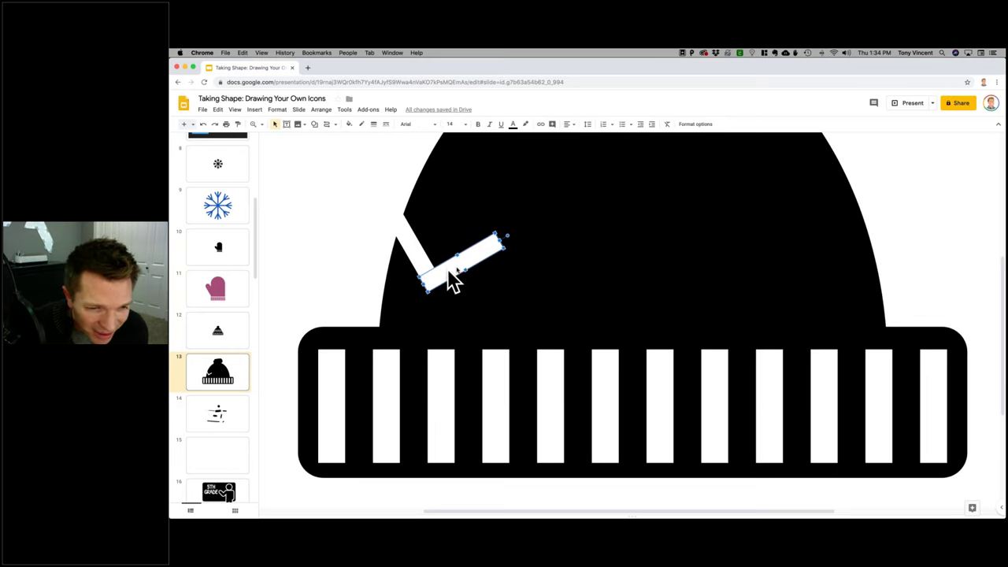
- Fit the lower end of the copied white bar flush against the first bar's lower end on the dome
left_click_drag(462, 279, 457, 270)
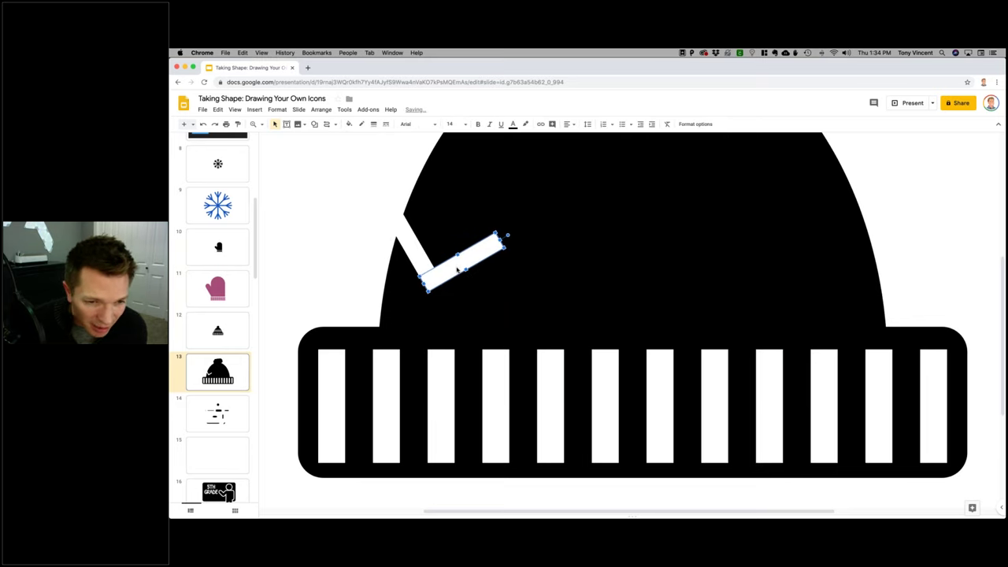
left_click(331, 272)
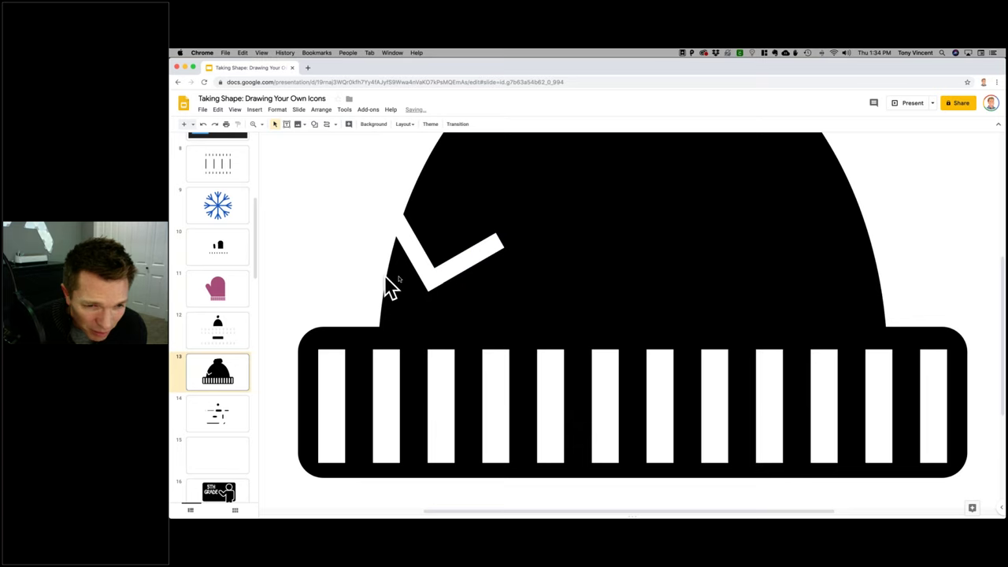
left_click(451, 265)
left_click(307, 282)
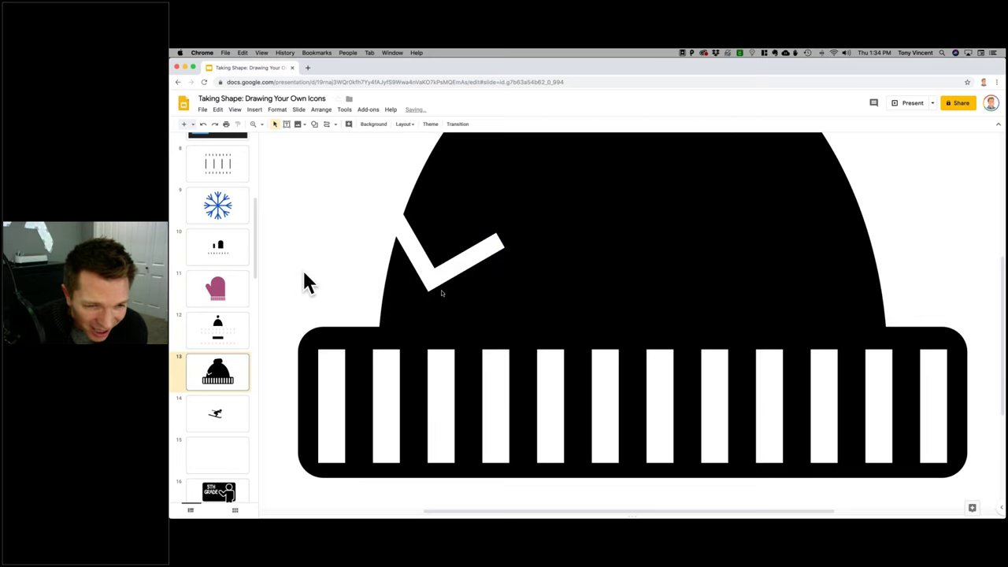
- Rotate both white bars to about 45 degrees and rejoin their lower ends into an upright, symmetrical V
left_click(423, 245)
left_click(486, 264, "shift")
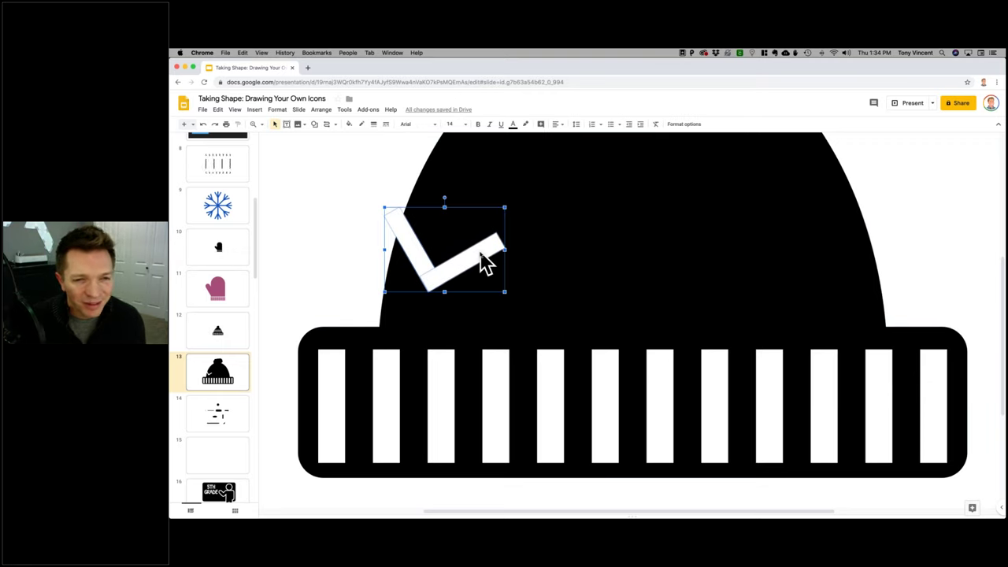
left_click(359, 231)
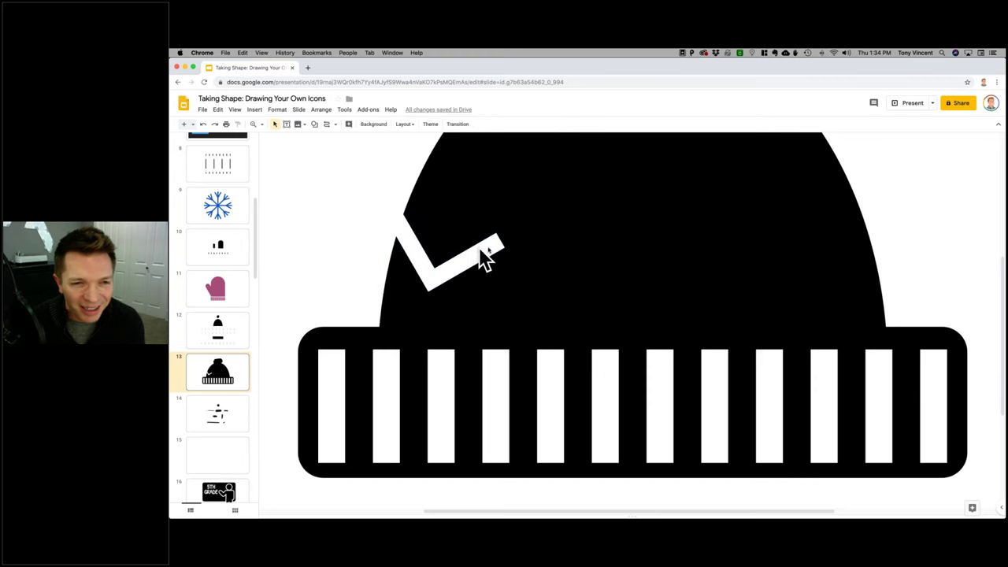
left_click(479, 246)
left_click(414, 235)
left_click_drag(402, 224, 378, 213)
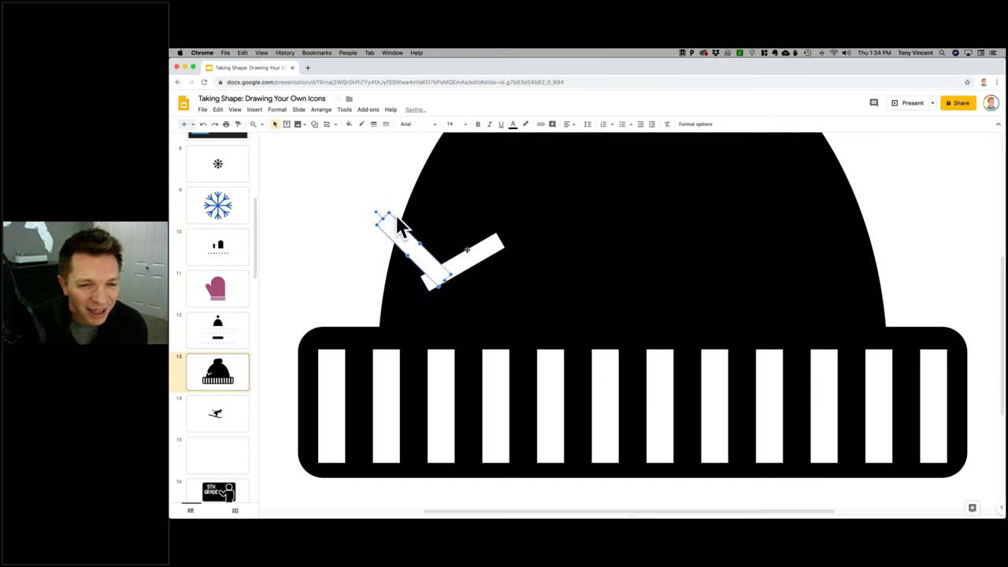
left_click_drag(476, 259, 483, 236)
left_click(315, 222)
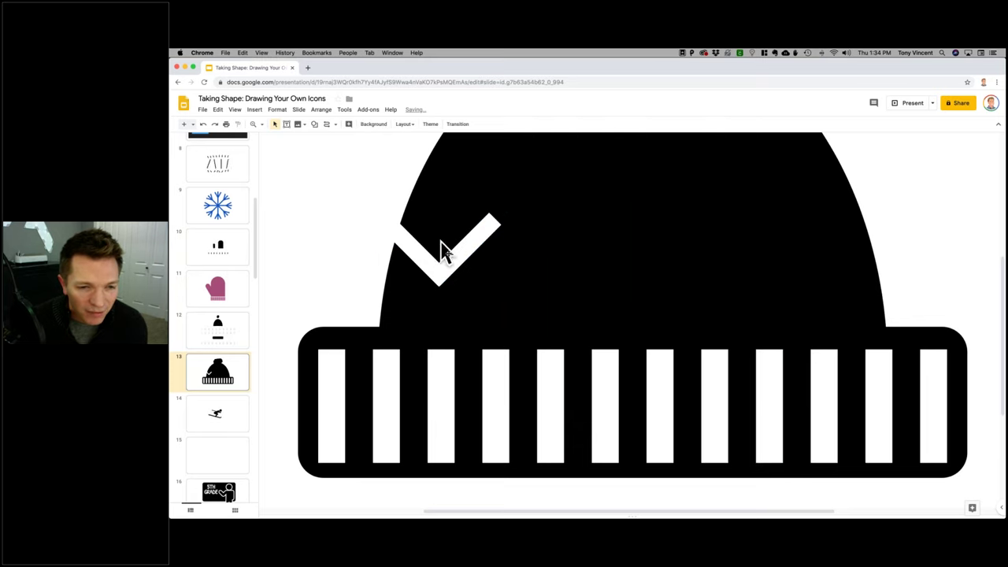
- Group the two bars as one V, duplicate it and align the copy beside the original with their upper tips joined
left_click(448, 254)
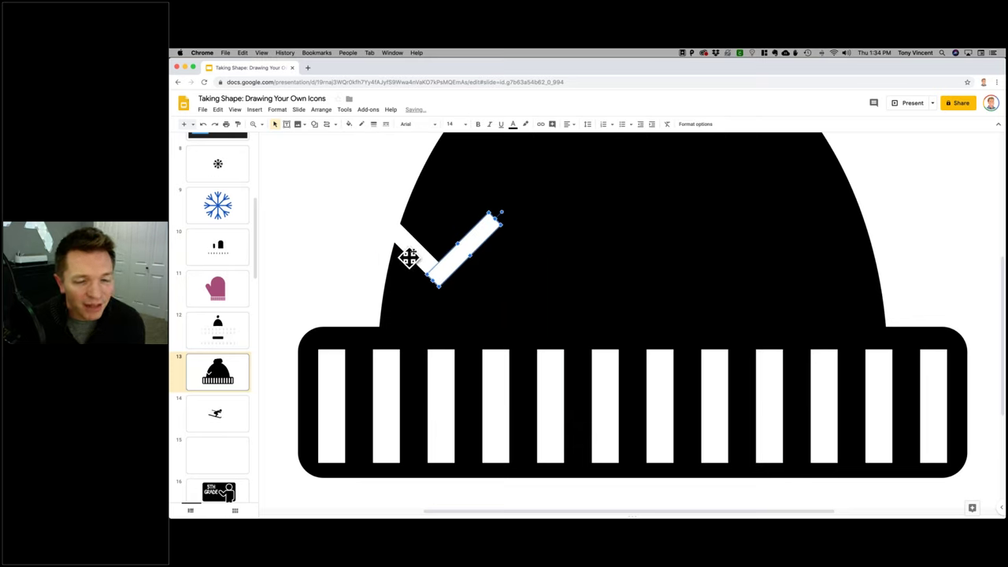
left_click(411, 255, "shift")
key("super+d")
left_click_drag(501, 252, 590, 237)
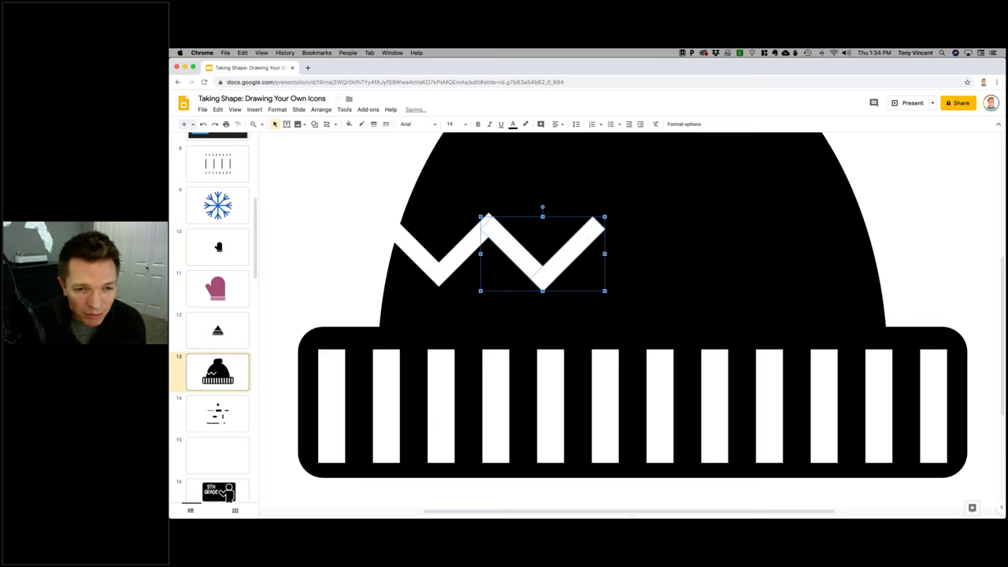
key("Left")
key("Up")
key("Left")
key("Up")
key("Left")
key("Up")
key("Left")
key("Up")
key("Up")
key("Up")
key("Up")
left_click(342, 209)
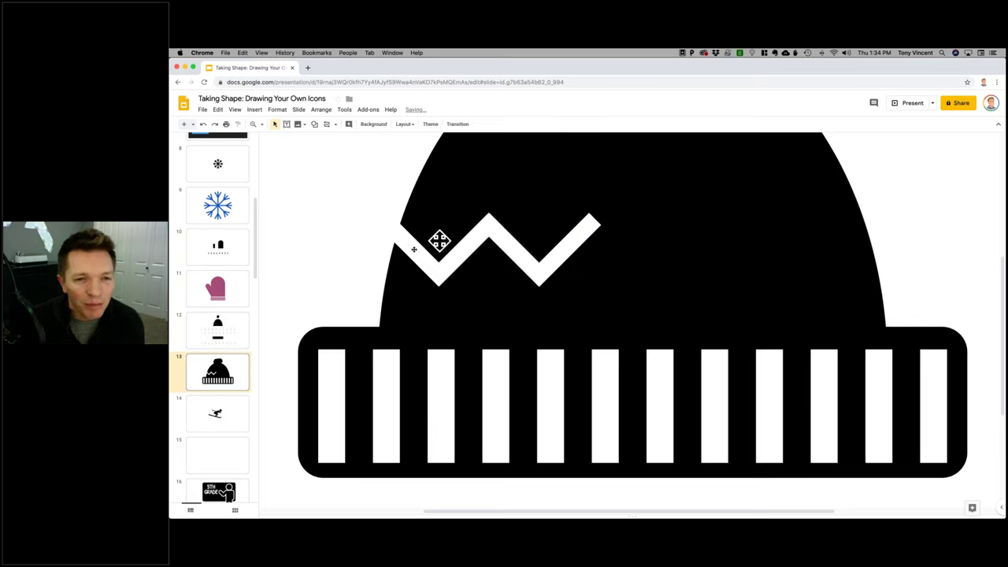
- Duplicate the pair of Vs and attach the copy to the right end to continue the zigzag across the dome
left_click(472, 247)
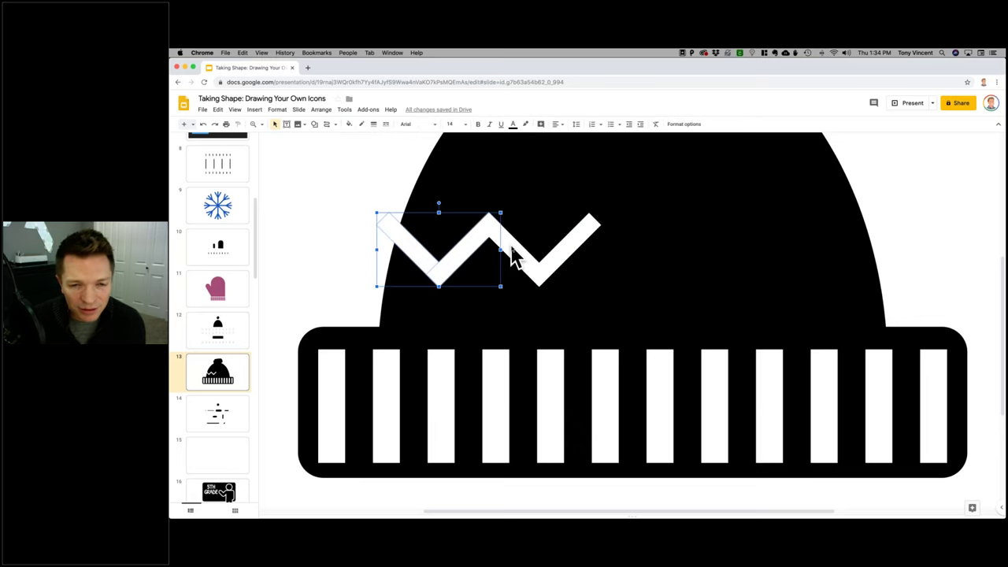
left_click(565, 248, "shift")
key("ctrl+d")
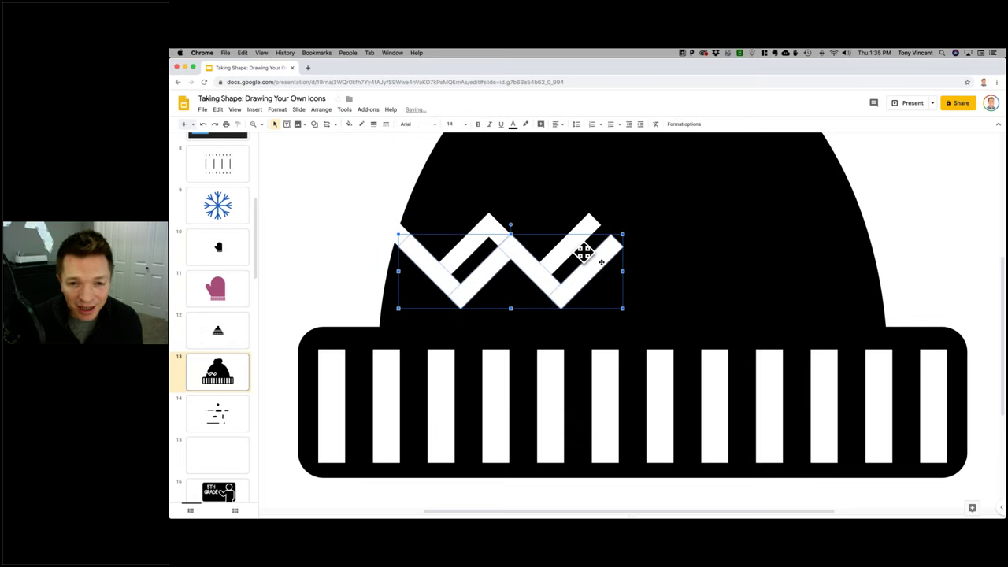
left_click_drag(601, 263, 798, 246)
key("Left")
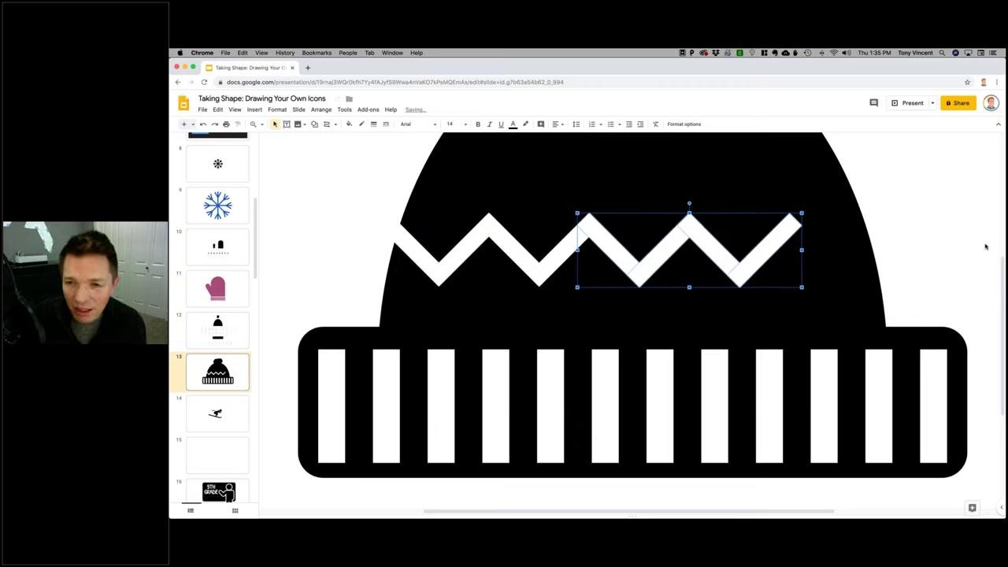
left_click(985, 247)
- Duplicate the rightmost V and join the copy to the zigzag's end so it crosses the dome's right edge
left_click(711, 242)
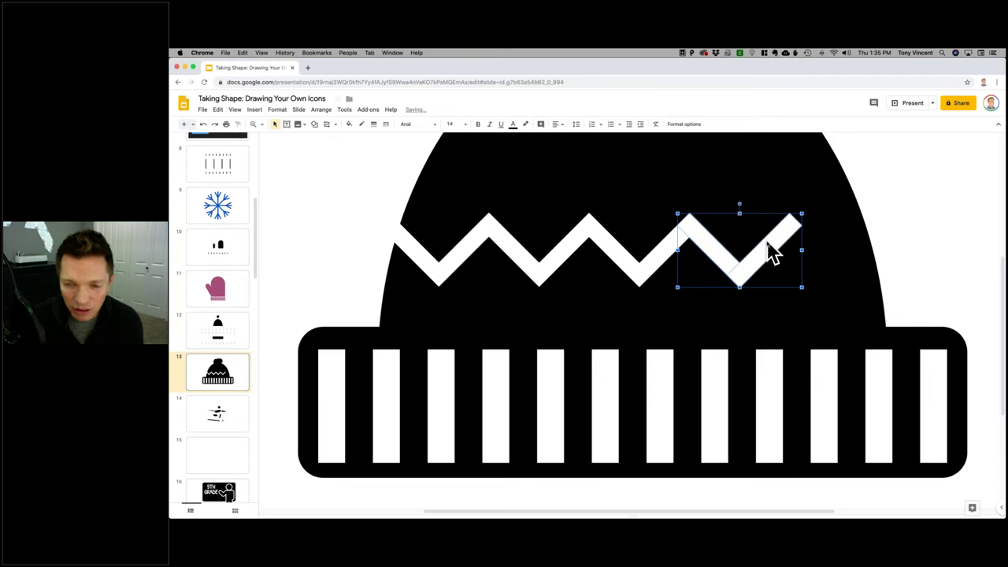
key("super+d")
left_click_drag(791, 254, 874, 236)
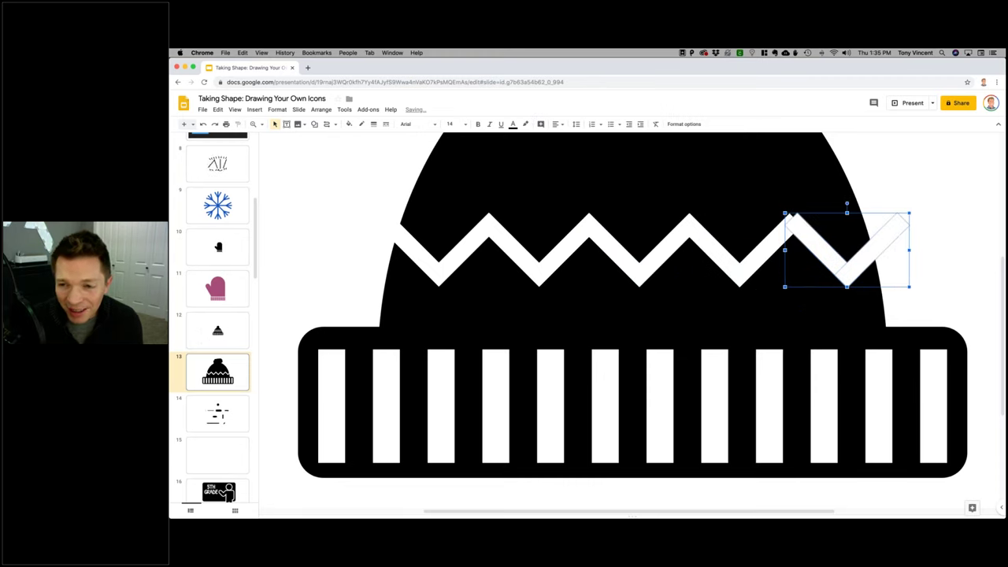
key("Left")
key("Left")
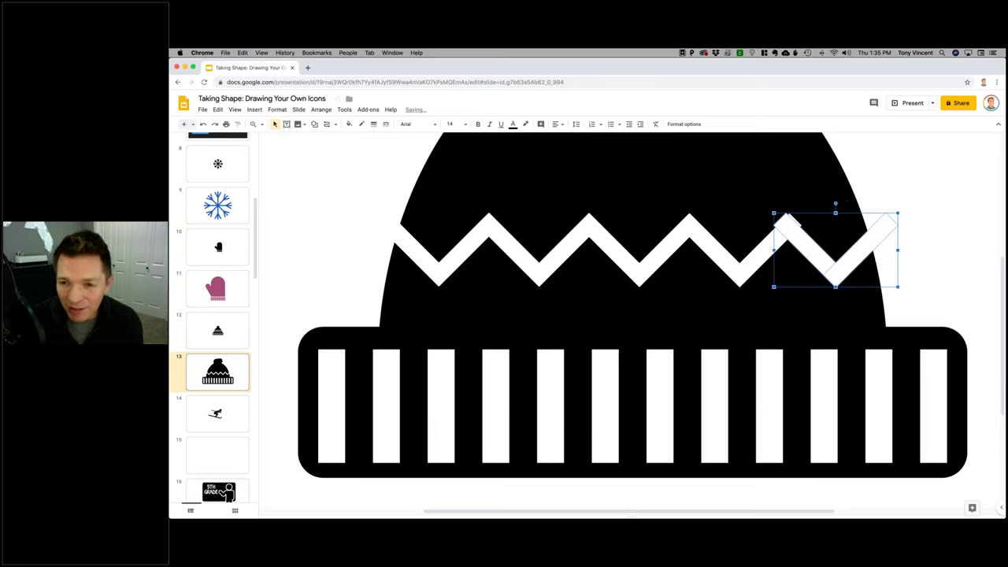
key("shift+Right")
key("shift+Right")
key("shift+Right")
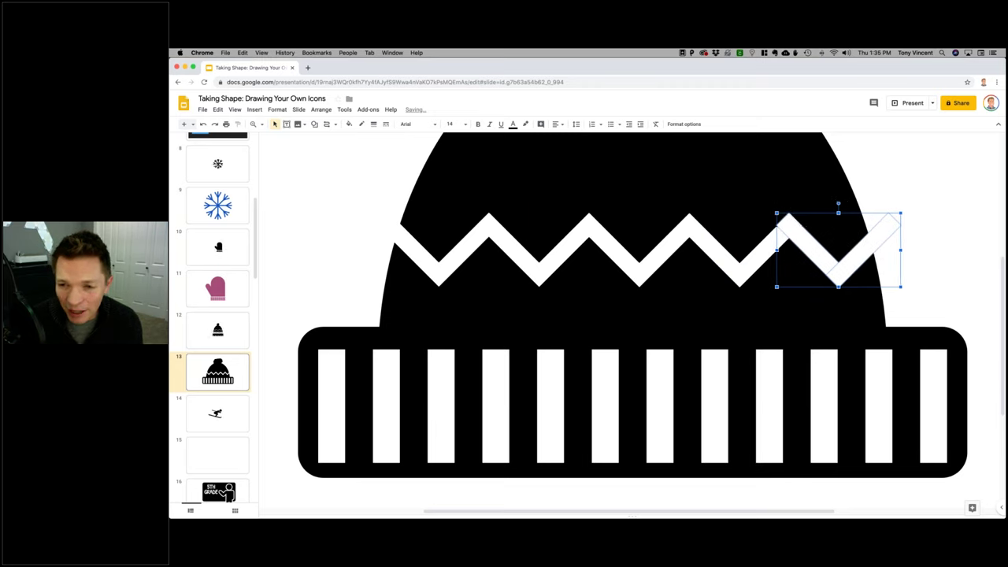
key("shift+Right")
key("shift+Right")
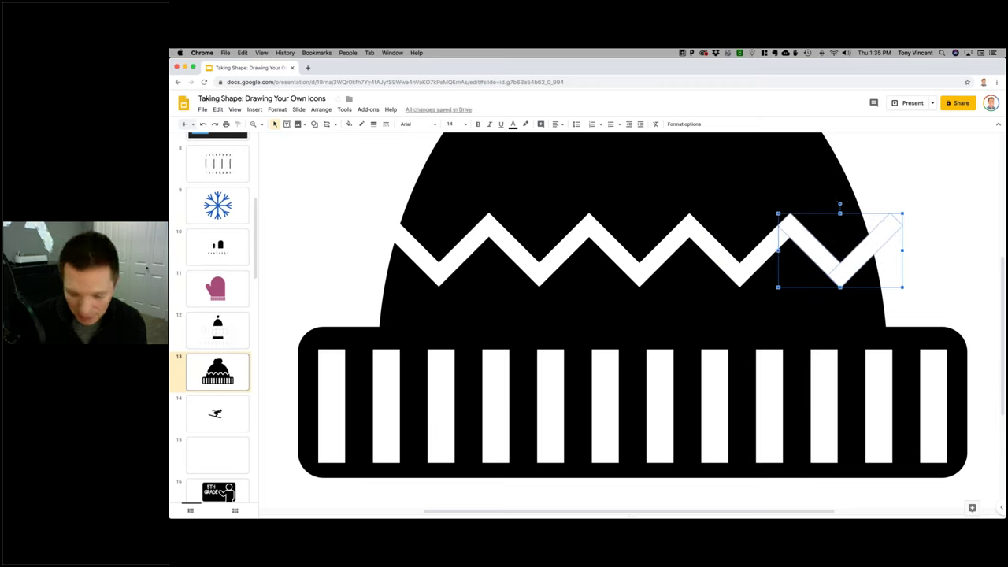
key("shift+Left")
left_click(914, 216)
- Select all the zigzag Vs without the hat and shift them slightly left to center the pattern on the dome
left_click(417, 246)
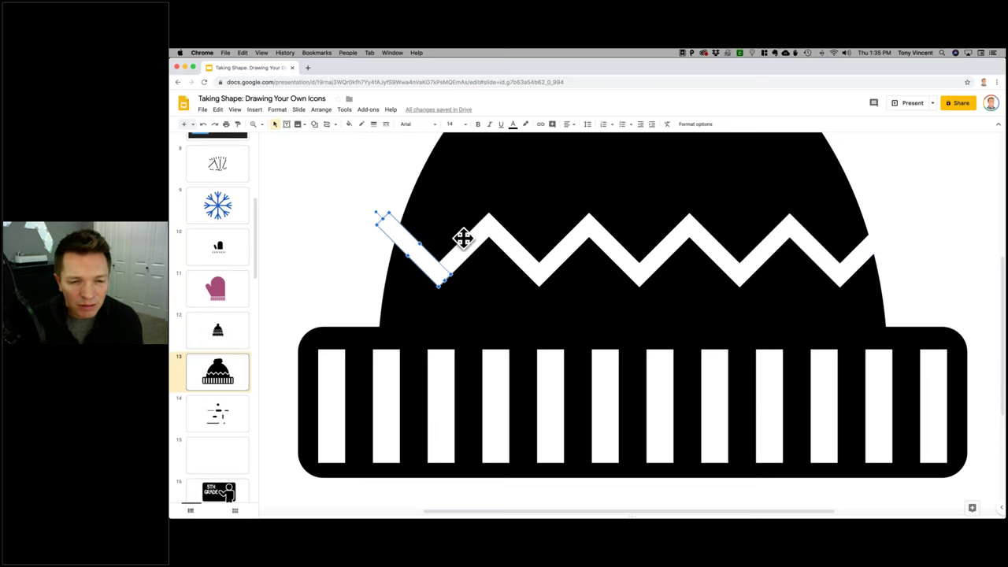
left_click_drag(329, 189, 900, 257)
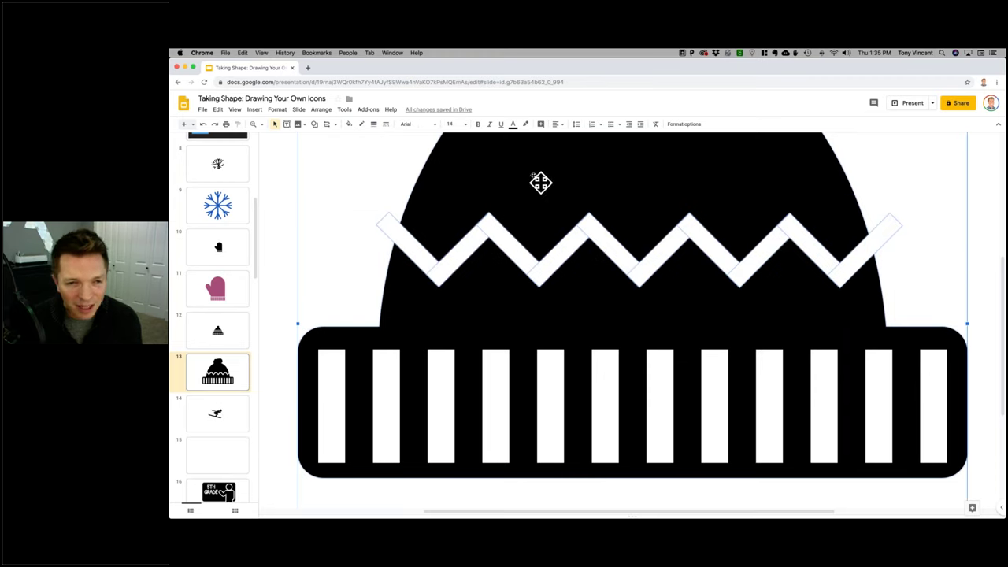
left_click(513, 170, "shift")
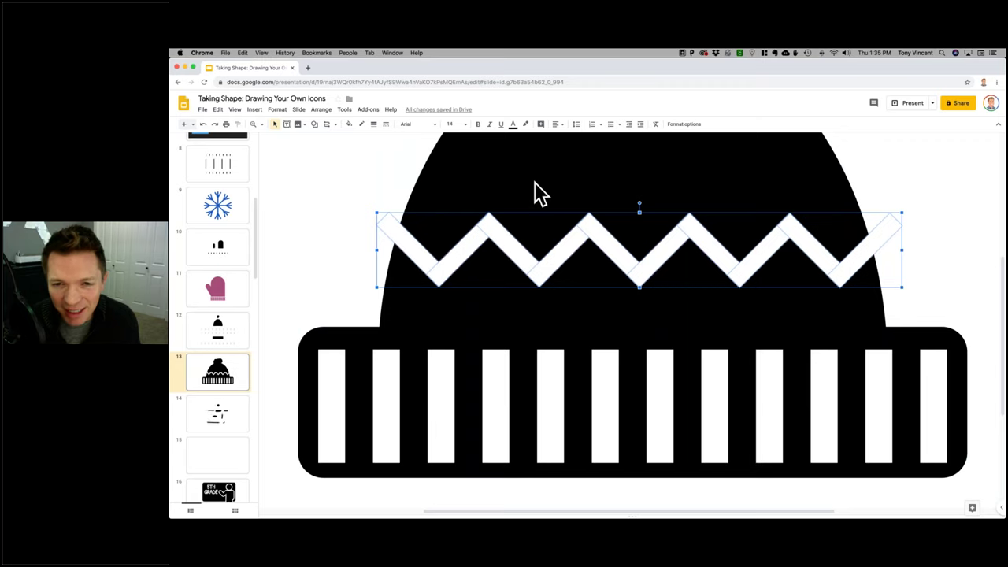
left_click_drag(666, 251, 660, 254)
scroll(663, 262, "up", 2)
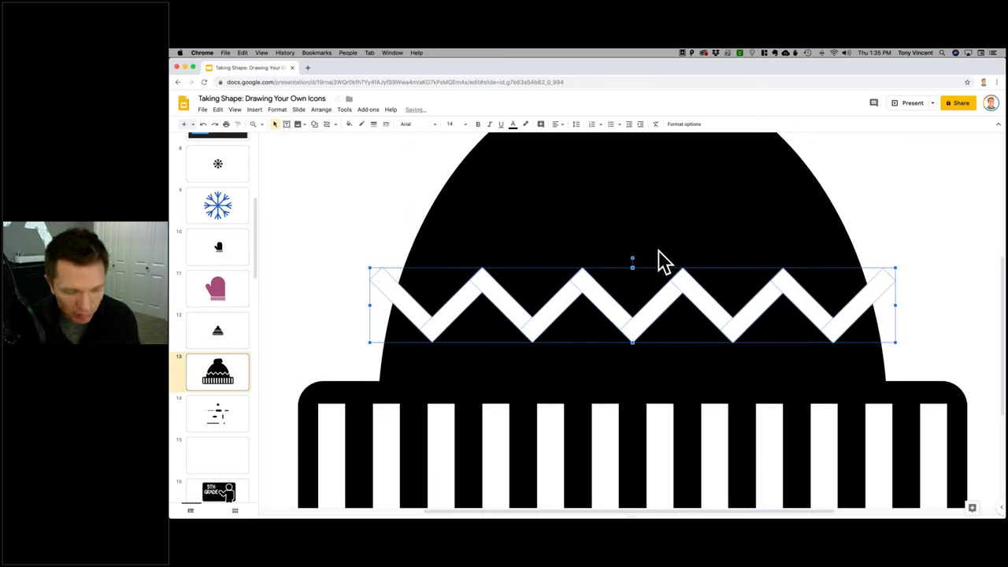
- Duplicate the whole zigzag and place the copy directly above the first as a second row, showing the full hat
key("super+d")
left_click_drag(681, 322, 662, 234)
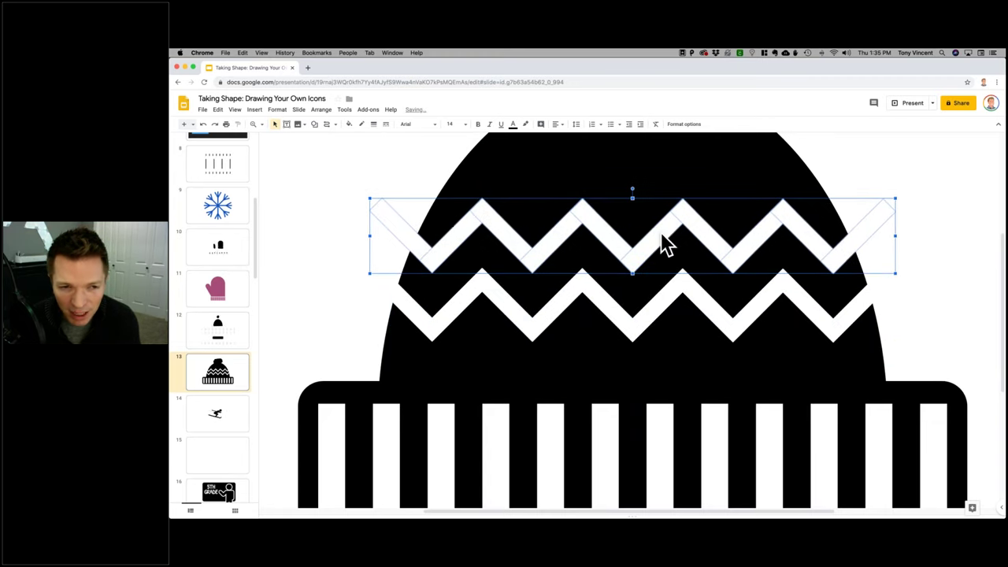
left_click(321, 163)
left_click(260, 124)
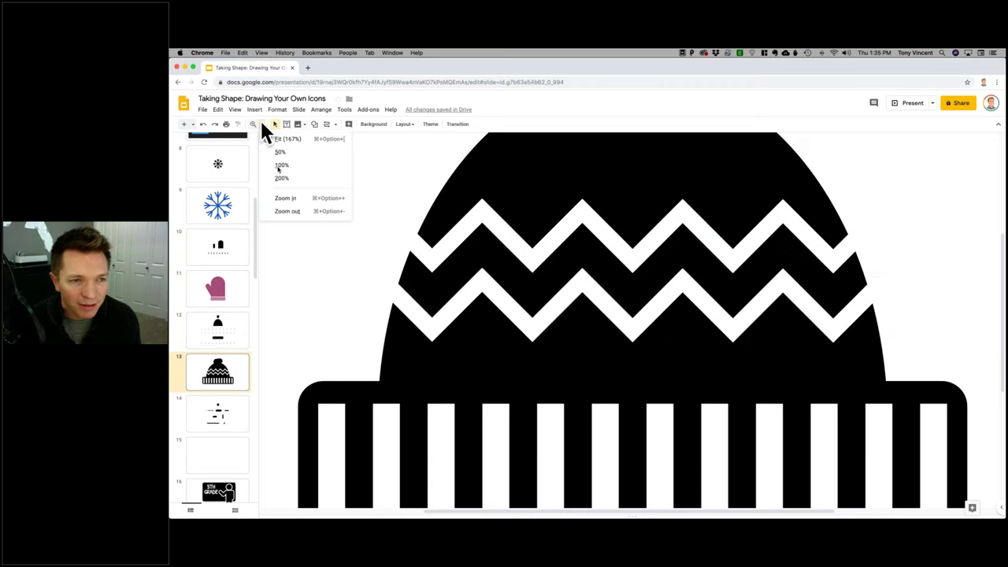
left_click(298, 210)
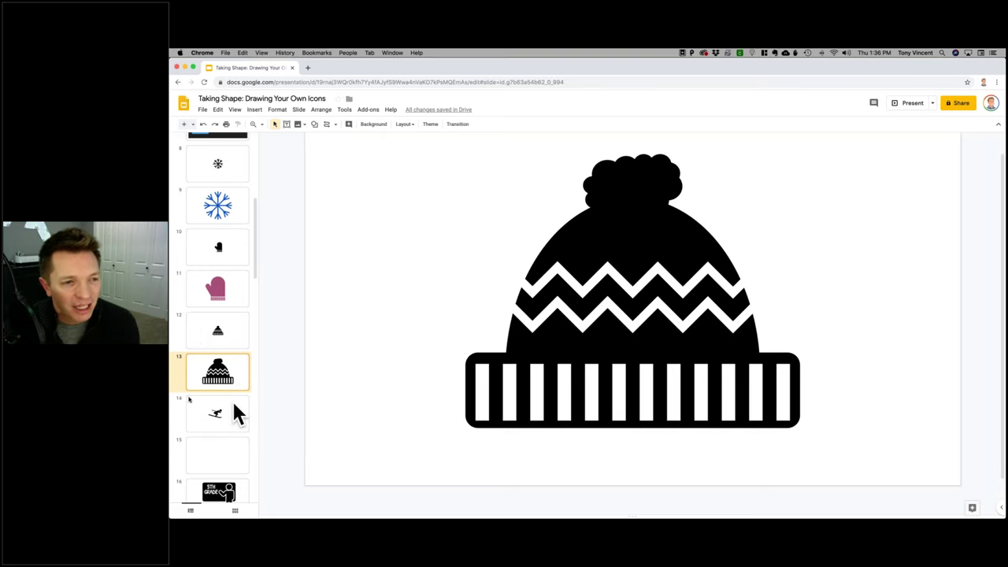
- Go to the purple mitten slide and add a drop shadow to the whole mitten
left_click(239, 292)
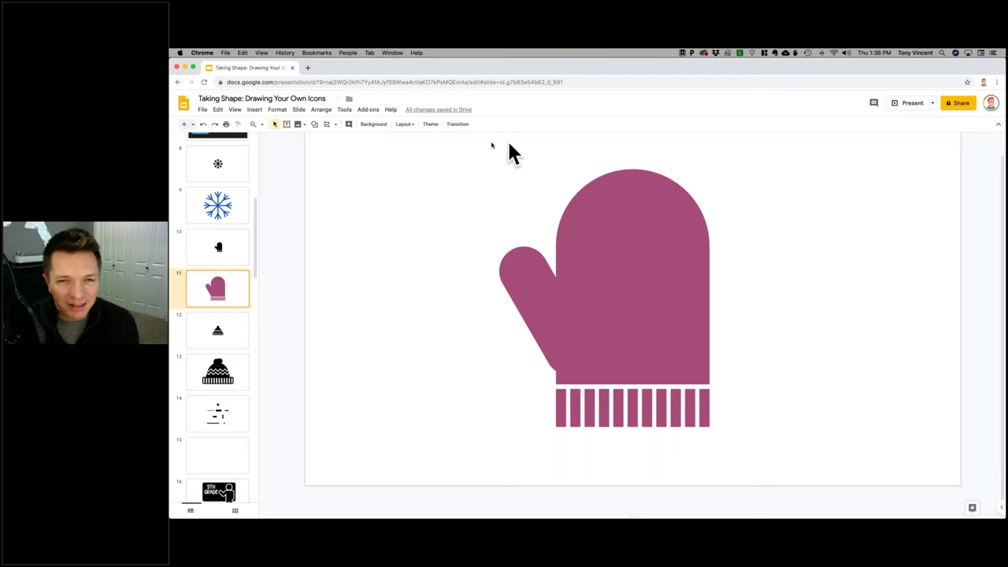
left_click_drag(468, 170, 776, 452)
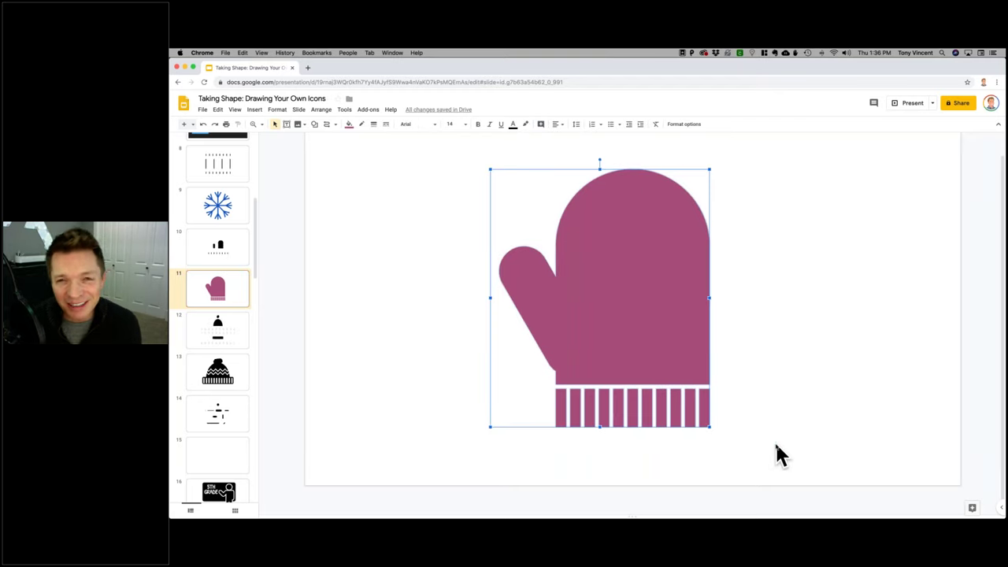
left_click(836, 207)
left_click_drag(410, 183, 749, 456)
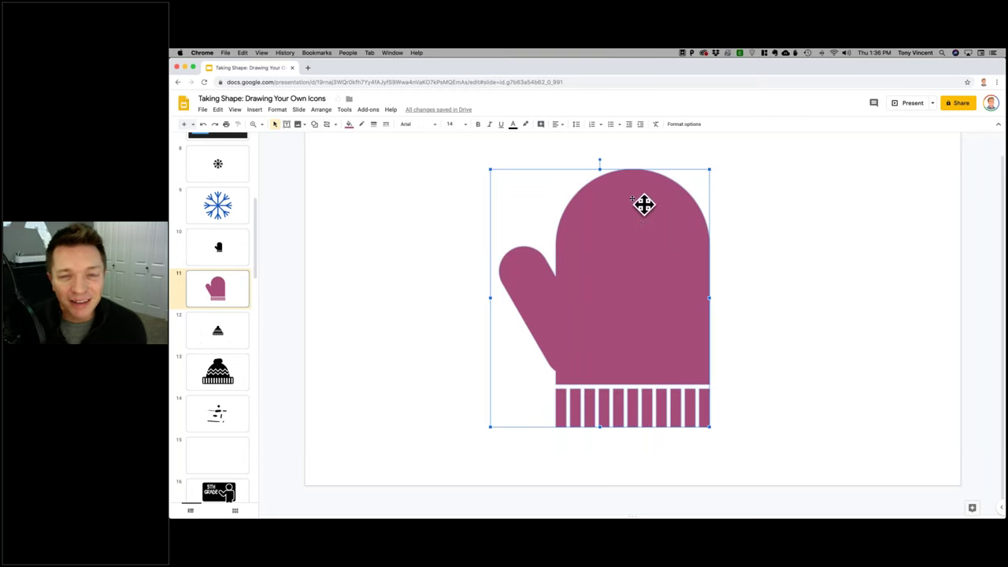
left_click(683, 124)
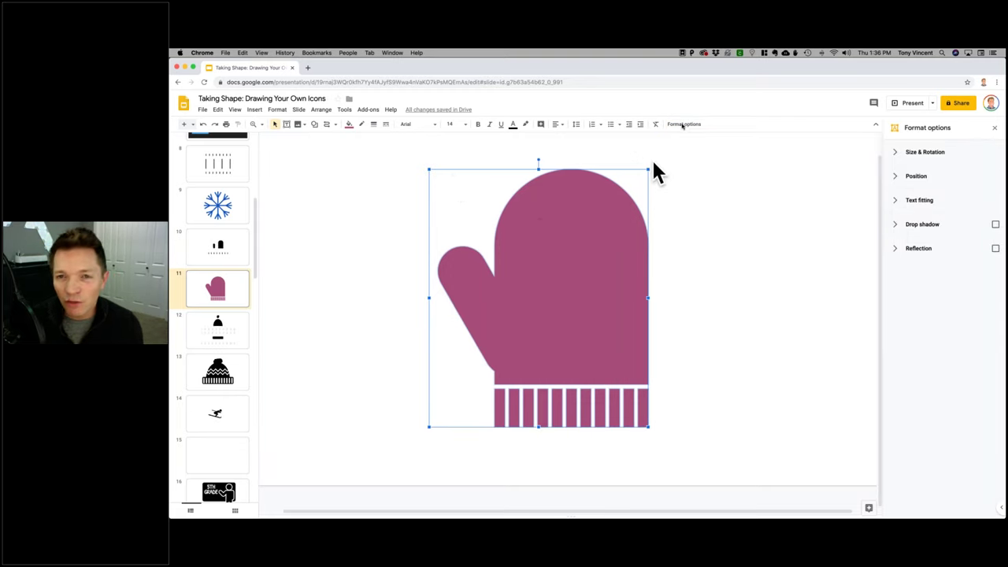
left_click(994, 224)
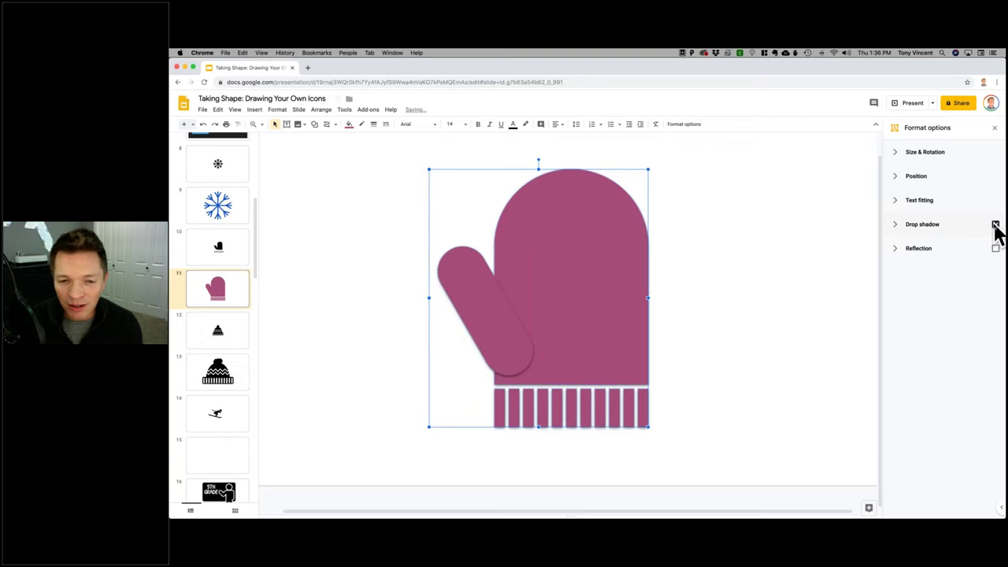
left_click(792, 260)
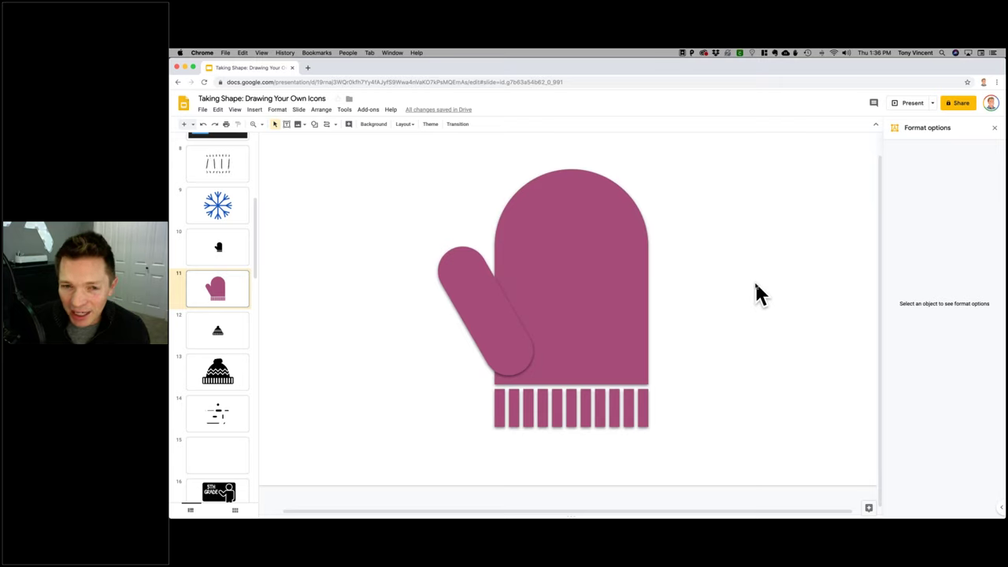
left_click(993, 129)
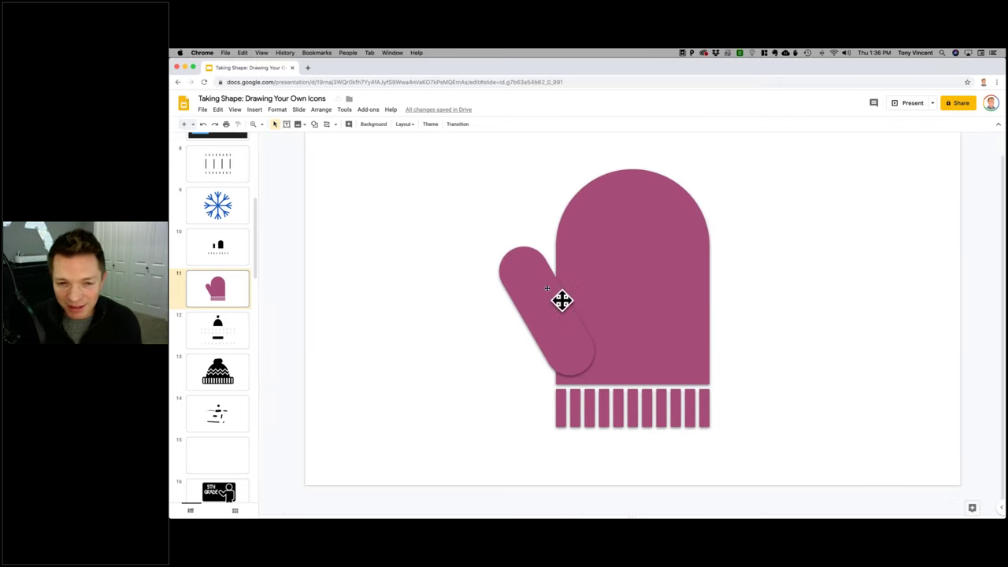
- Ungroup the purple mitten and send its thumb behind the mitten body
left_click(564, 332)
left_click(565, 331)
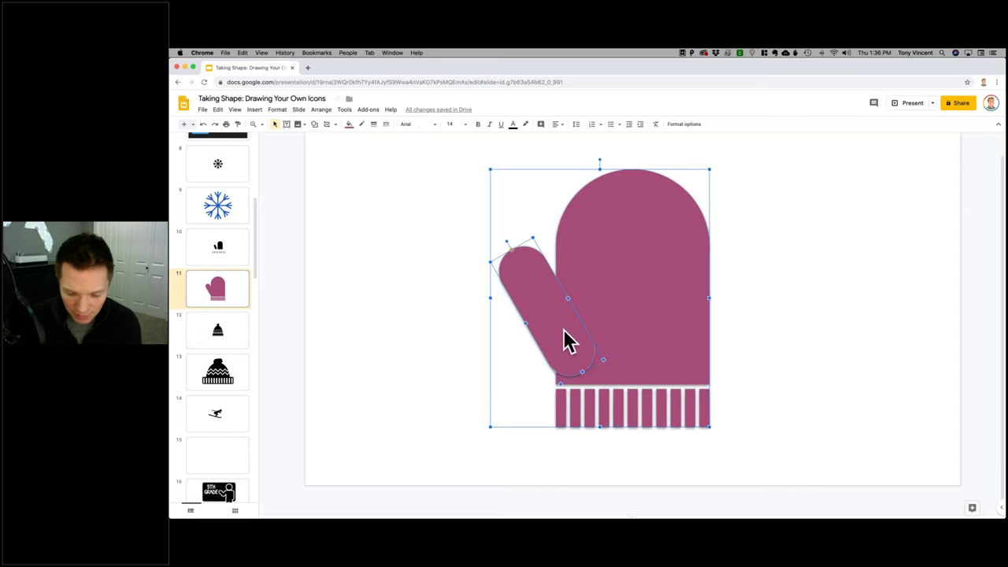
right_click(639, 283)
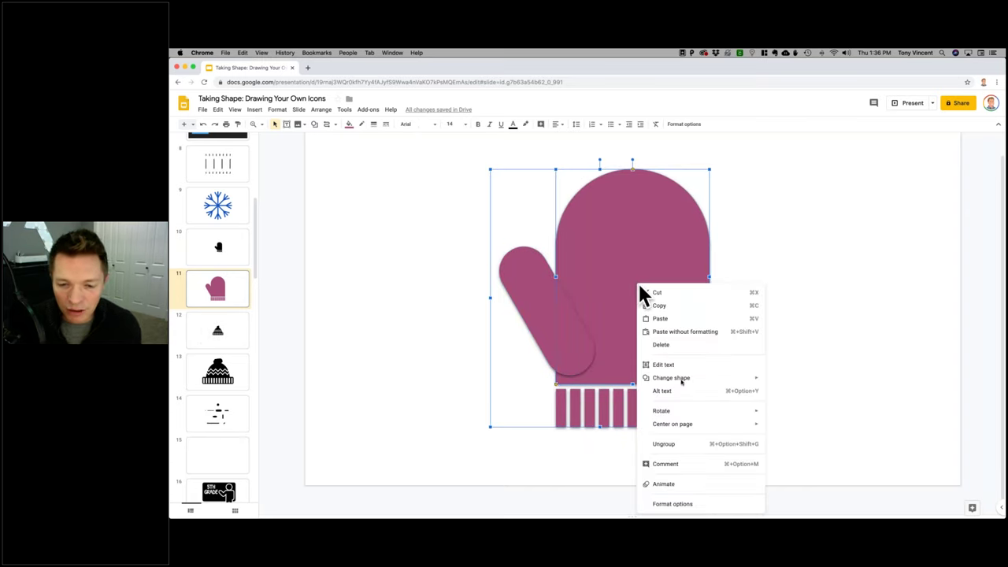
left_click(684, 443)
left_click(443, 349)
left_click(570, 345)
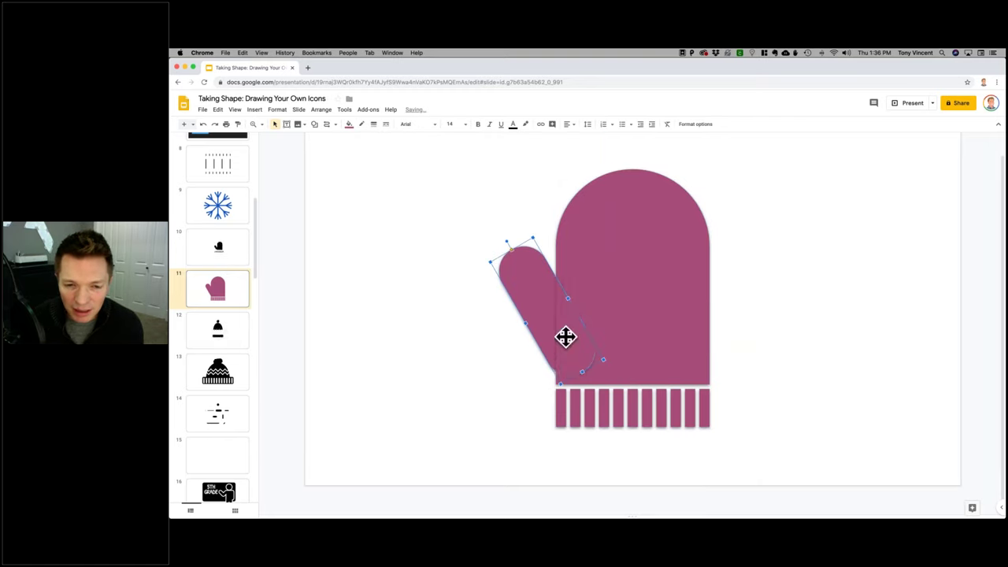
left_click(487, 365)
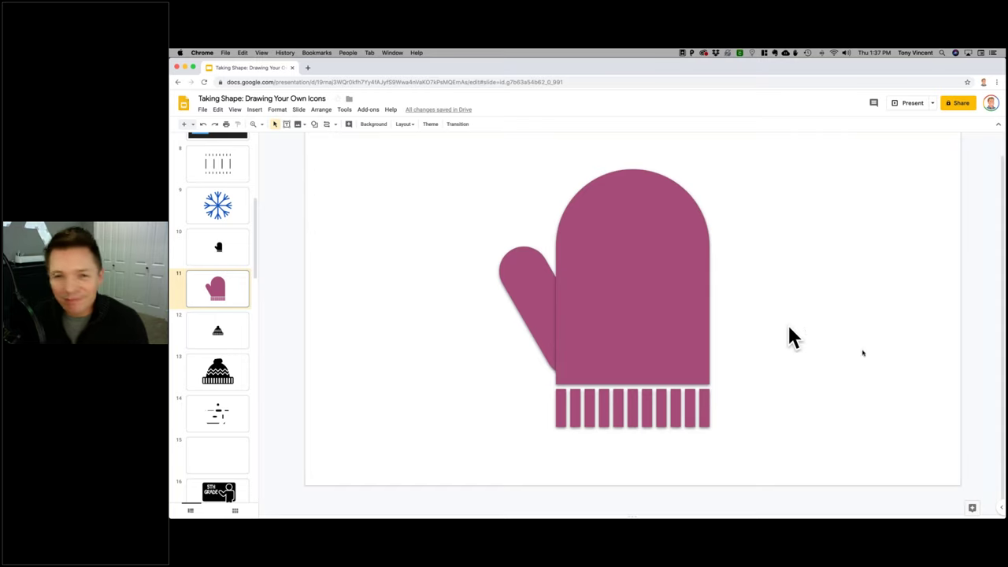
- View the finished skier icon on slide 14 and open the blank slide after it
left_click(228, 384)
left_click(234, 424)
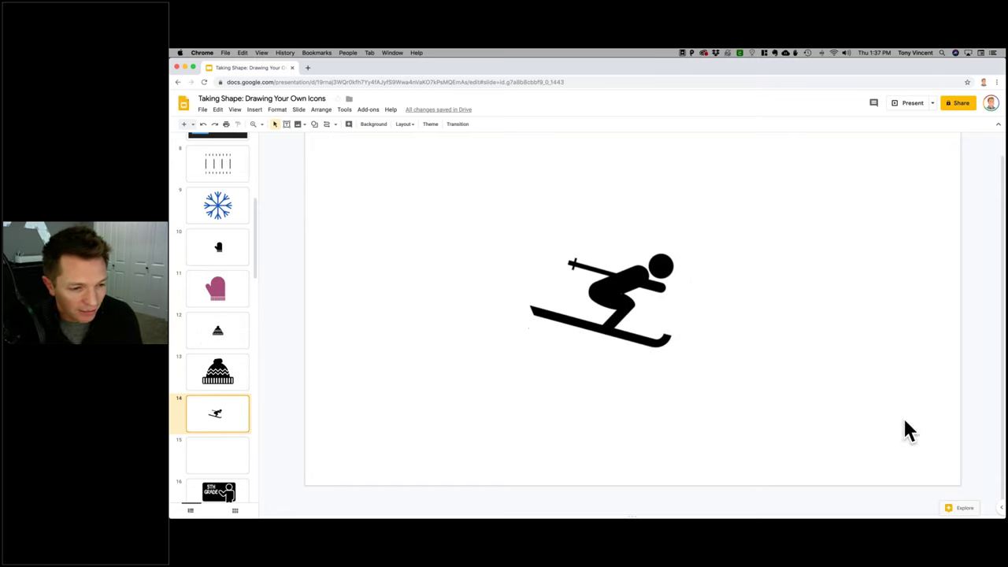
left_click(216, 461)
scroll(214, 456, "down", 5)
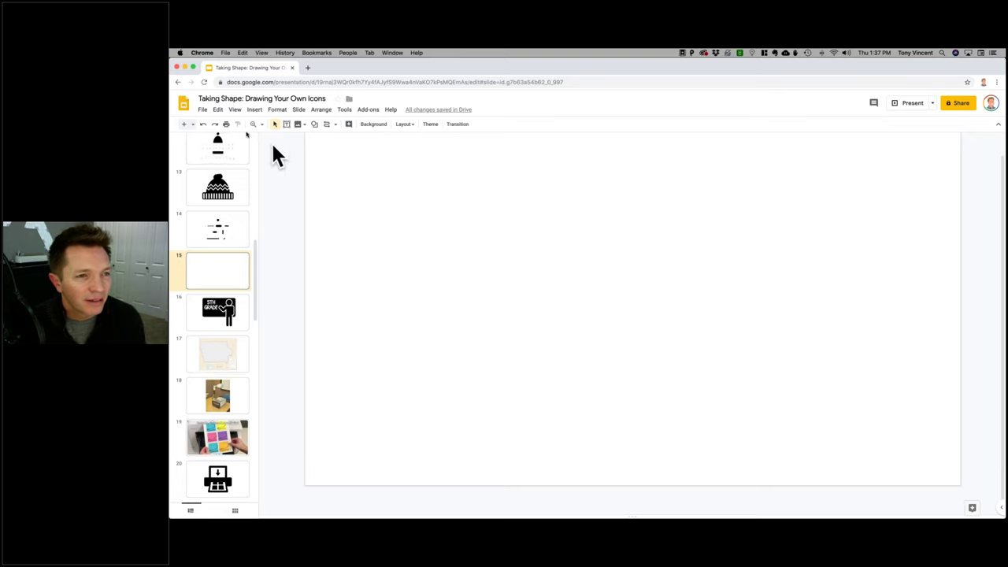
- Draw a long, thin trapezoid across the blank slide, slant its ends more strongly, shift it down and to the left, and shorten it
left_click(312, 123)
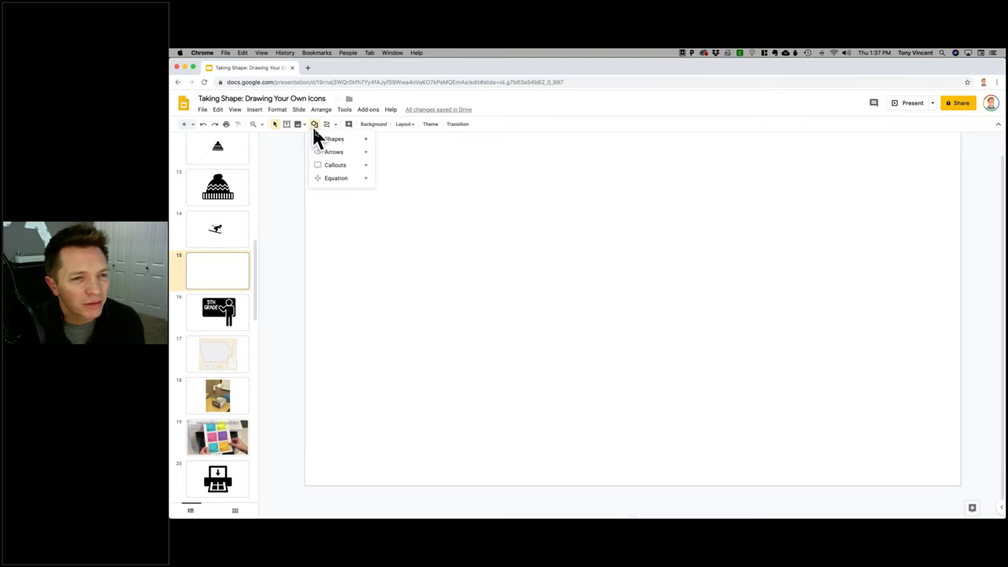
mouse_move(329, 138)
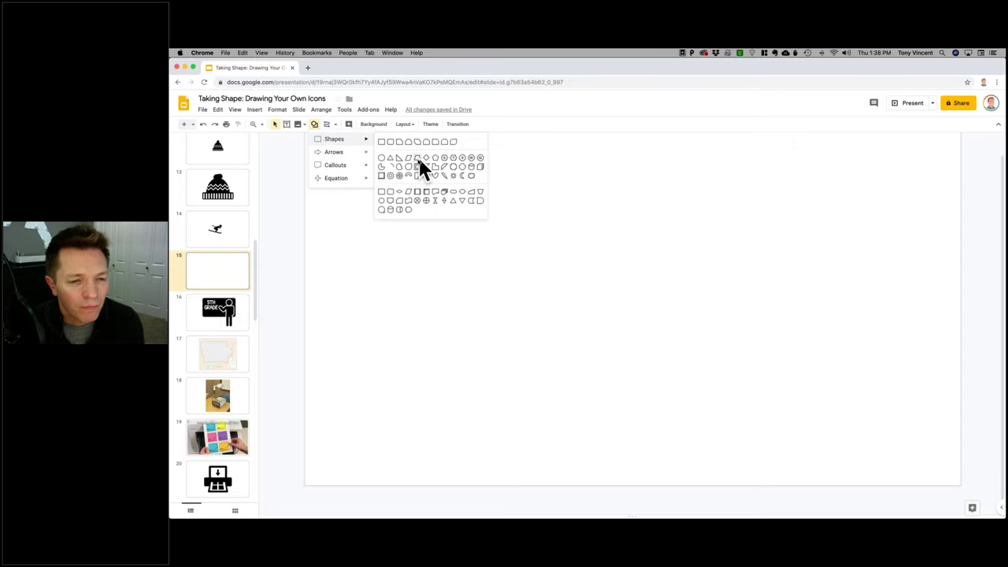
left_click(418, 158)
left_click_drag(466, 385, 867, 362)
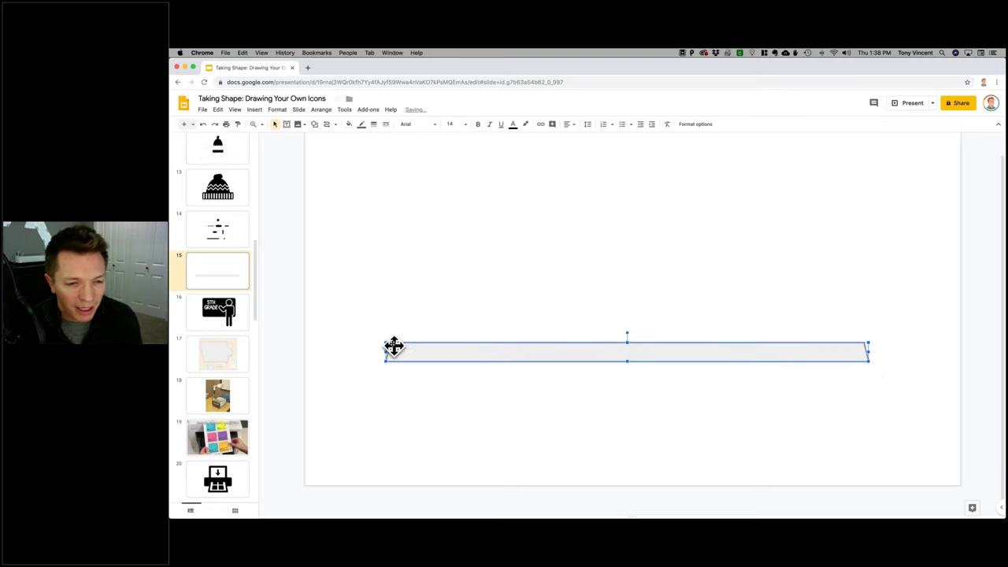
left_click_drag(392, 342, 407, 352)
left_click(512, 397)
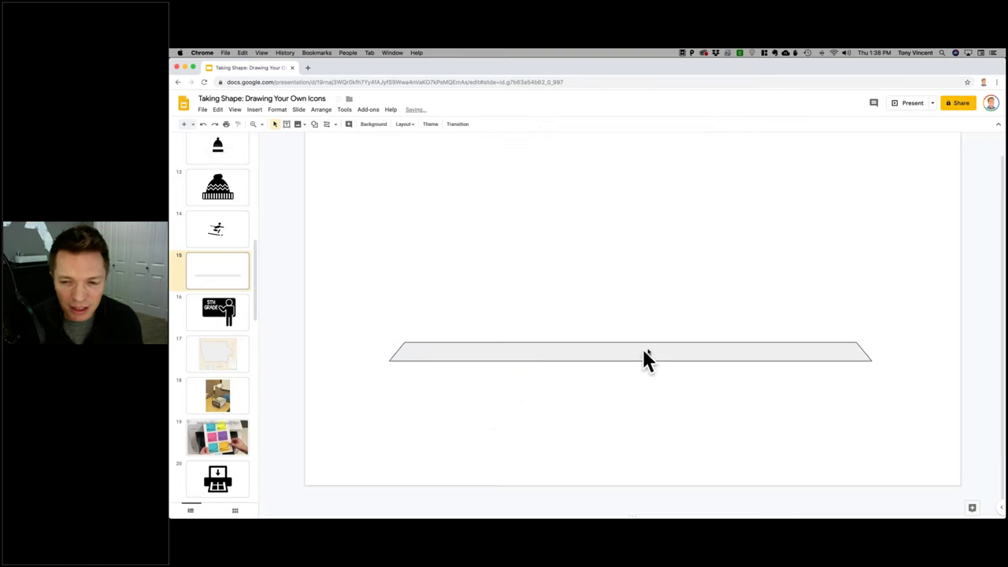
left_click_drag(637, 346, 593, 363)
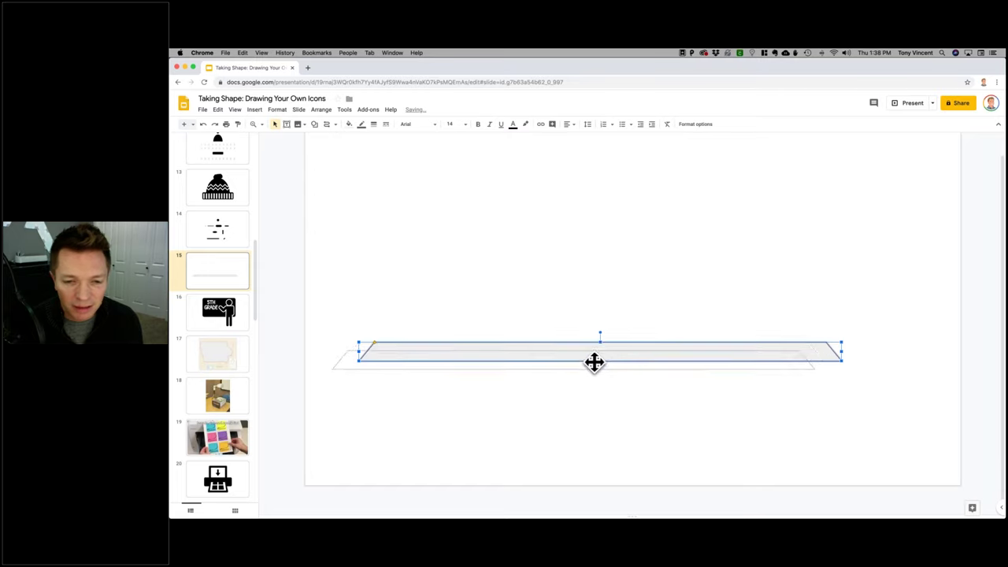
left_click_drag(757, 361, 754, 363)
left_click(771, 397)
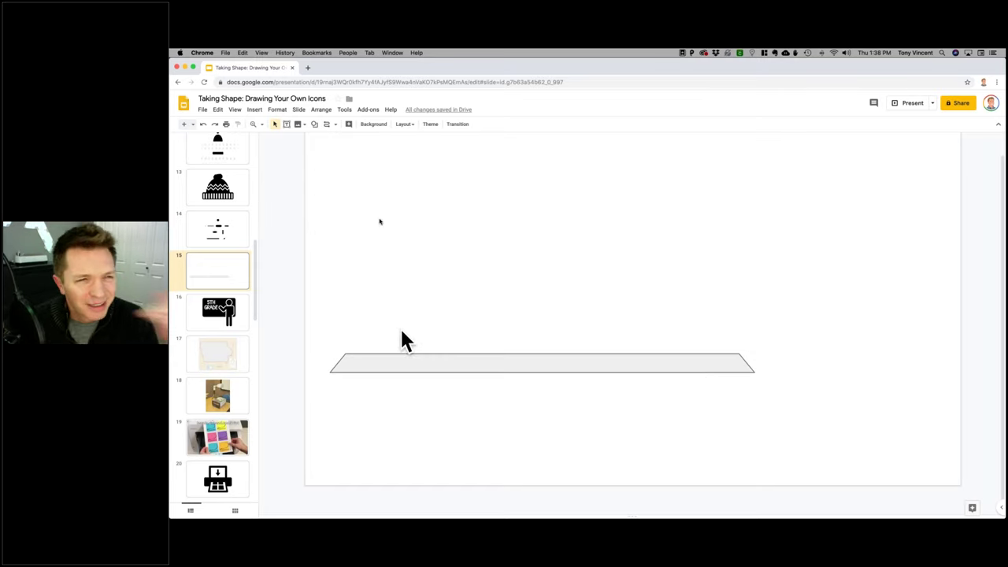
- Draw a block arc just to the right of the long trapezoid, about as wide as it is tall
left_click(316, 124)
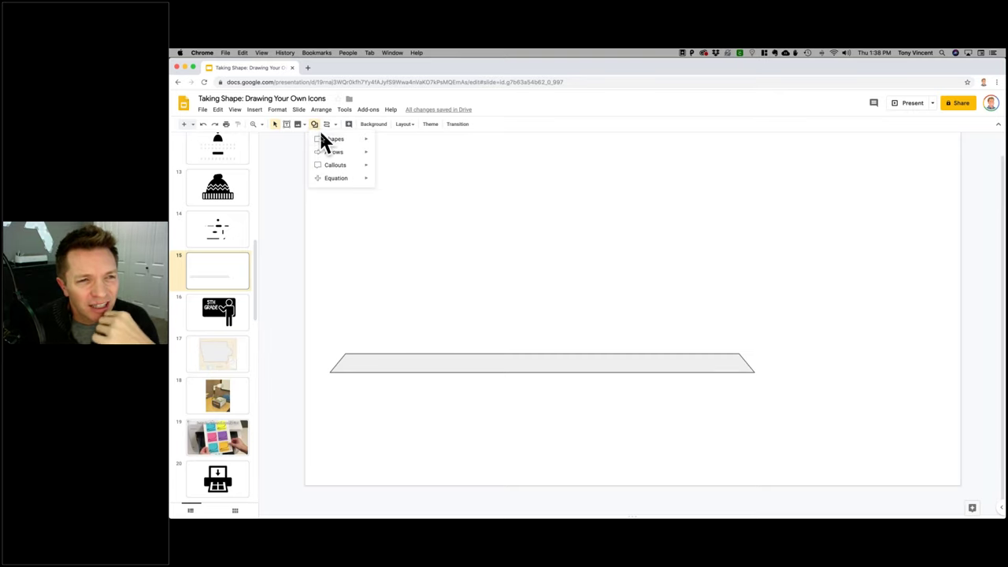
mouse_move(322, 138)
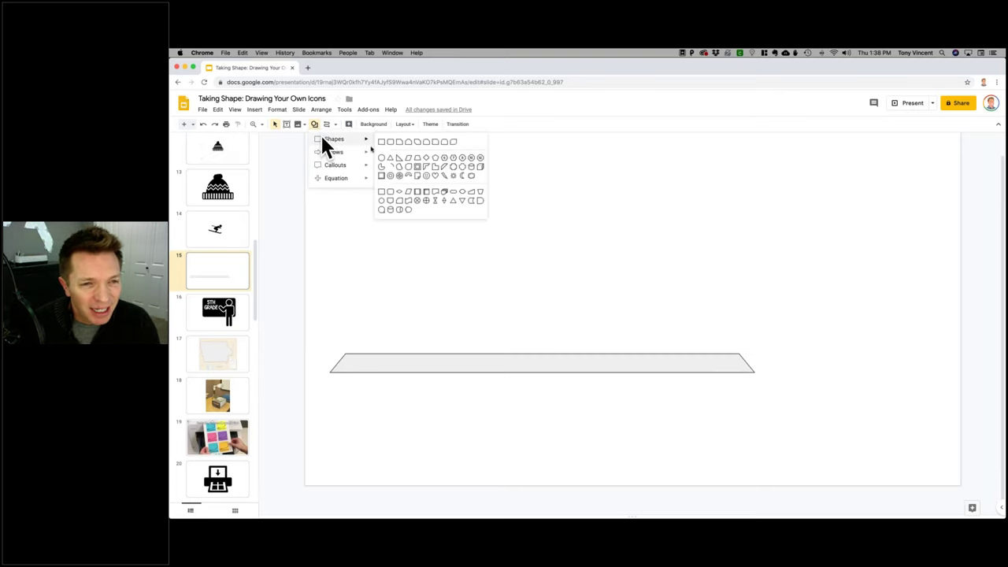
mouse_move(358, 141)
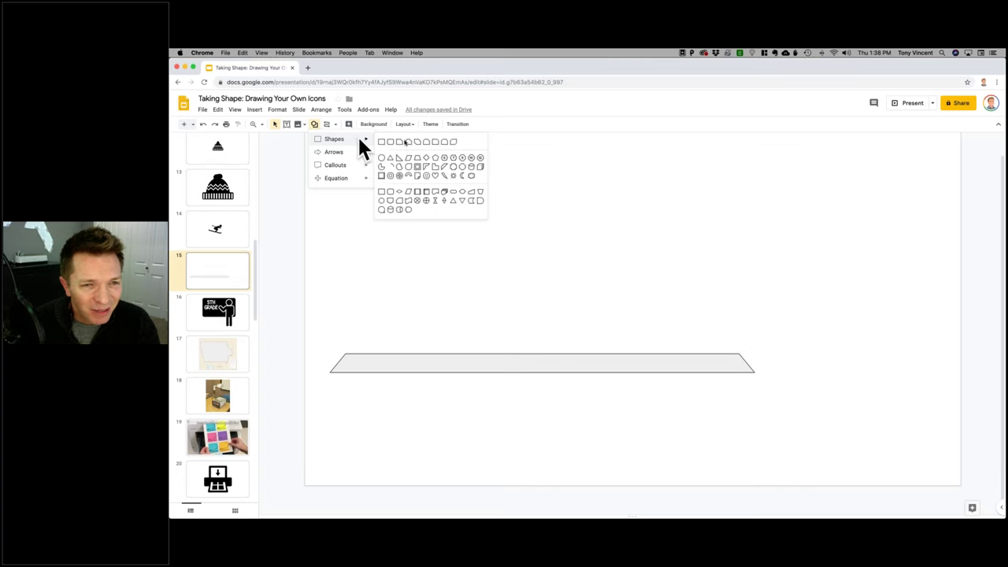
left_click(408, 176)
left_click_drag(773, 304, 859, 385)
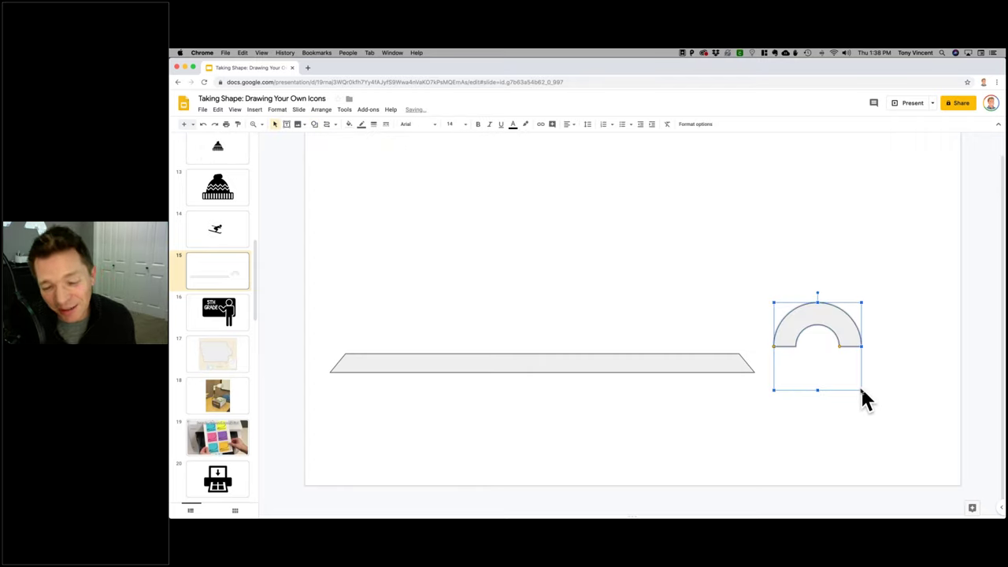
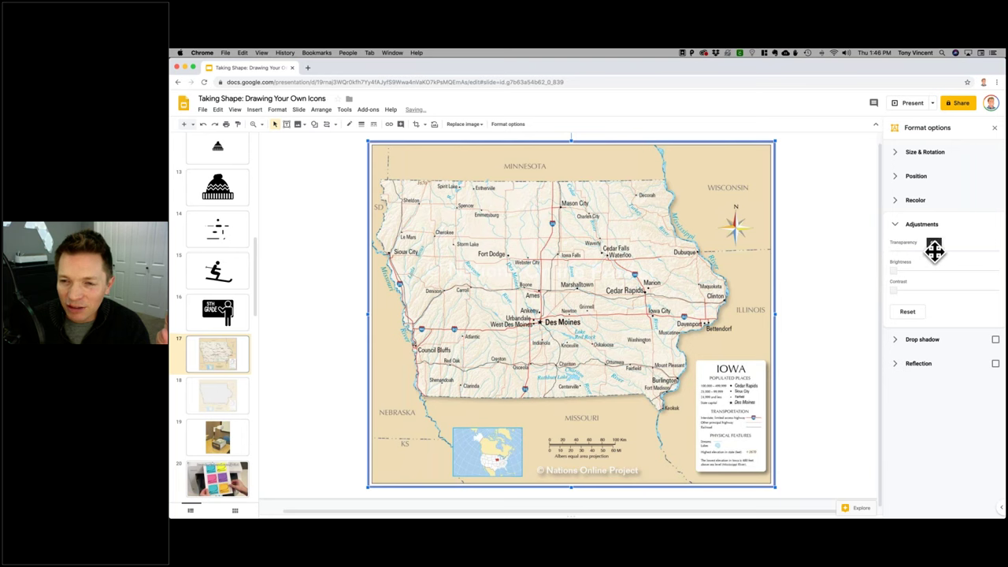
- Close the map image's format options and trace the Iowa state border with a closed polyline
left_click(994, 128)
left_click(363, 228)
left_click(334, 124)
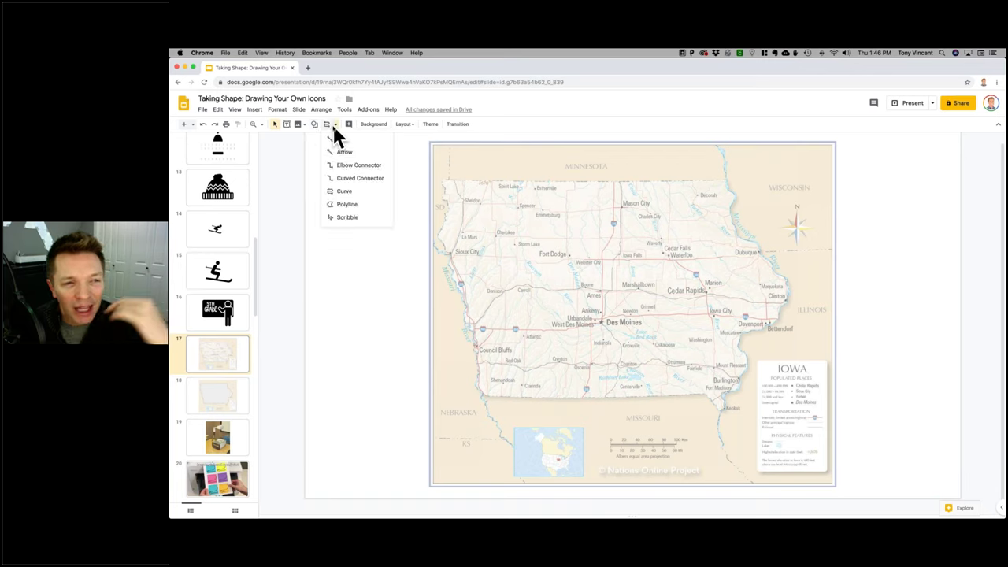
left_click(356, 204)
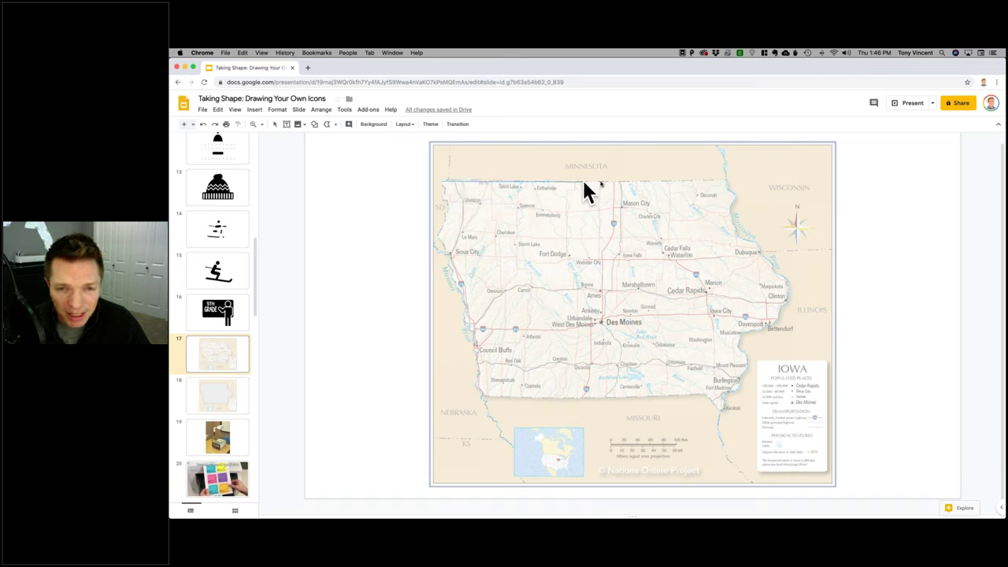
left_click(728, 182)
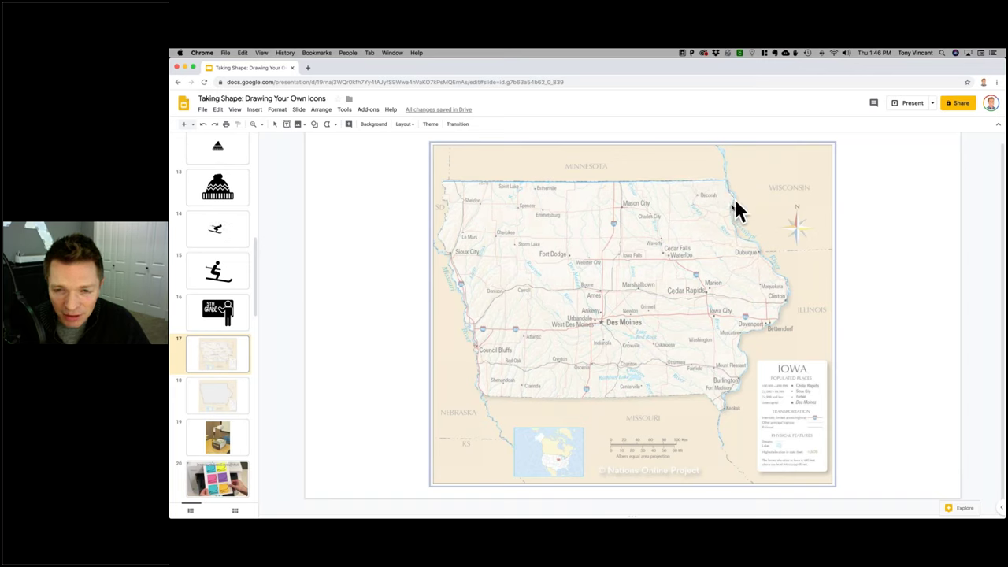
left_click(730, 211)
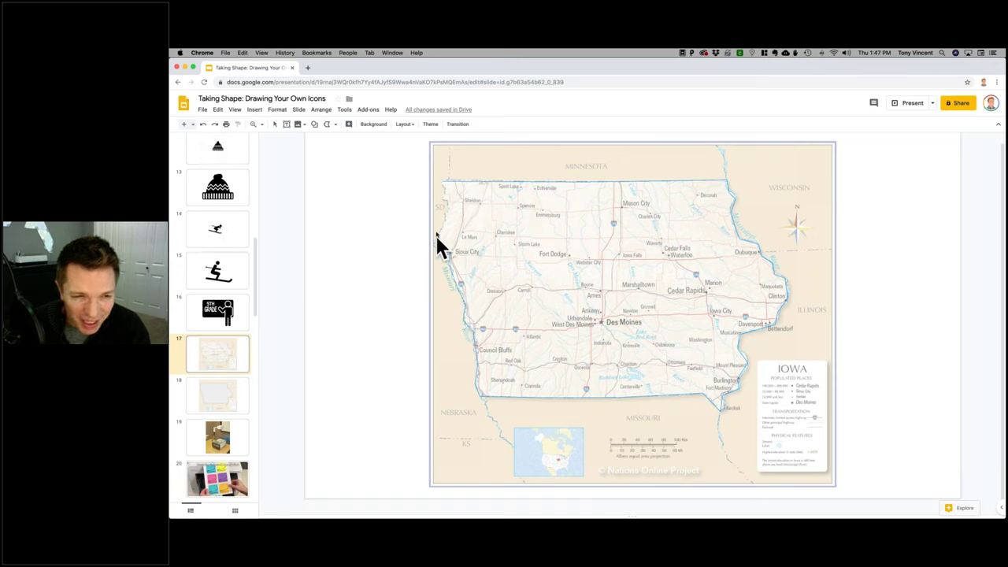
left_click(441, 184)
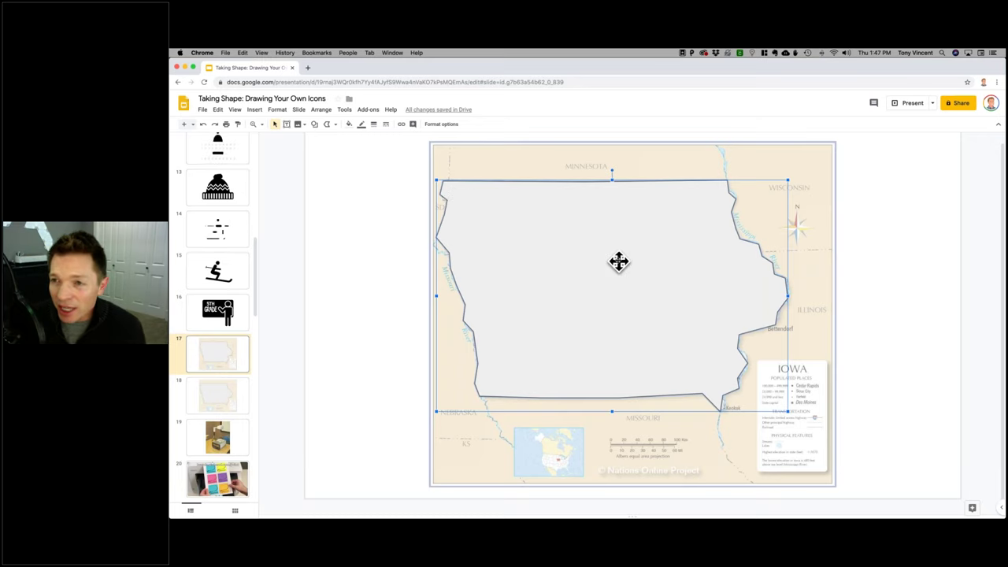
- Fill the traced Iowa shape with black and give it an orange 16px border
left_click(348, 123)
left_click(352, 169)
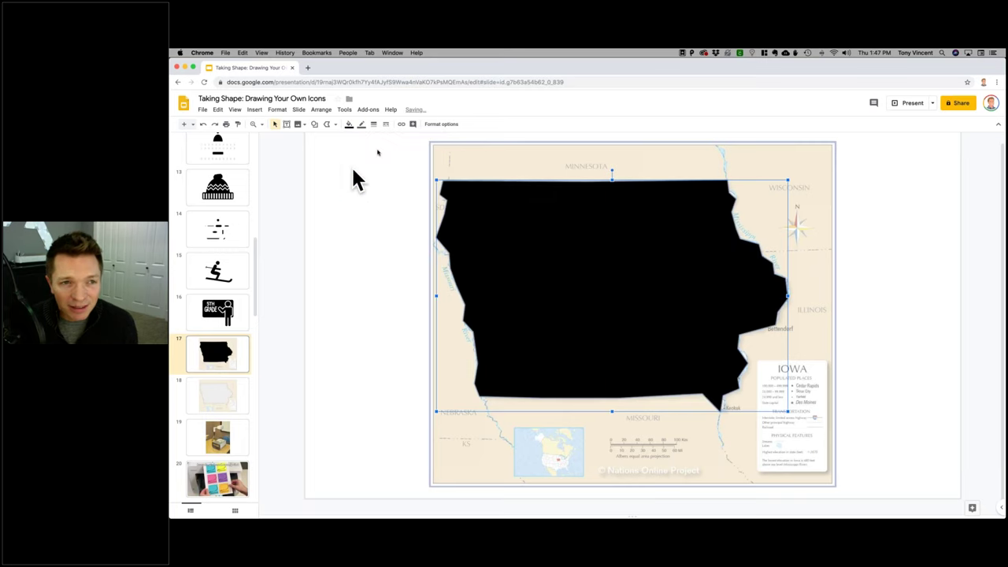
left_click(361, 122)
left_click(360, 123)
left_click(360, 123)
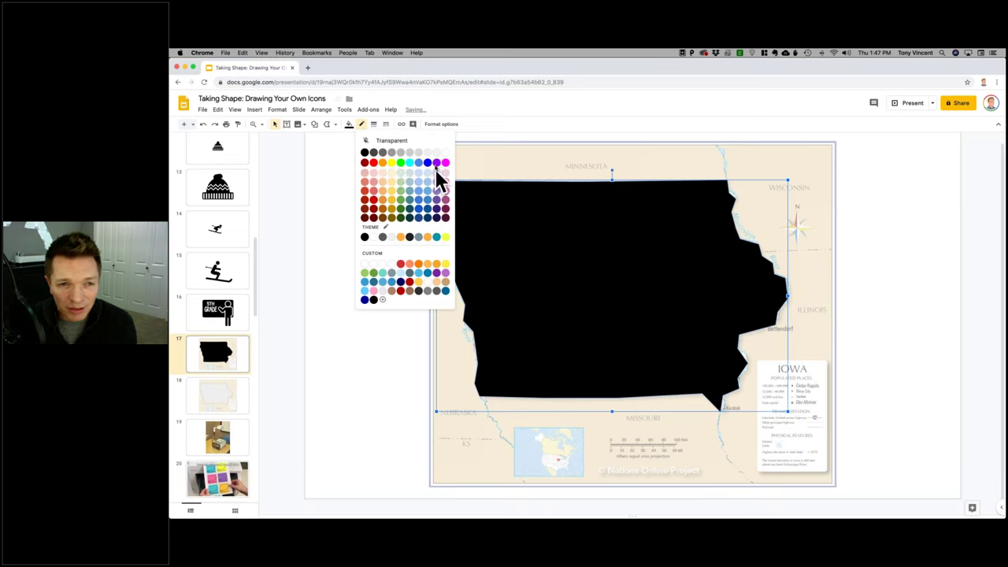
left_click(380, 158)
left_click(373, 124)
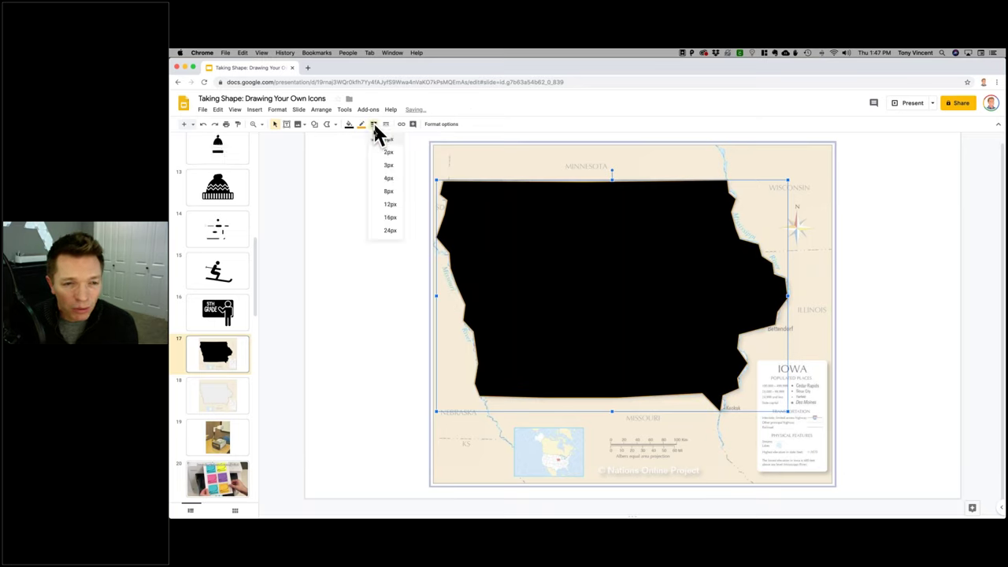
left_click(386, 216)
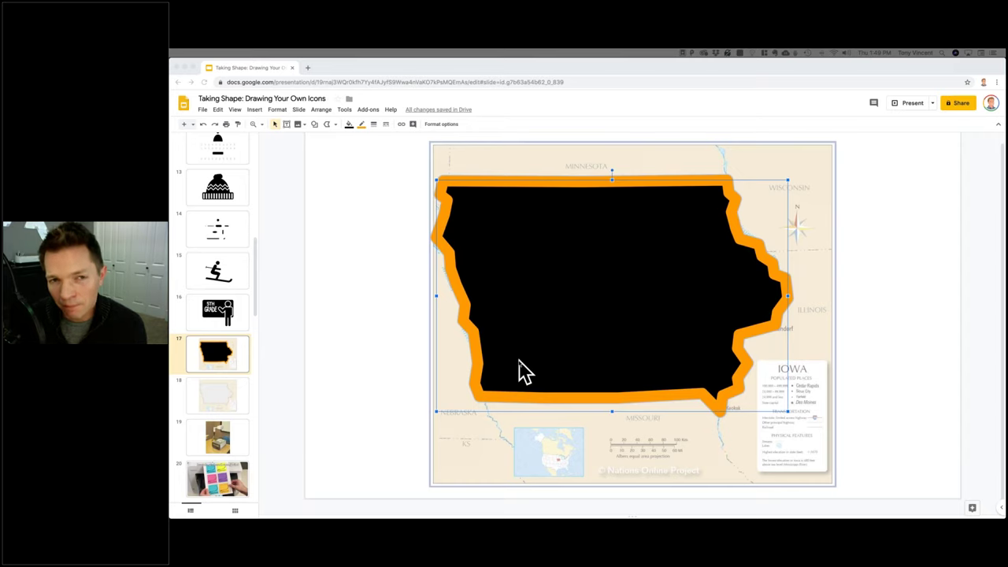
- Show the file formats available for downloading the presentation or current slide, without downloading anything
left_click(203, 110)
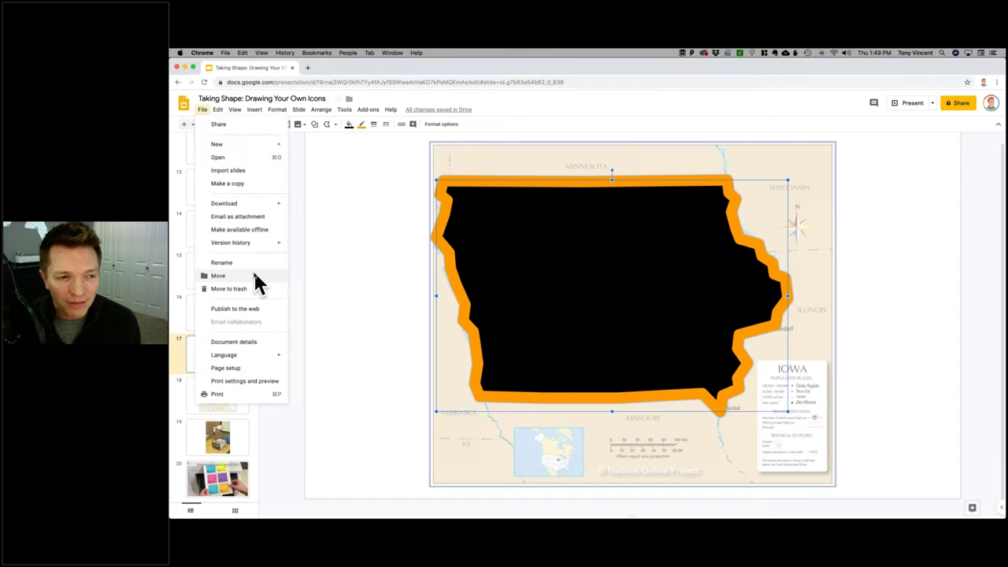
mouse_move(265, 206)
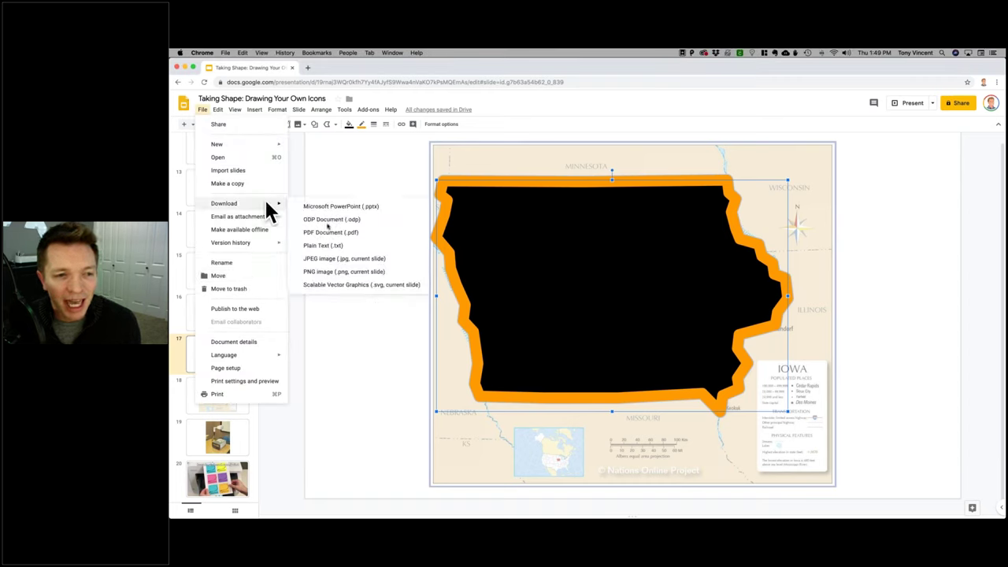
left_click(380, 188)
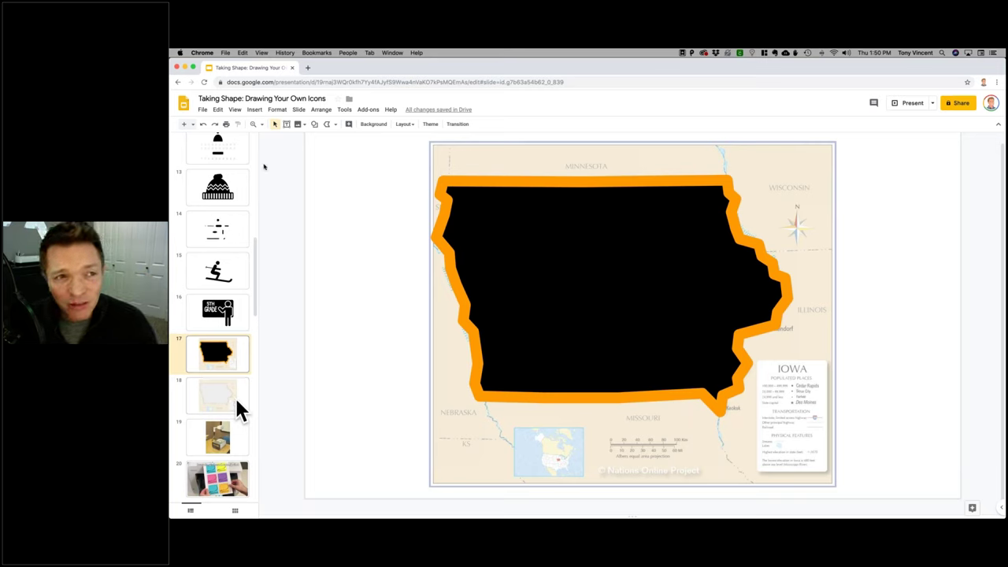
- Look over the collection of basic shapes without inserting one
left_click(314, 125)
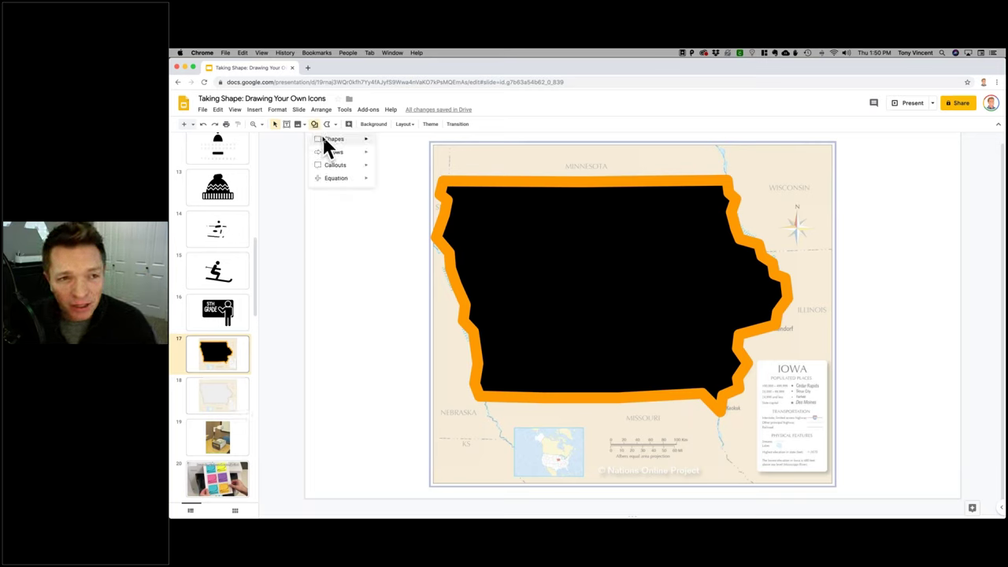
mouse_move(330, 139)
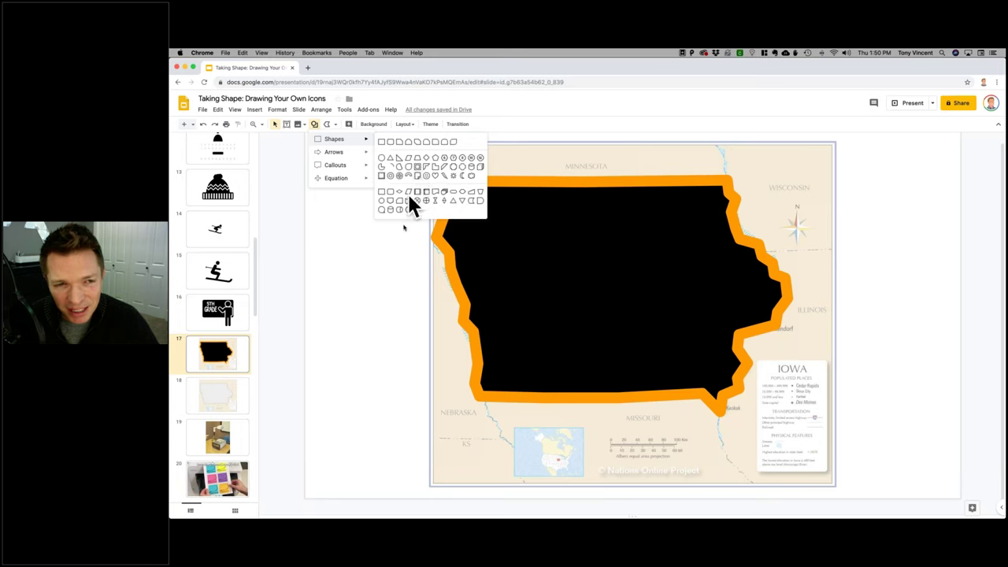
left_click(397, 264)
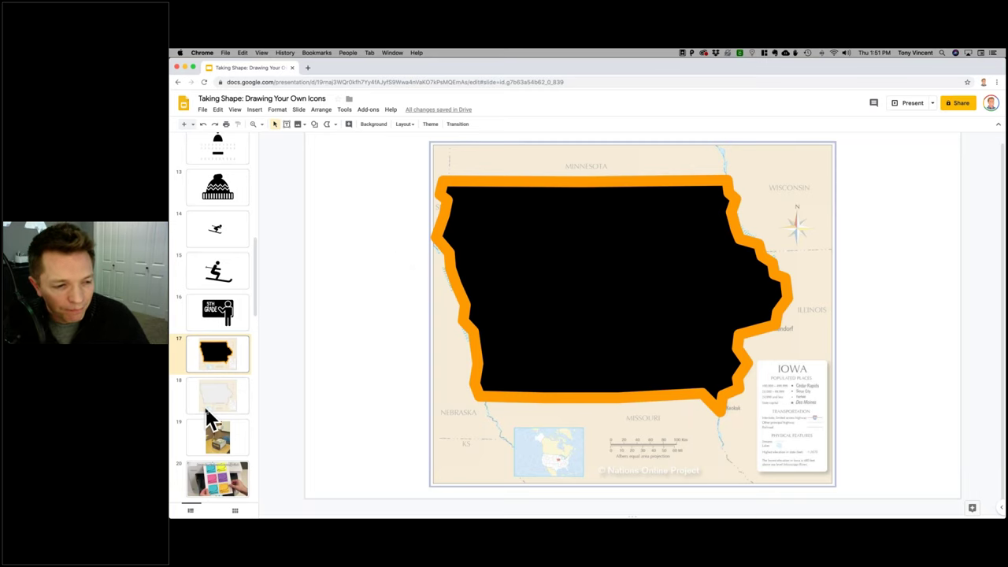
- Show the printer icon on slide 21
scroll(205, 406, "down", 1)
scroll(206, 407, "down", 5)
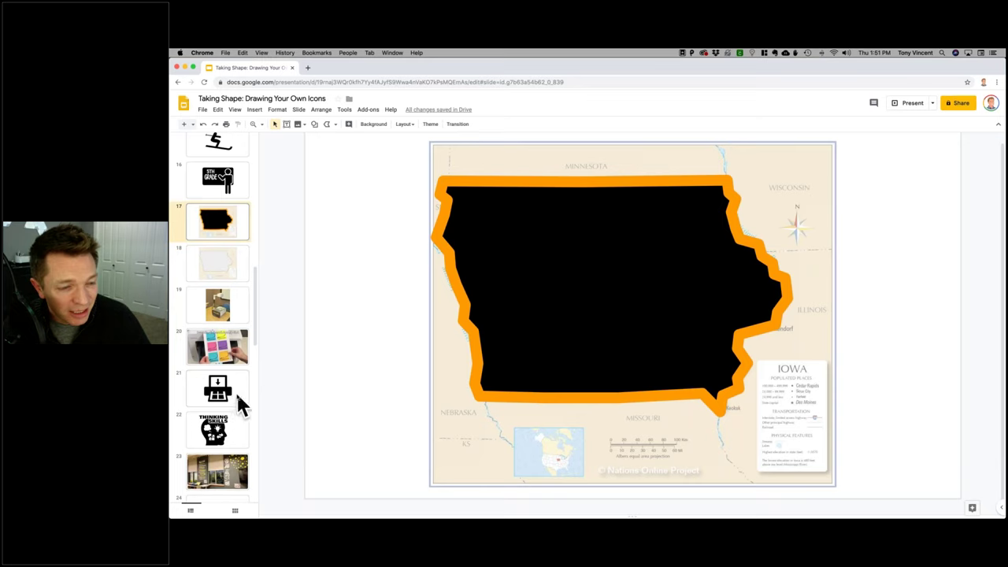
scroll(232, 386, "down", 1)
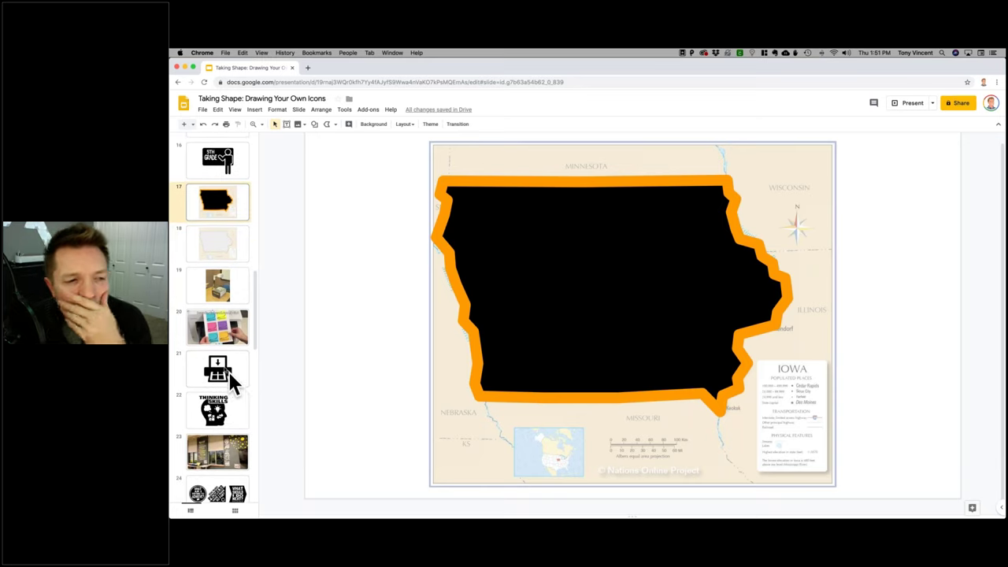
left_click(217, 368)
scroll(227, 378, "down", 1)
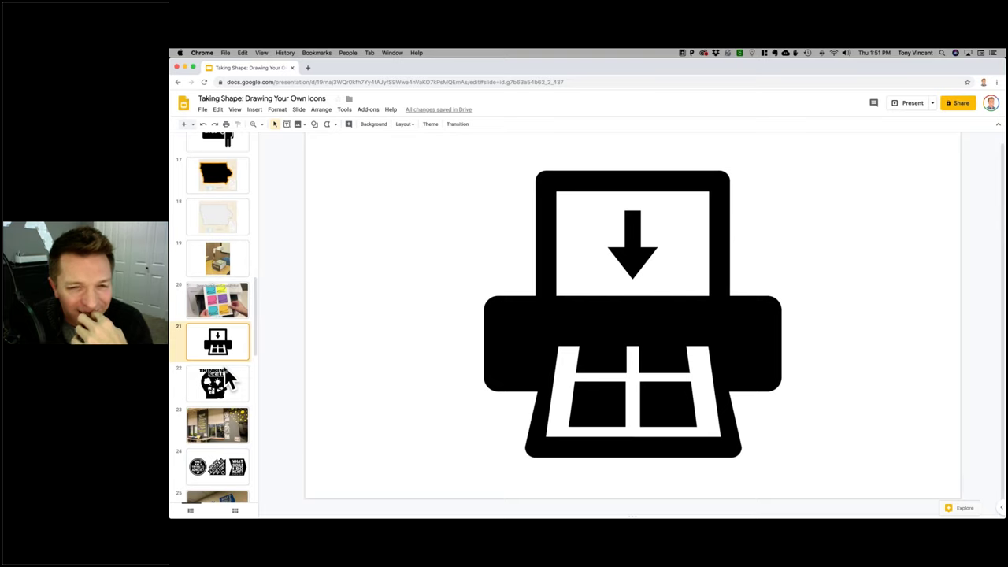
- Show the classroom wall photos on slides 23 and 25, where vinyl lettering and icons decorate the walls
scroll(227, 378, "down", 3)
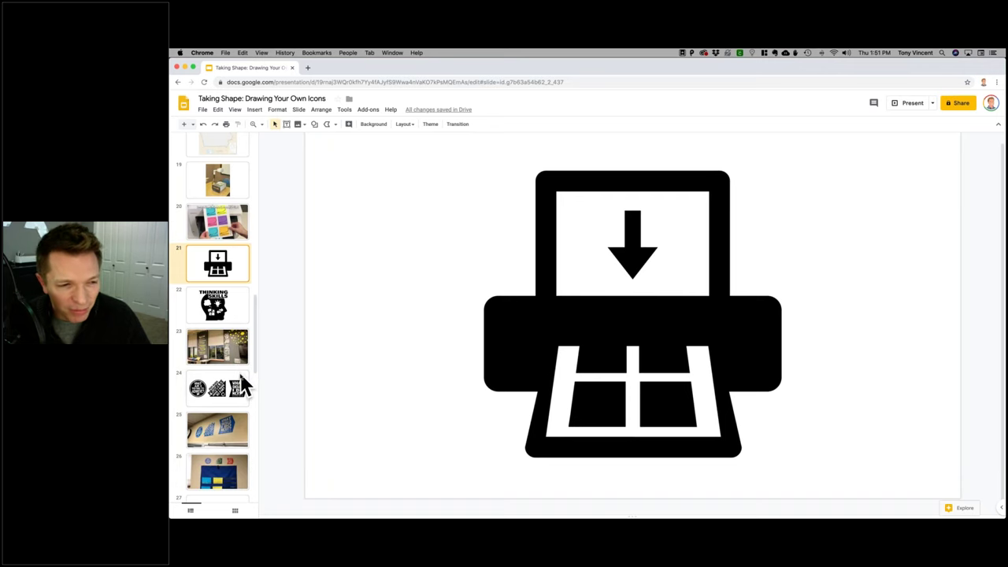
scroll(242, 386, "down", 1)
left_click(224, 315)
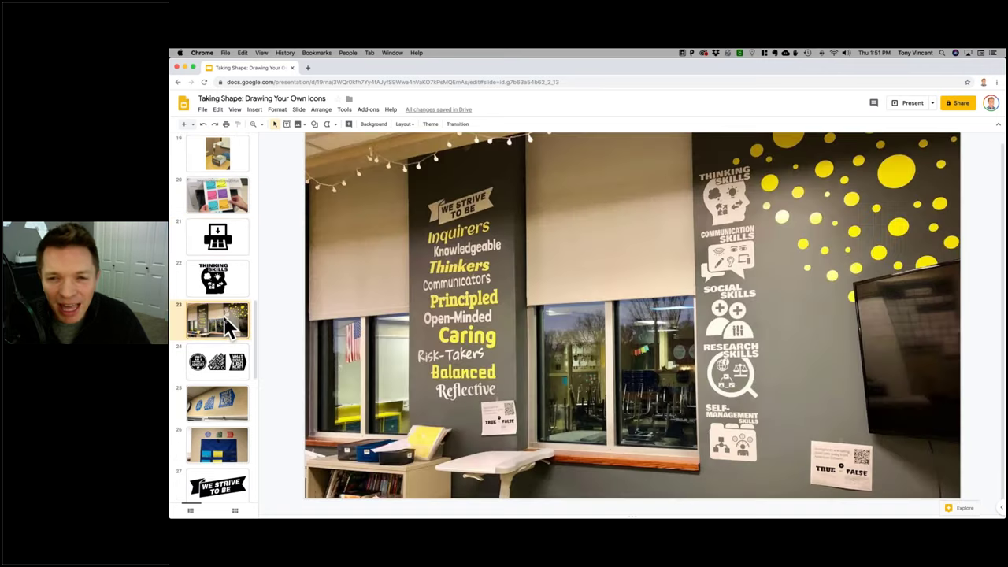
scroll(224, 317, "down", 2)
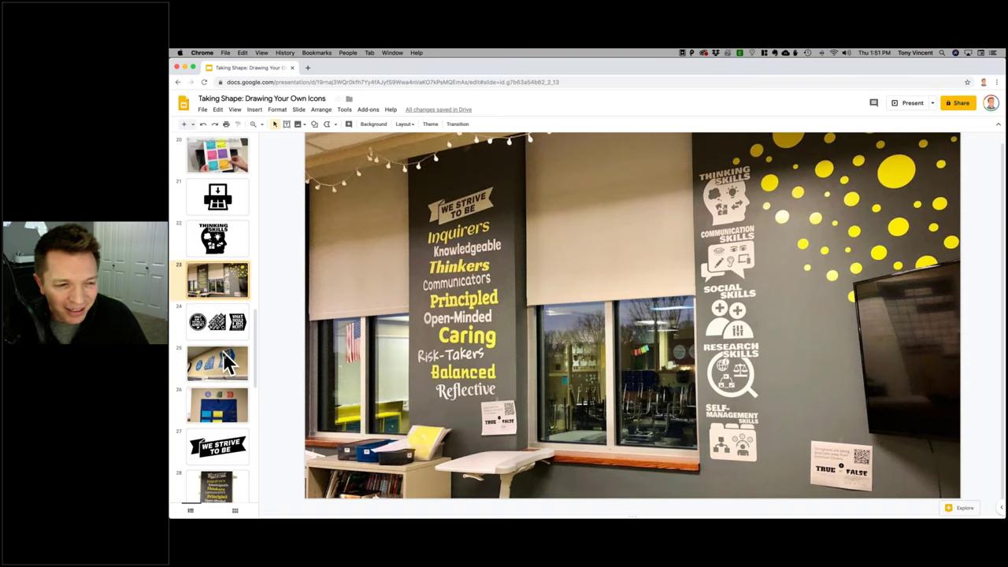
left_click(223, 350)
- Show the "We Strive To Be" banner on slide 27 and the Pixel Paws badge on slide 29
scroll(223, 350, "down", 2)
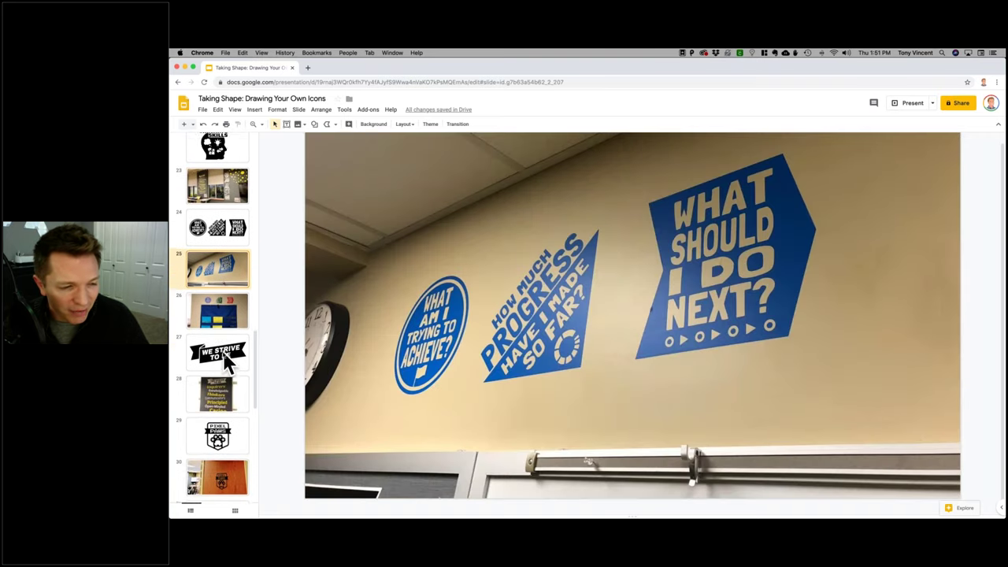
left_click(222, 351)
left_click(227, 441)
- Show the Shapegrams title slide, slide 34
scroll(228, 443, "down", 2)
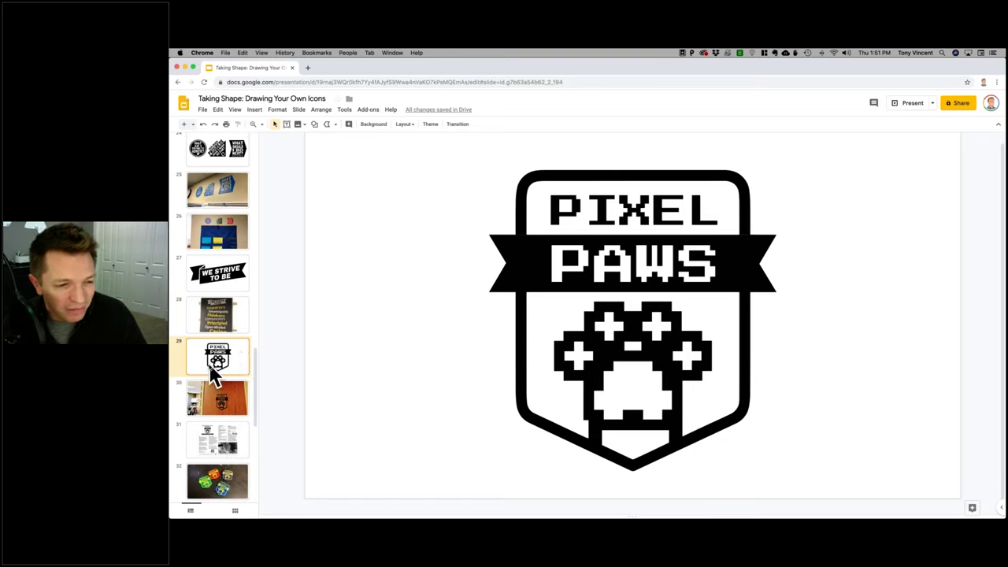
scroll(208, 363, "down", 5)
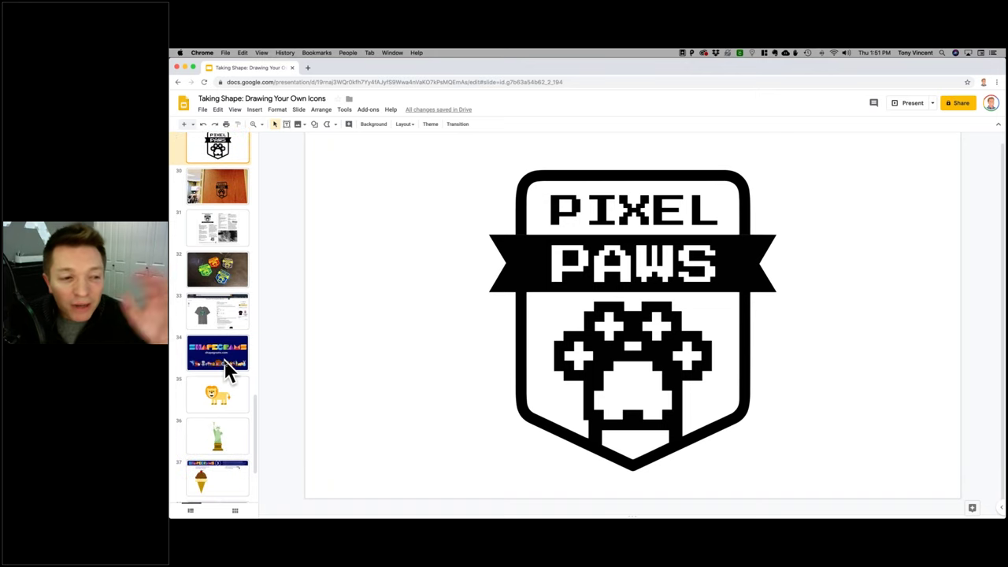
left_click(229, 368)
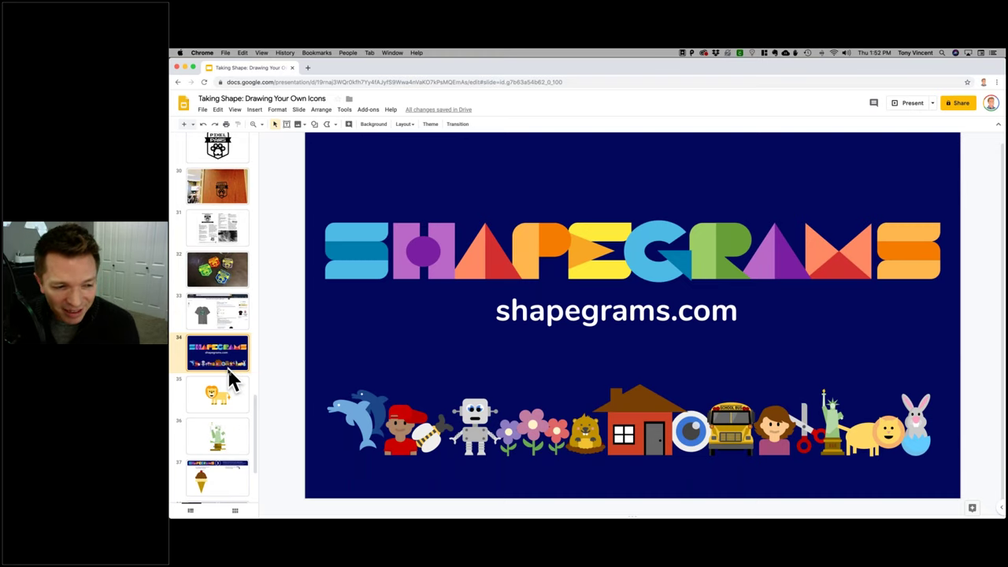
- Show the ice cream cone activity on slide 37 and look over the instructions and true-or-false exercise beside the slide
scroll(231, 378, "down", 2)
left_click(228, 403)
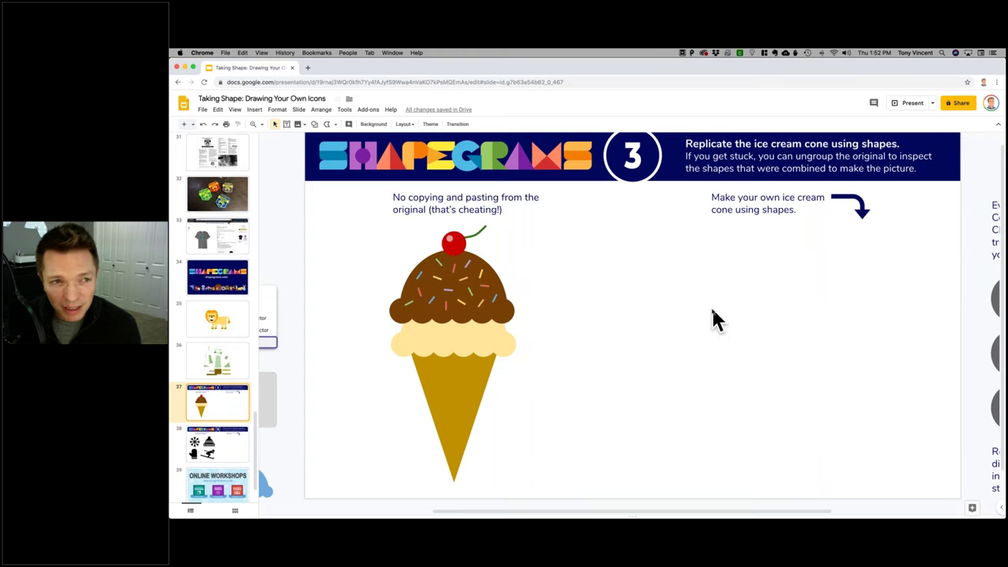
scroll(710, 305, "left", 5)
scroll(710, 305, "left", 5)
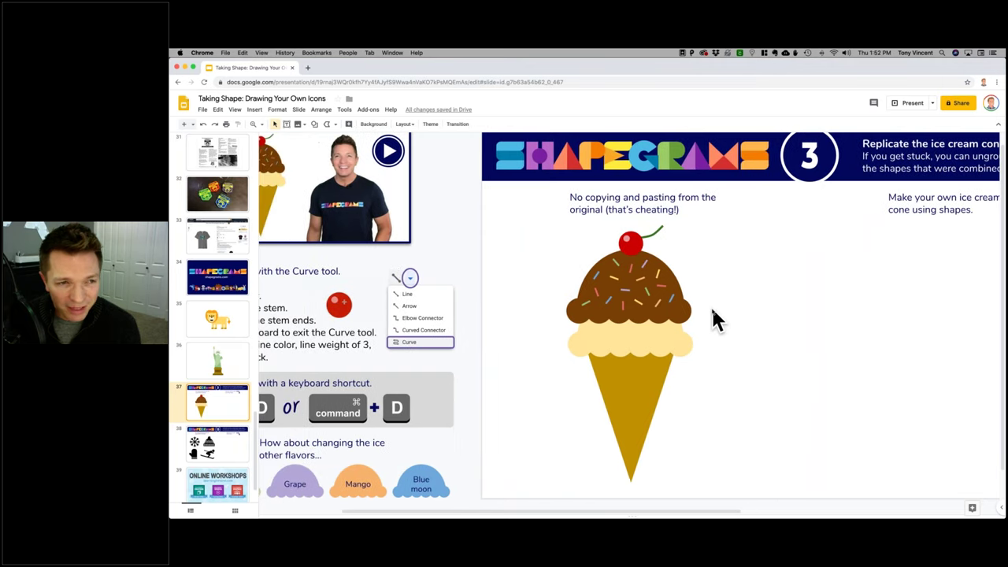
scroll(402, 217, "left", 2)
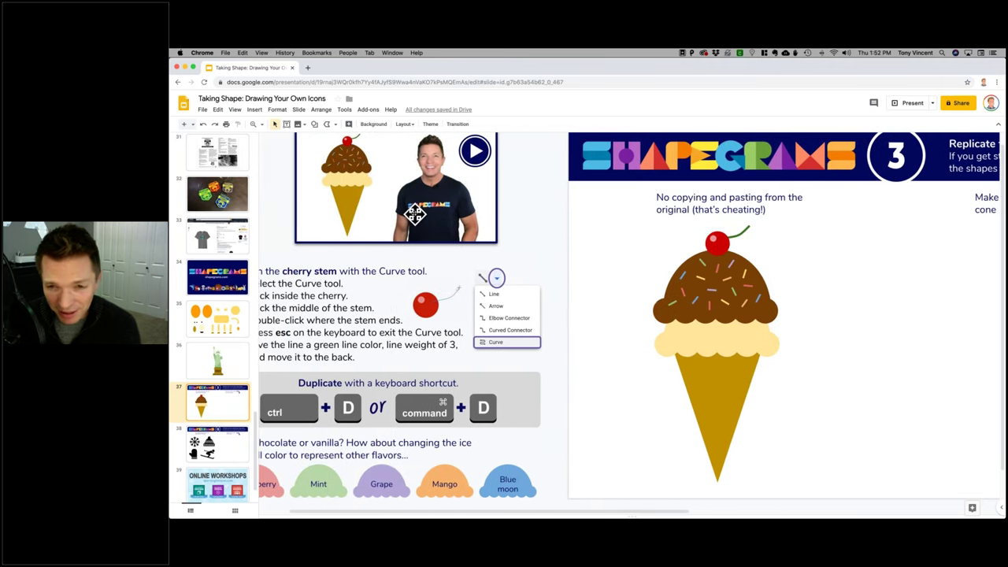
scroll(415, 214, "left", 1)
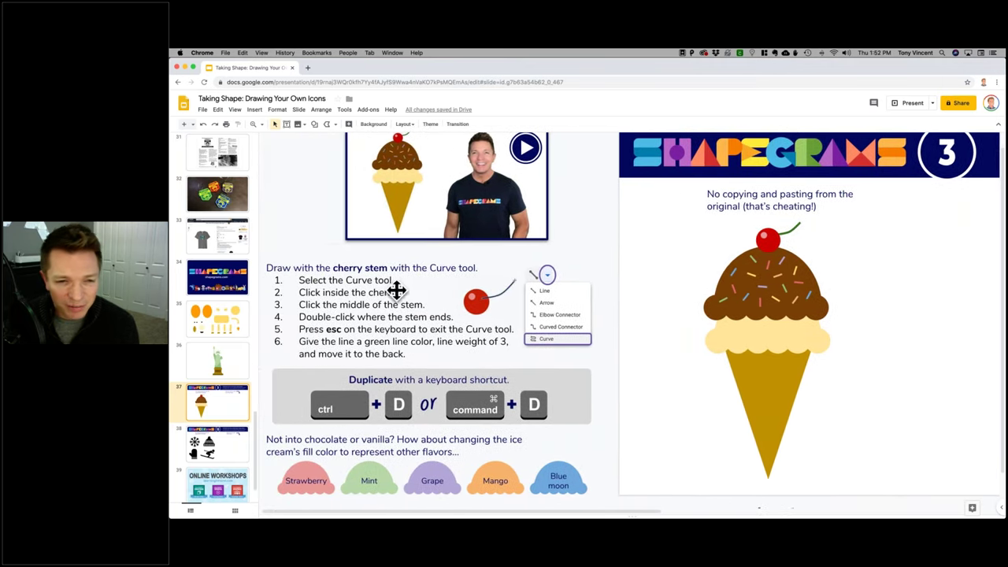
scroll(731, 220, "right", 15)
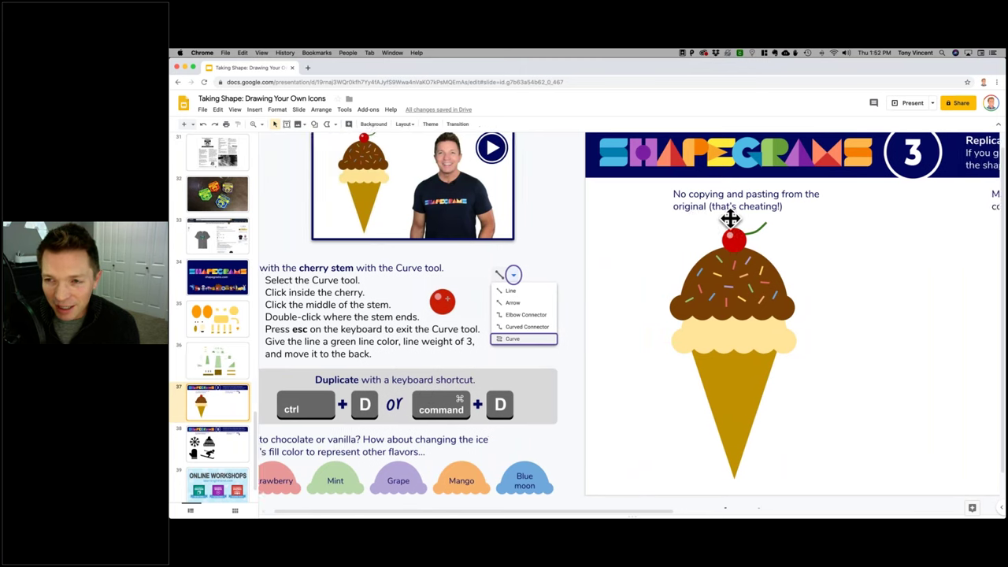
scroll(730, 219, "left", 1)
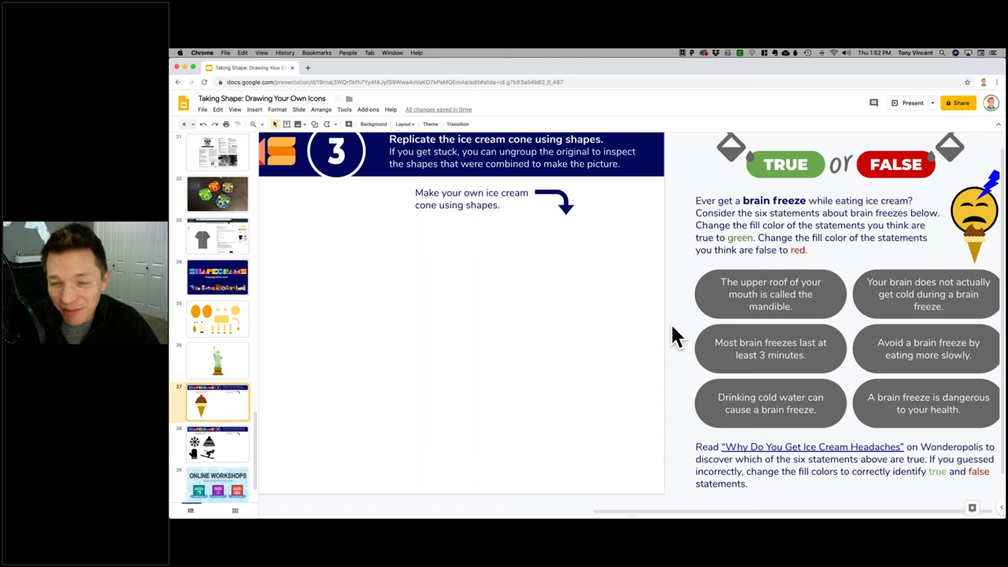
scroll(672, 329, "left", 8)
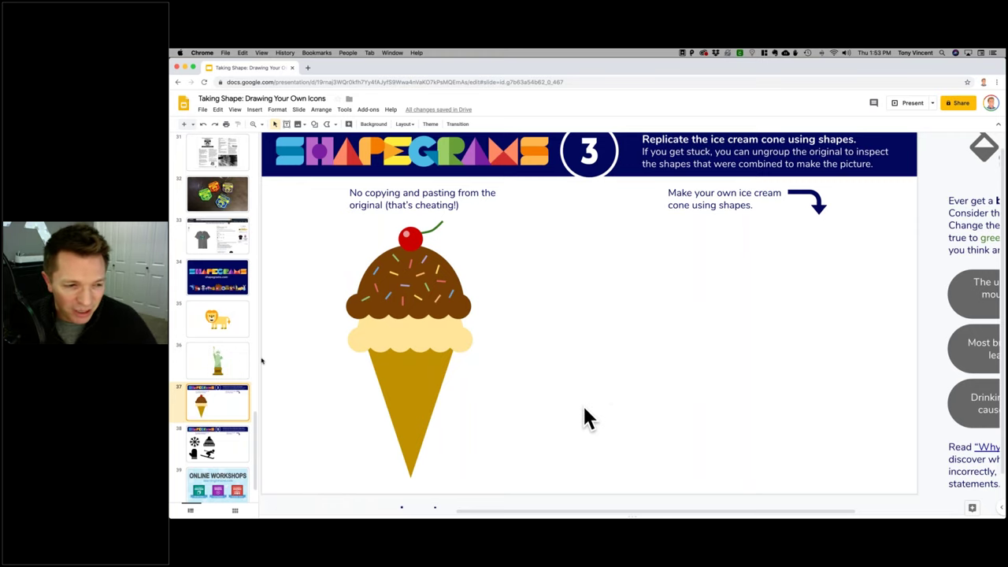
- Show the snow-related icons activity on slide 38 and examine the selecting, aligning and distributing tips beside the slide
left_click(225, 444)
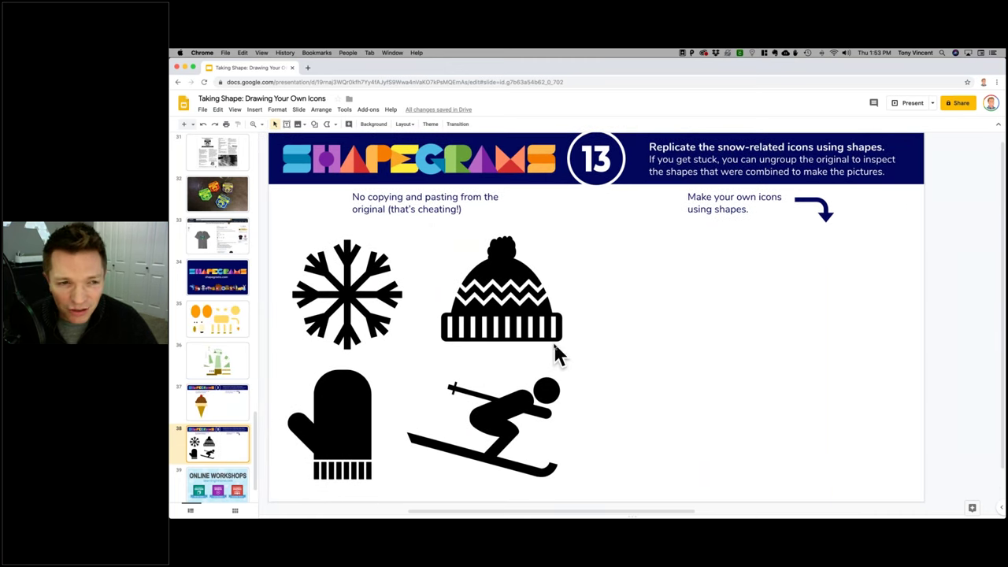
scroll(554, 351, "left", 5)
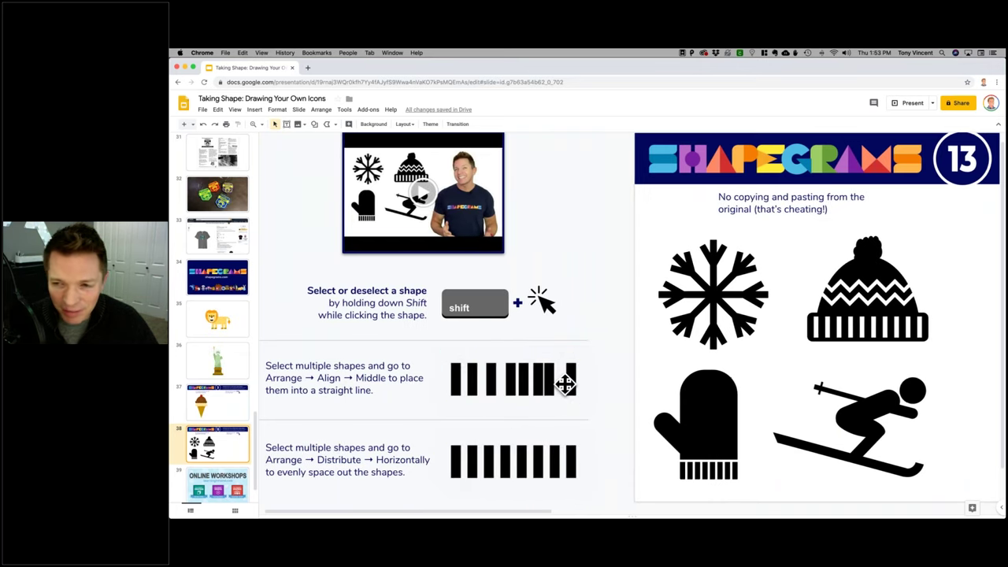
scroll(562, 382, "right", 6)
scroll(564, 384, "right", 4)
scroll(564, 385, "left", 10)
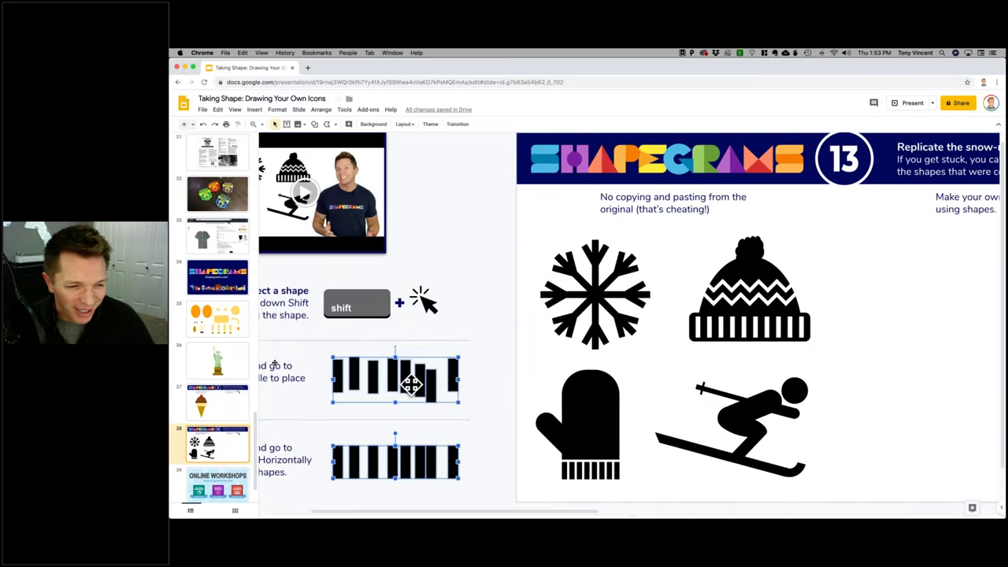
- Return to the Shapegrams title on slide 34, bring it fully into view, and show the Online Workshops slide 39
scroll(233, 376, "down", 2)
scroll(232, 376, "down", 2)
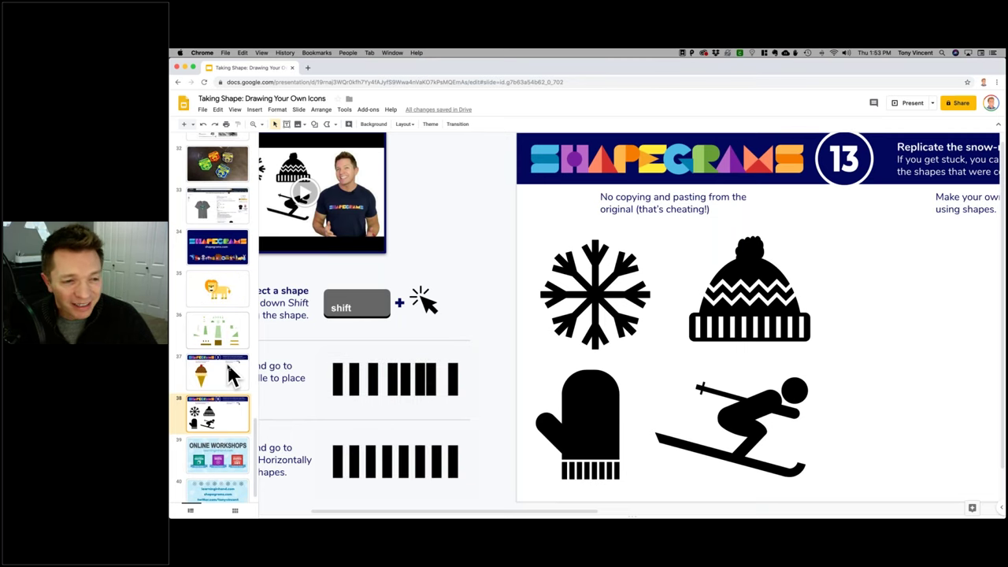
left_click(222, 247)
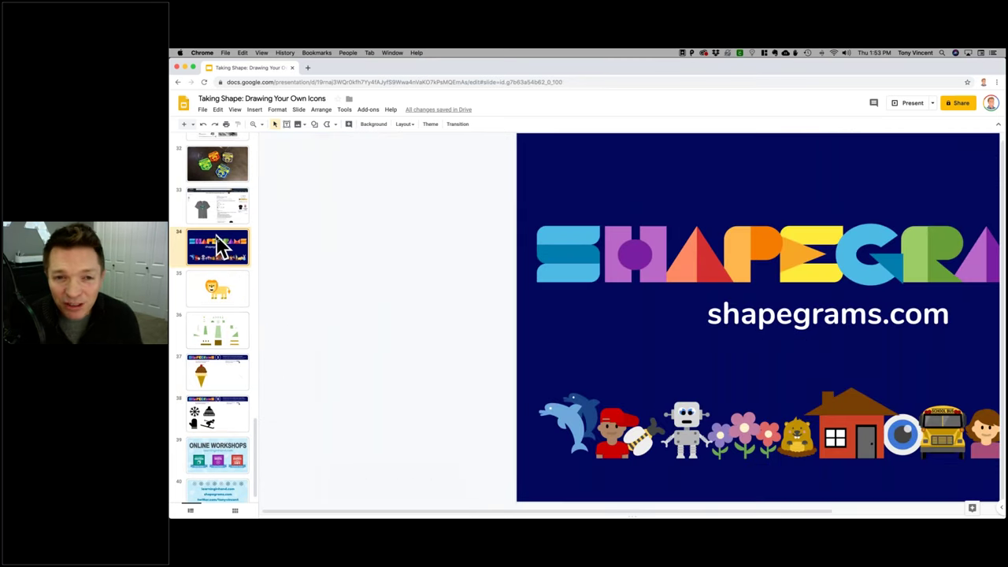
scroll(748, 351, "right", 5)
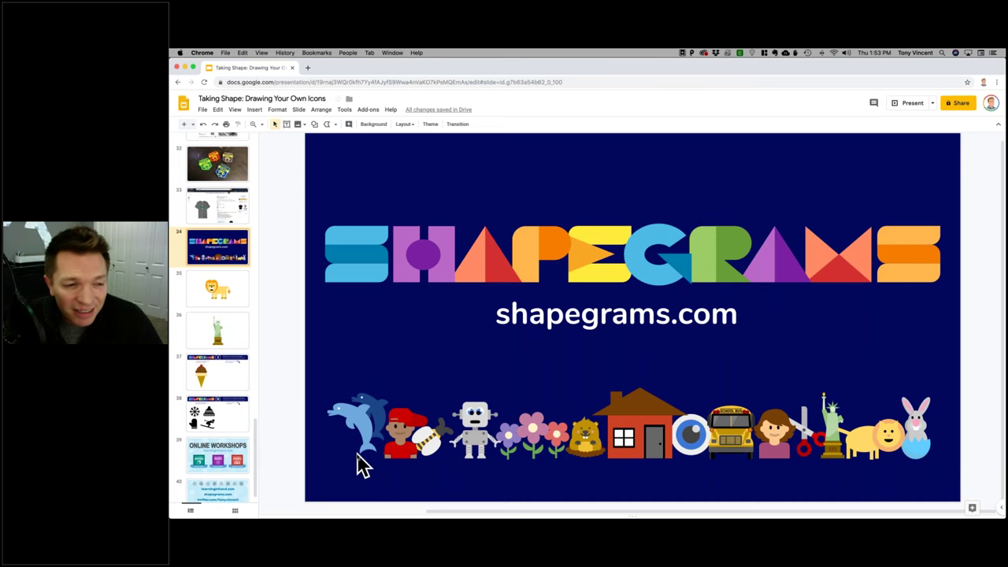
left_click(229, 465)
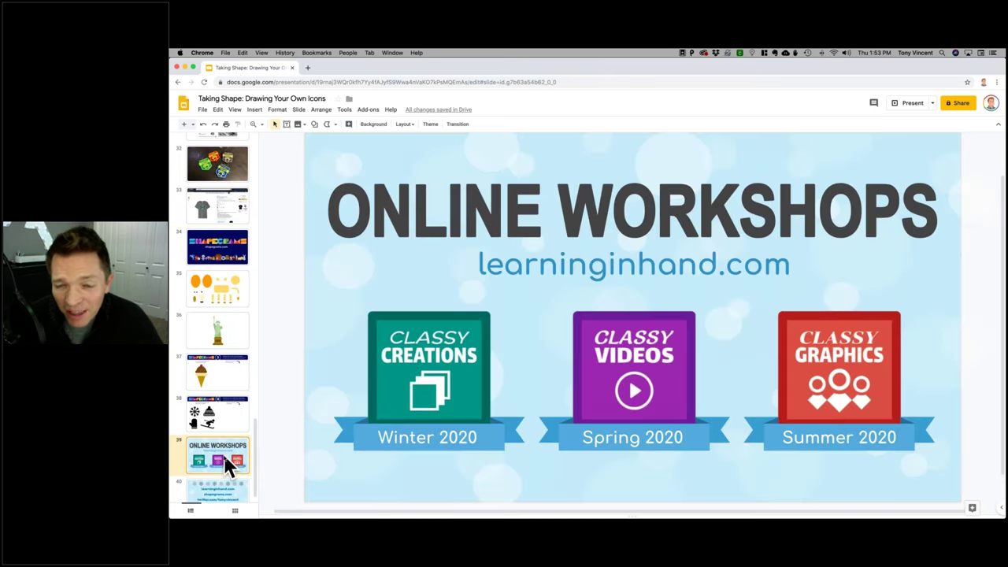